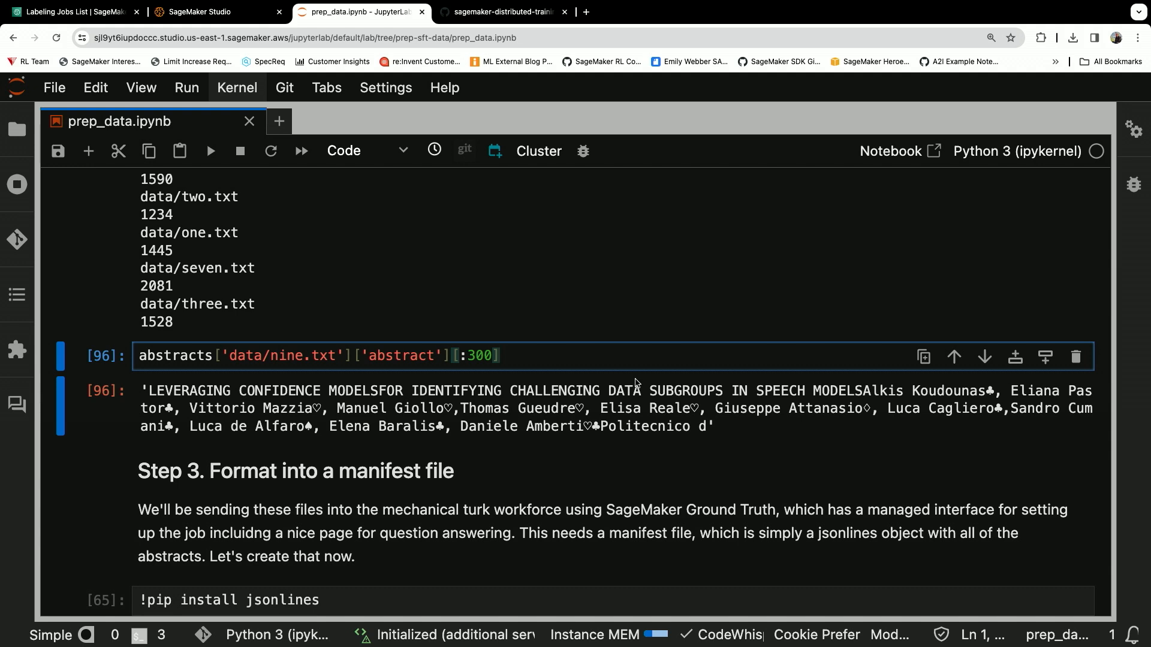
Review the Step 3 manifest section of the notebook, from the jsonlines install to the loop over the abstracts dictionary
scroll(637, 382, "down", 5)
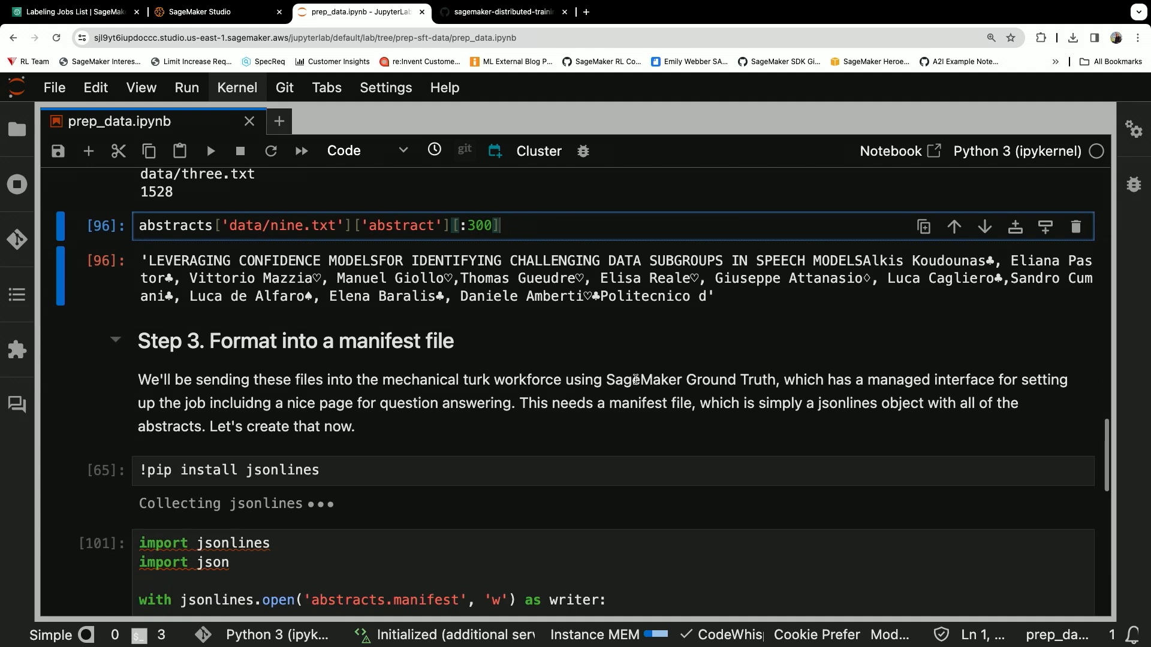
scroll(637, 383, "down", 1)
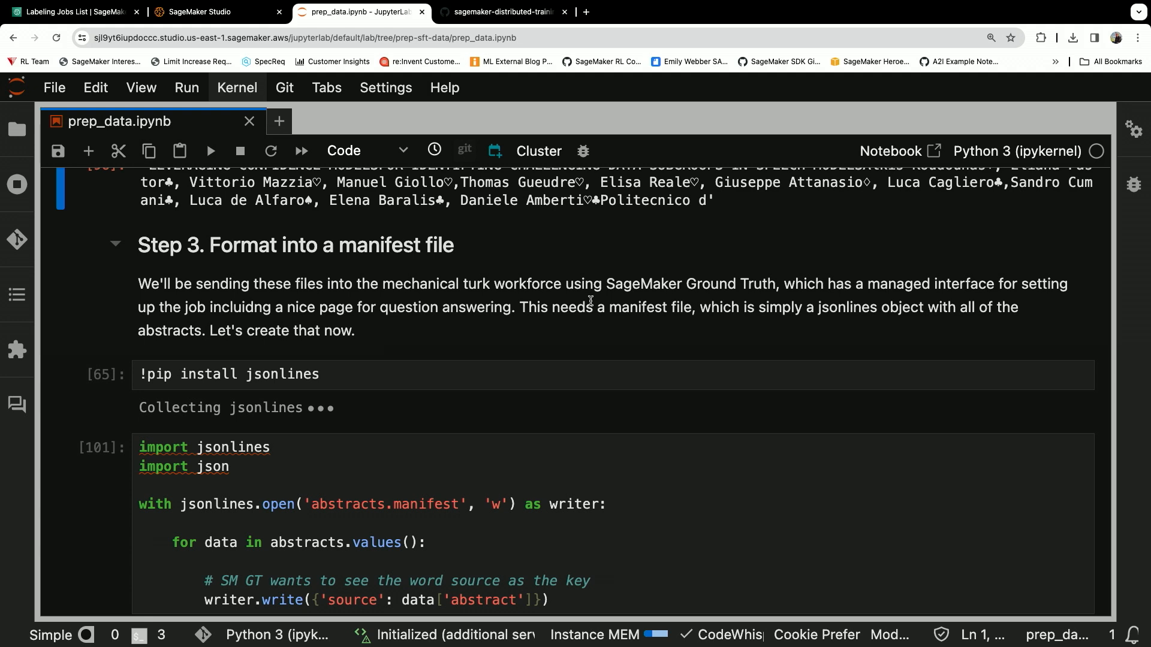
scroll(590, 300, "down", 1)
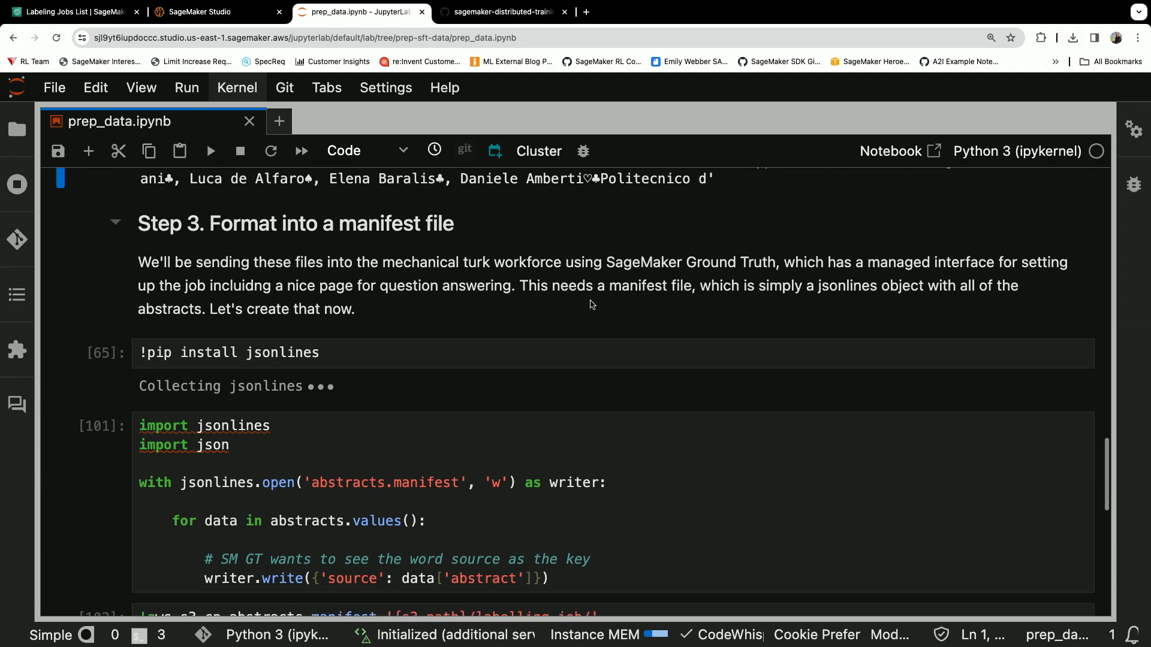
scroll(764, 351, "down", 2)
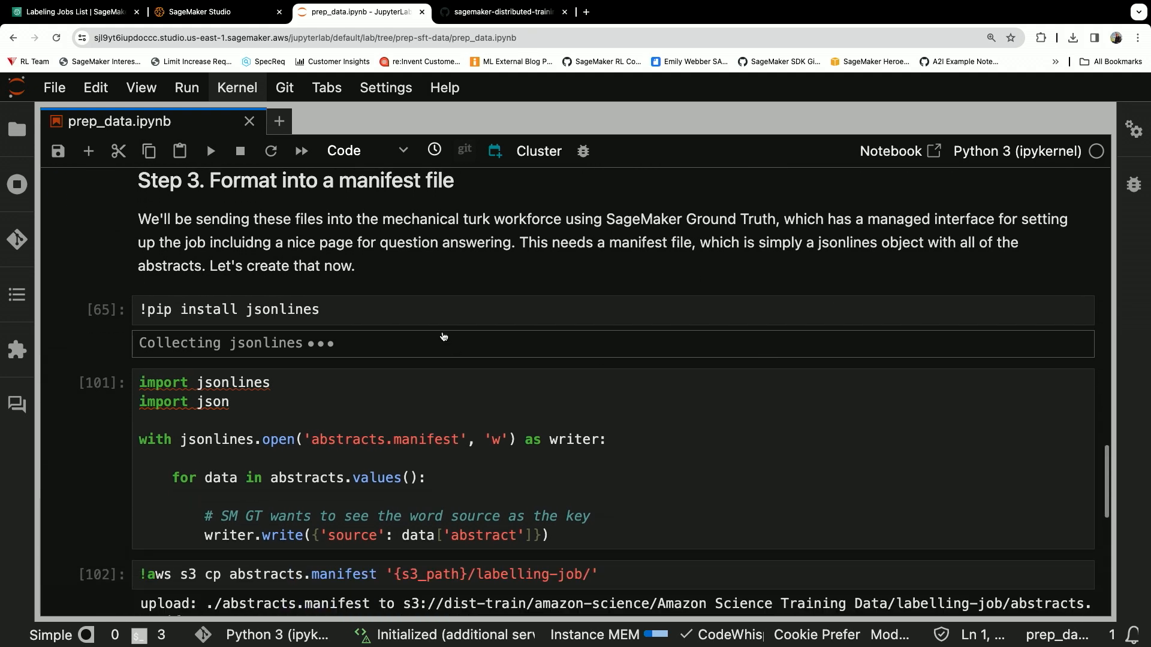
mouse_move(251, 389)
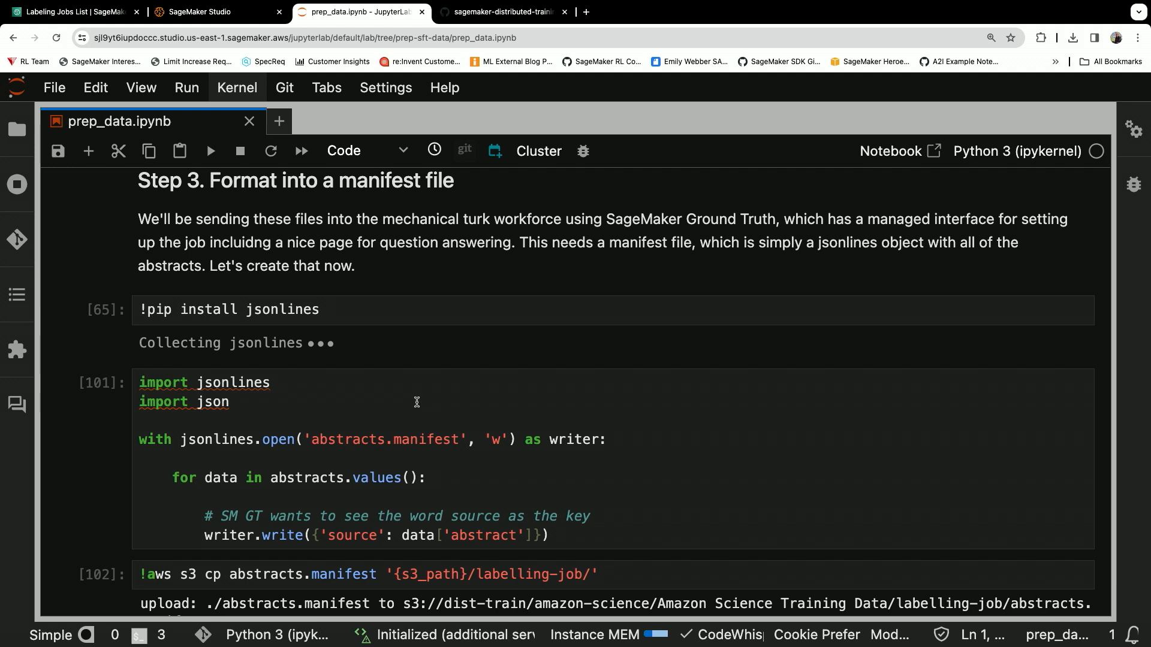
scroll(416, 402, "down", 2)
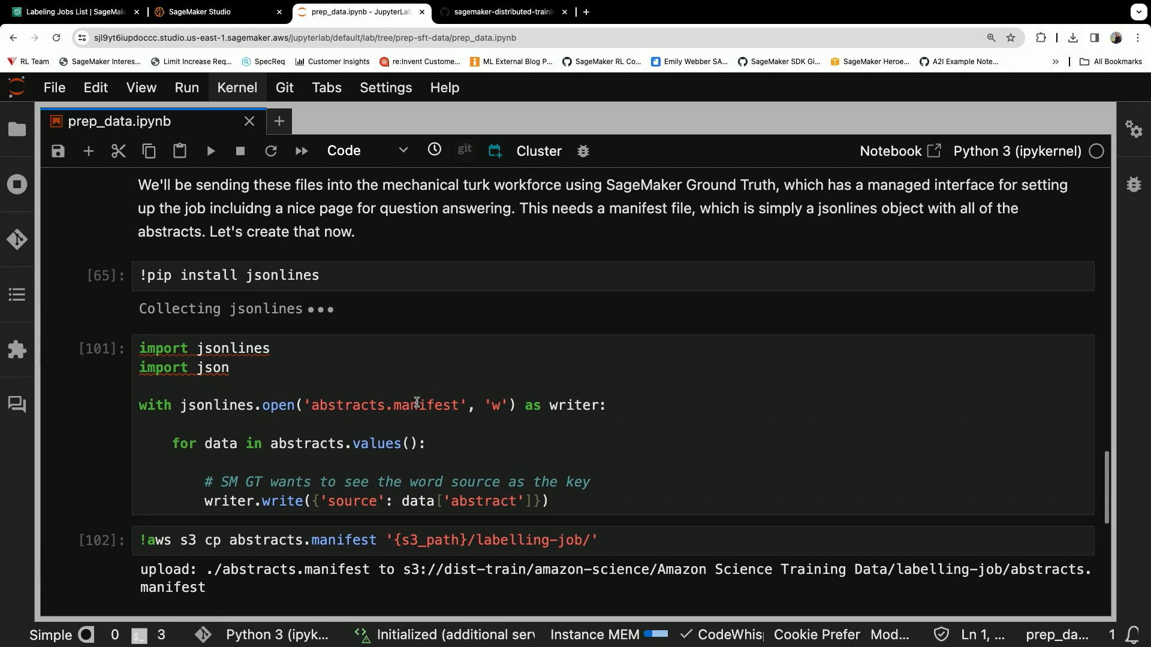
left_click(251, 314)
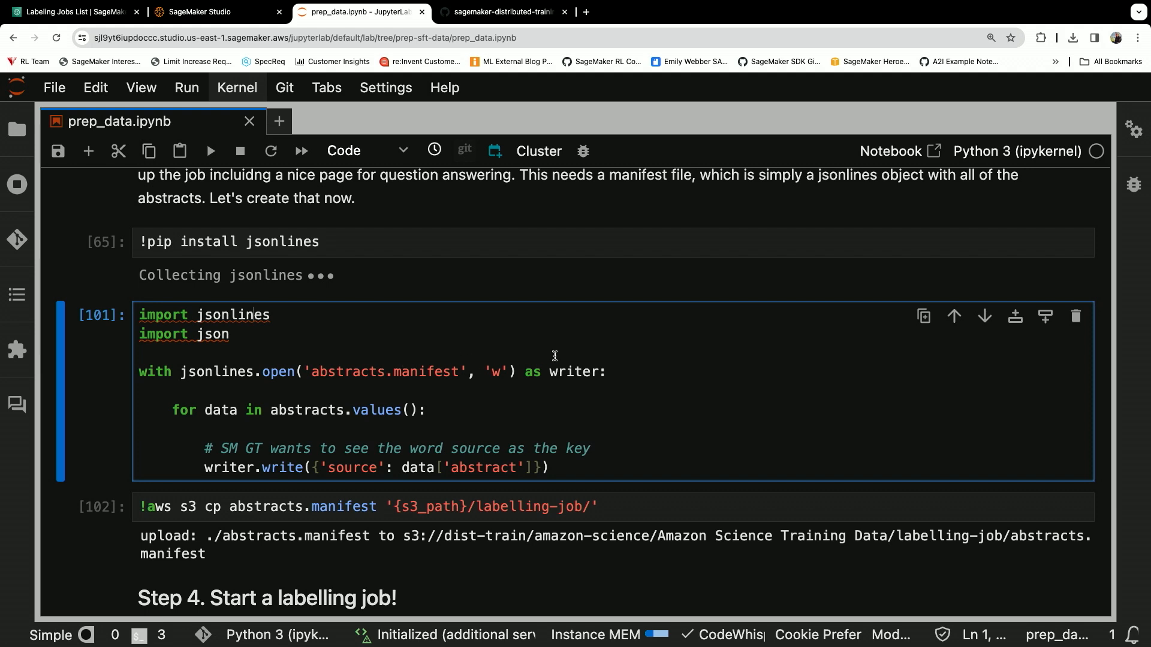
left_click(468, 412)
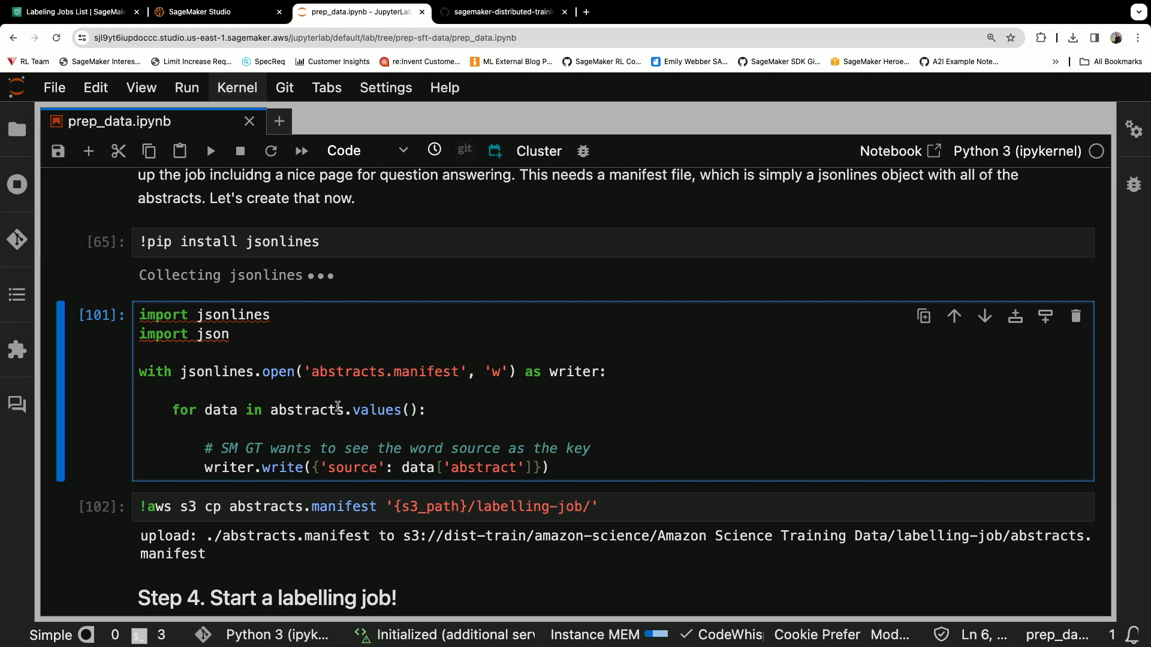
double_click(318, 406)
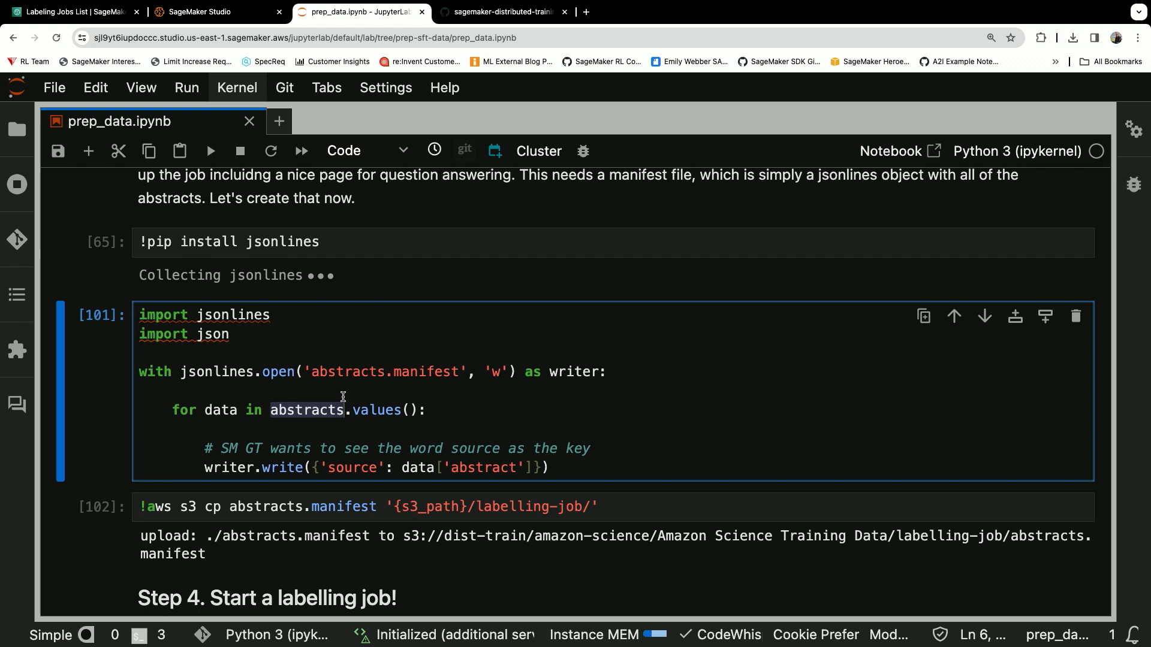
Check the papers_etl code that builds the abstracts dictionary and return to the manifest-writing cell
scroll(344, 402, "up", 3)
scroll(344, 401, "up", 6)
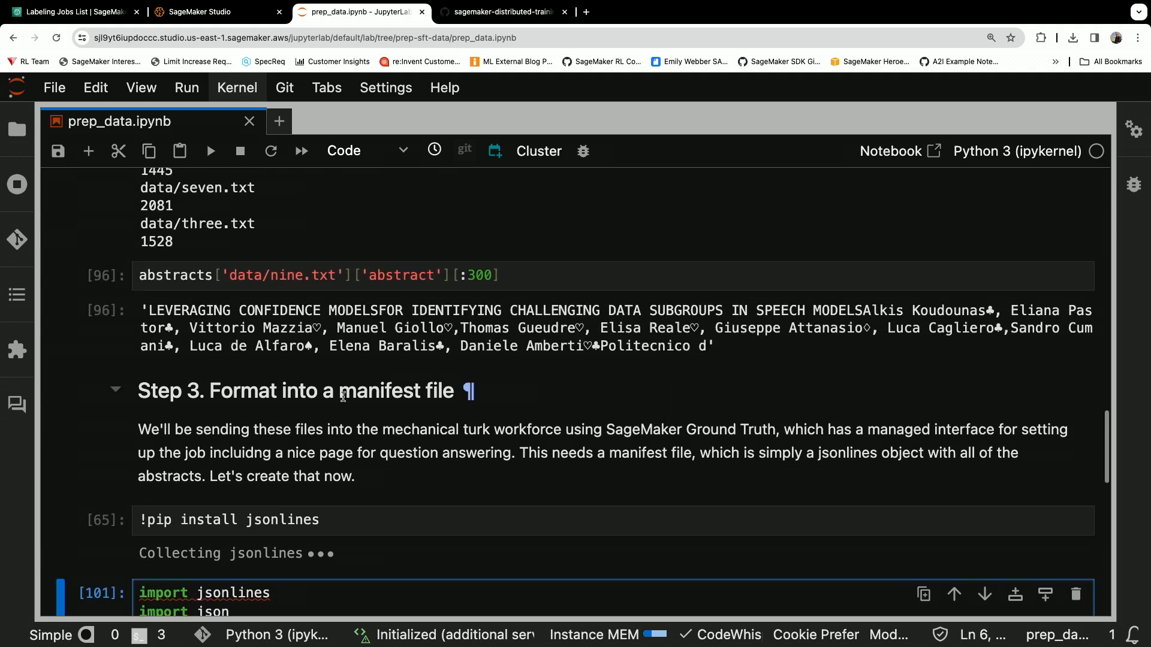
scroll(345, 388, "up", 4)
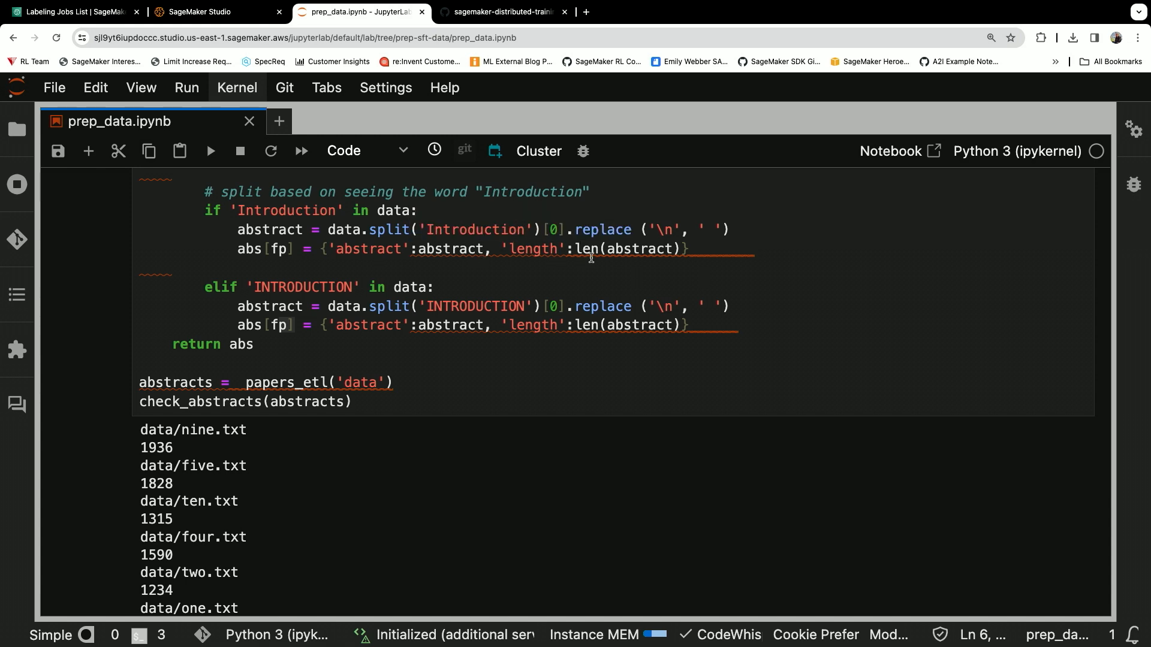
scroll(704, 260, "down", 7)
scroll(704, 260, "down", 5)
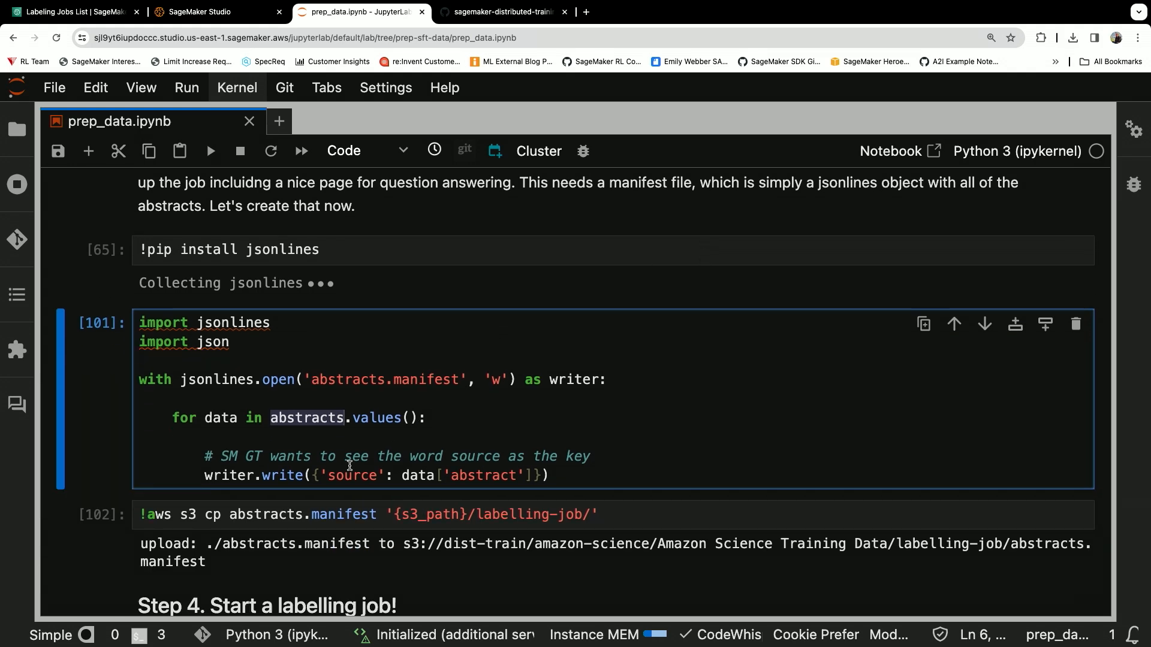
Examine the 'source' key and data['abstract'] value written to the manifest, plus the command copying abstracts.manifest to the labelling-job S3 path
scroll(350, 466, "down", 1)
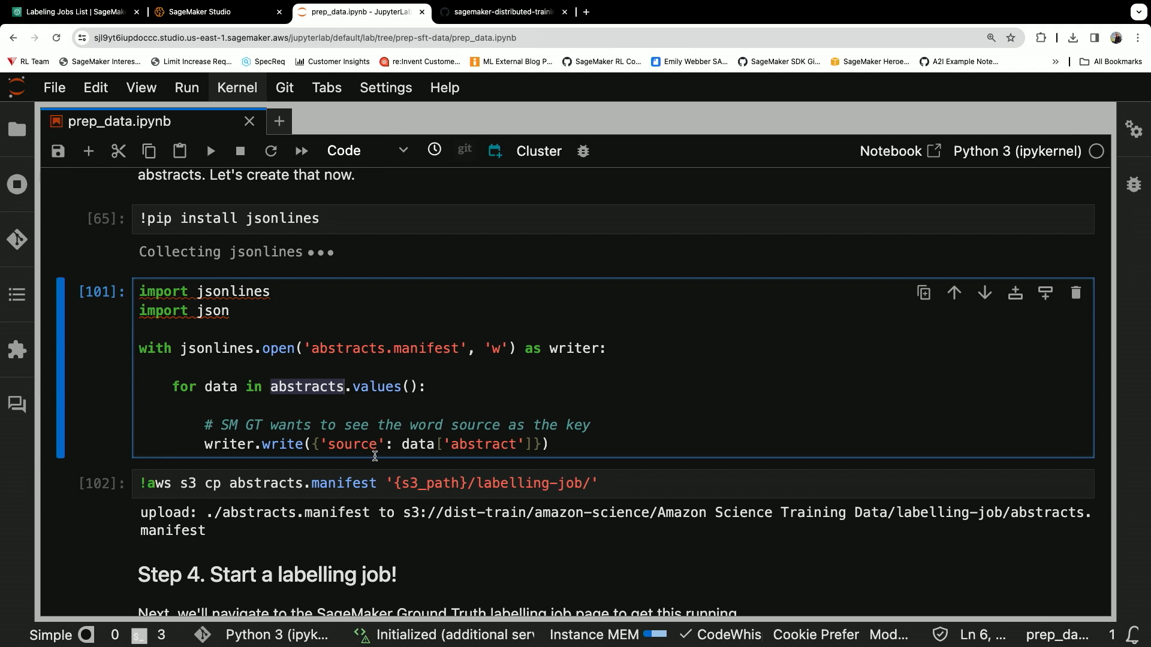
scroll(395, 447, "down", 1)
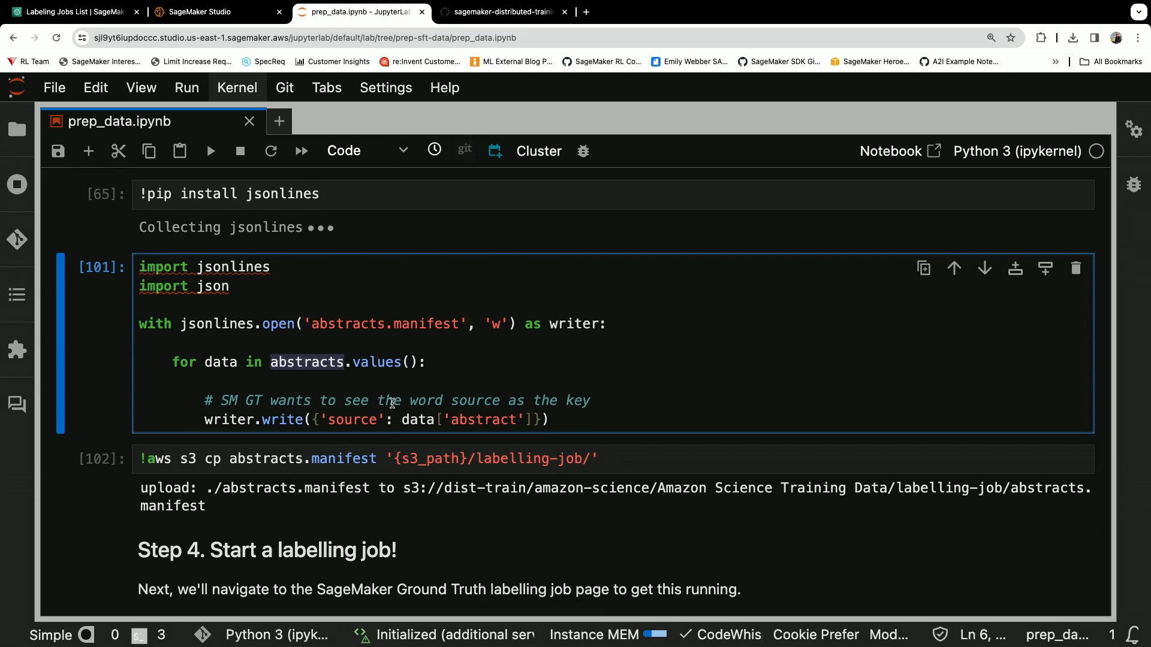
double_click(365, 418)
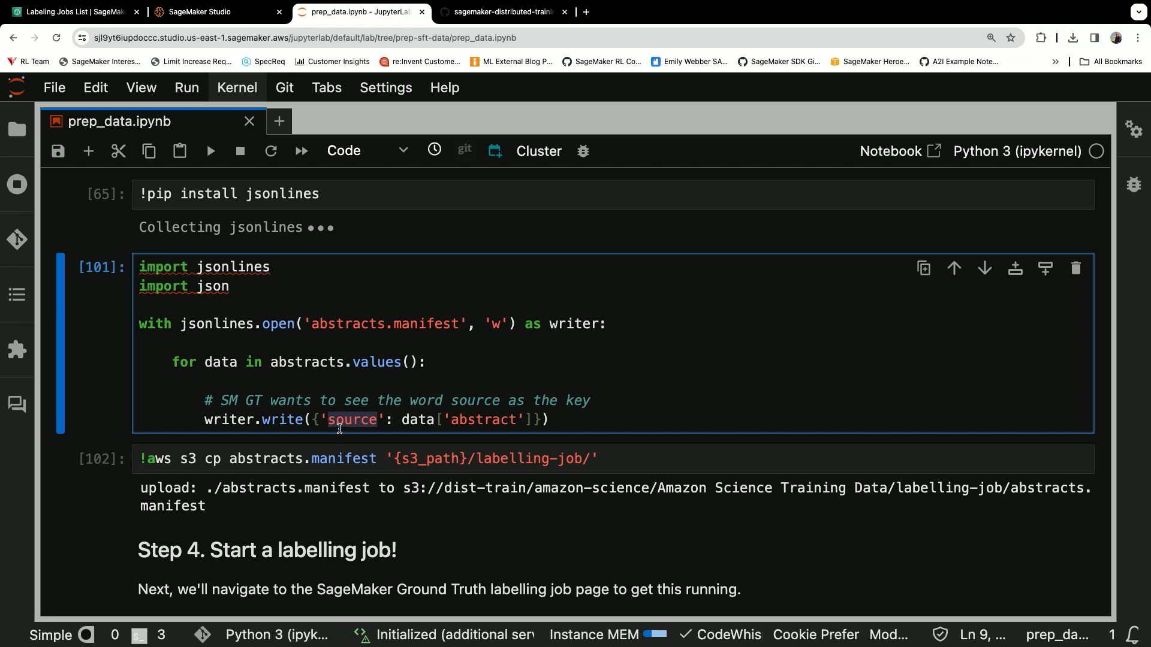
left_click(339, 428)
left_click_drag(402, 421, 535, 422)
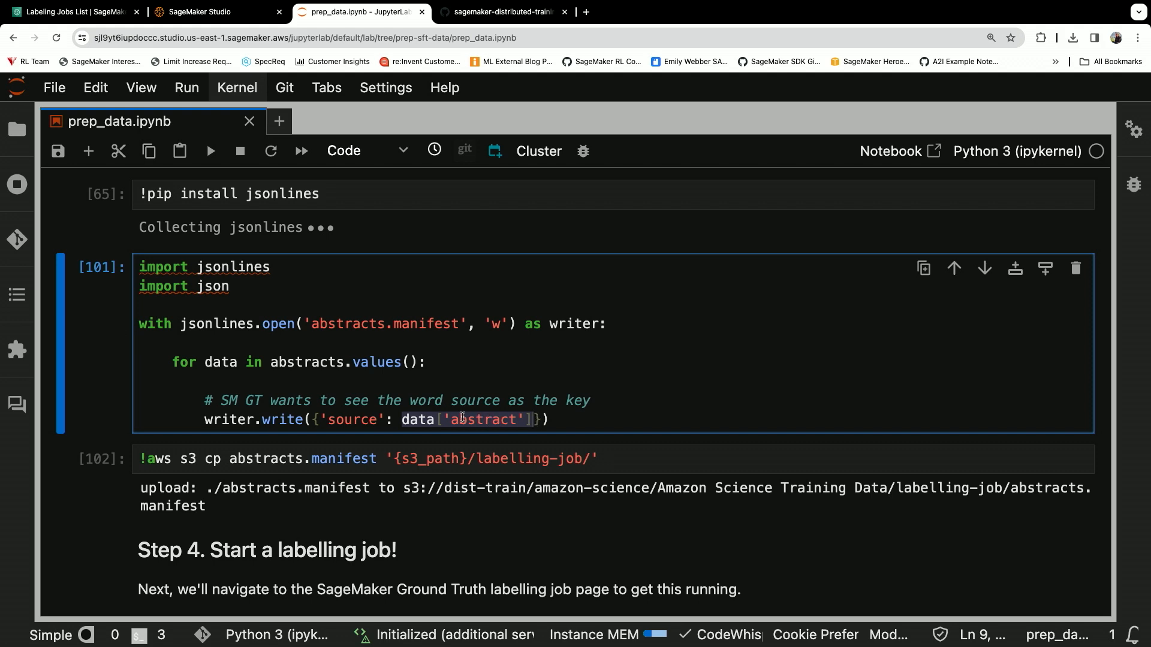
scroll(462, 418, "down", 1)
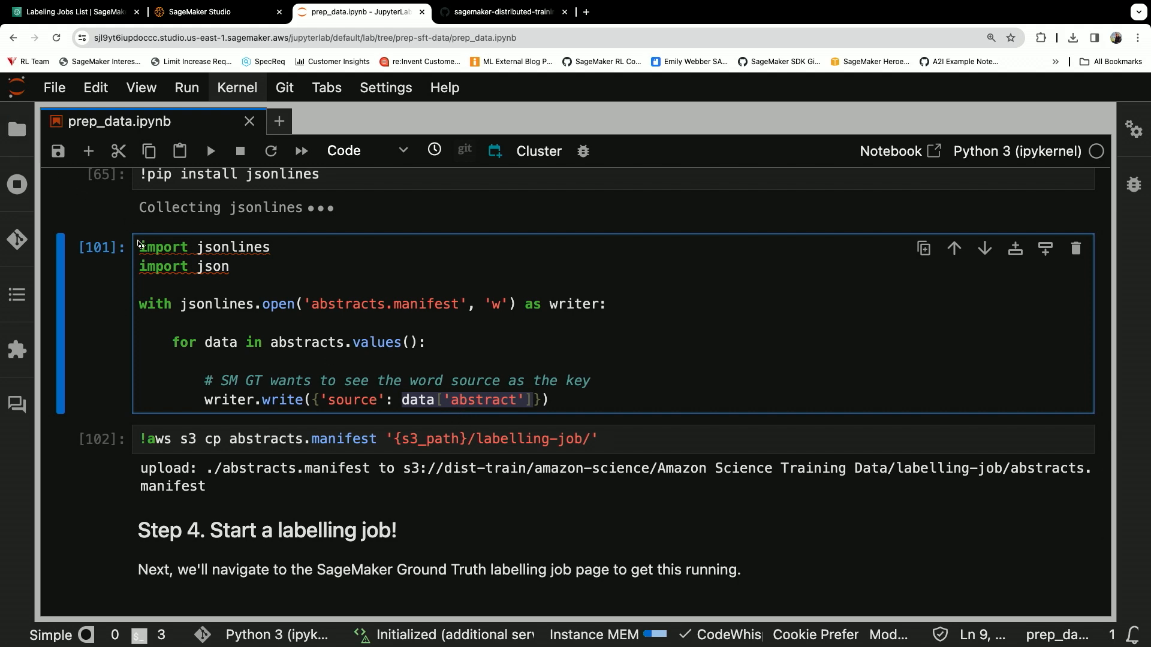
left_click(278, 439)
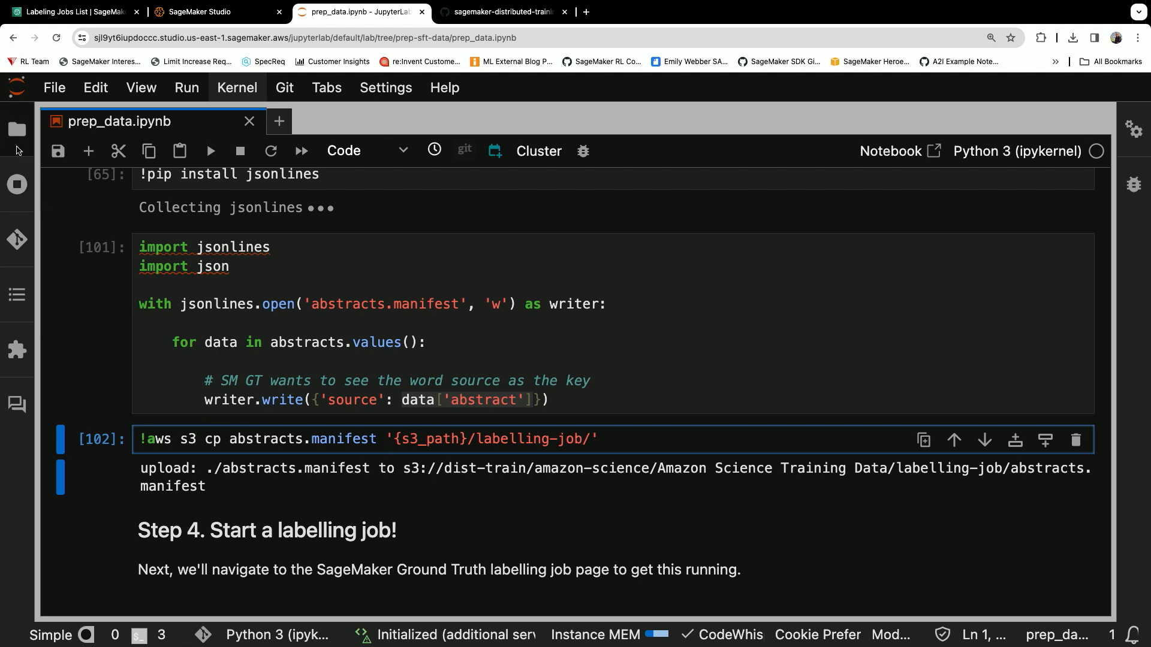
Open abstracts.manifest from the prep-sft-data folder and hide the file browser
left_click(18, 129)
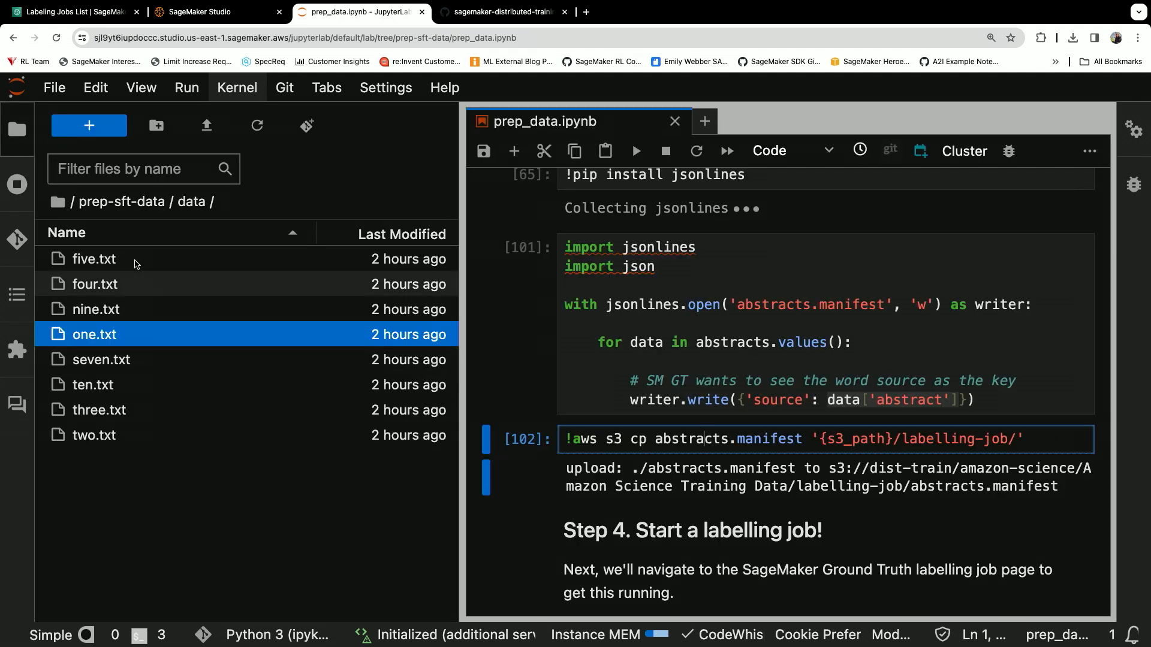
left_click(129, 209)
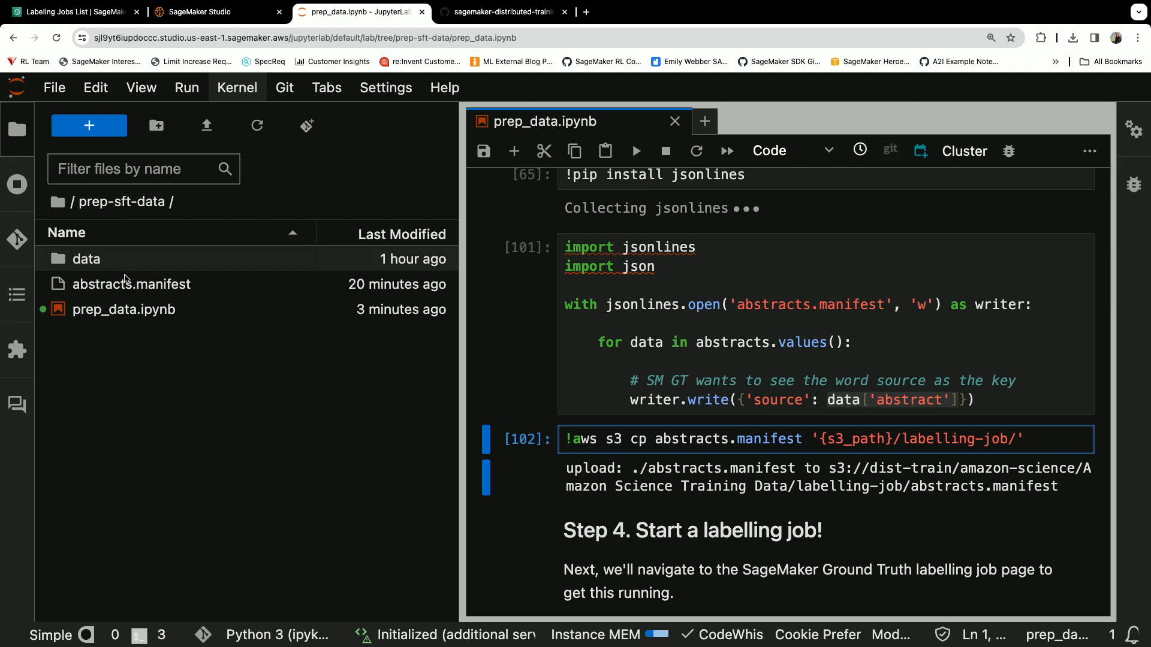
double_click(127, 287)
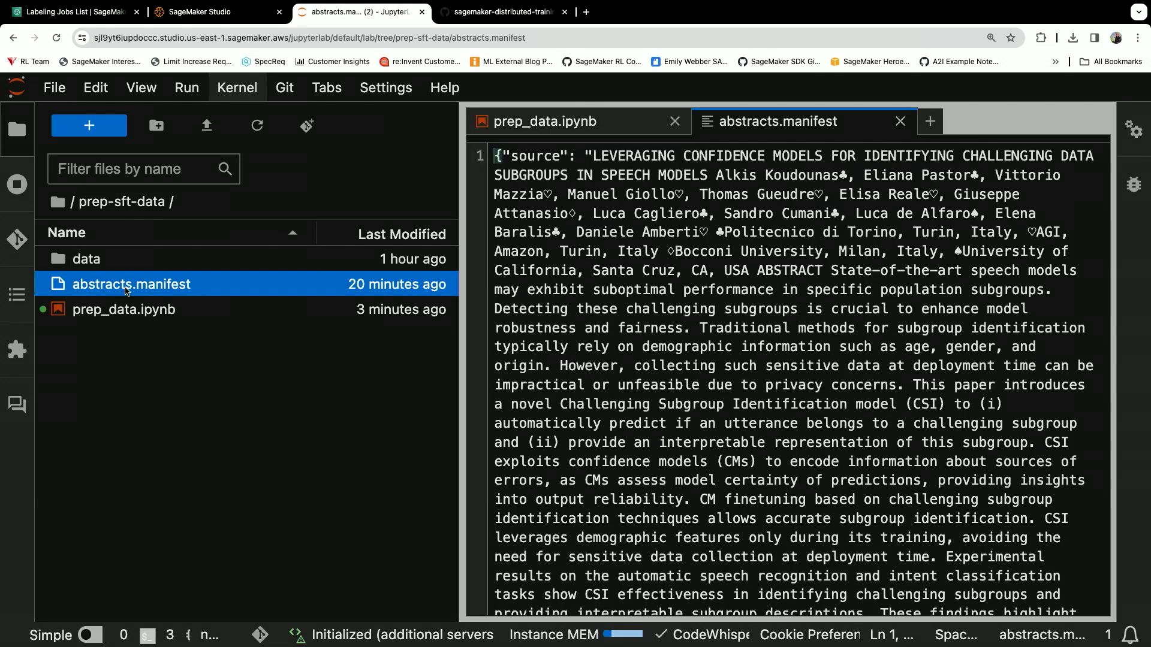
left_click(20, 132)
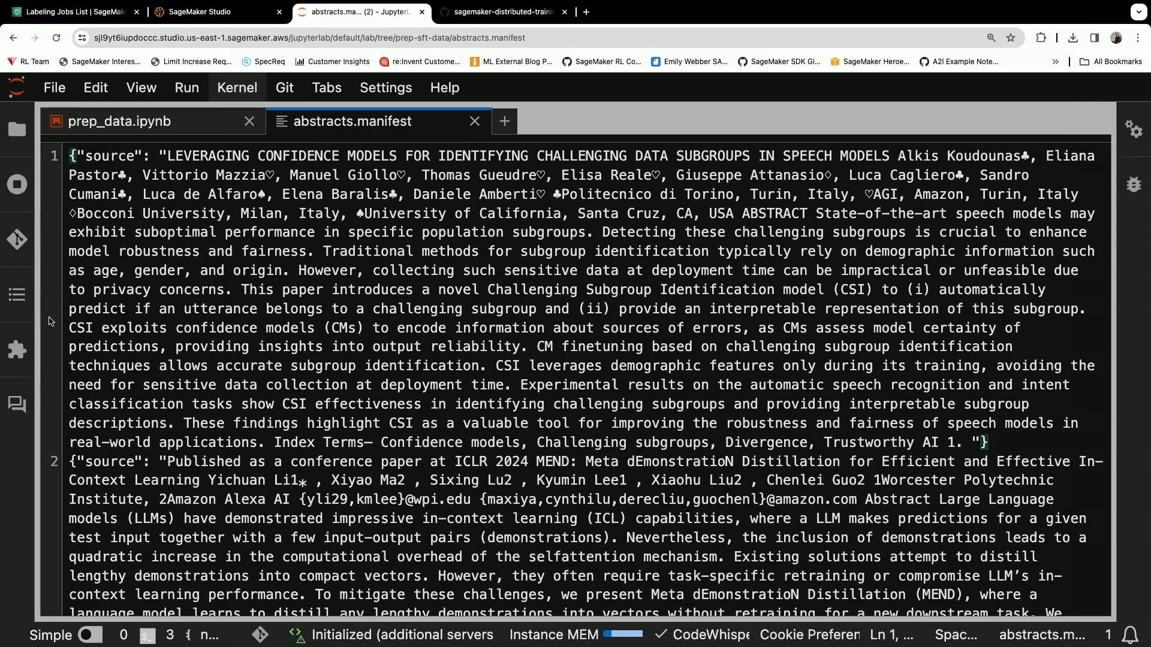
Examine the JSON lines records in abstracts.manifest through to the end, and reread the earlier entries from the beginning
scroll(60, 474, "down", 10)
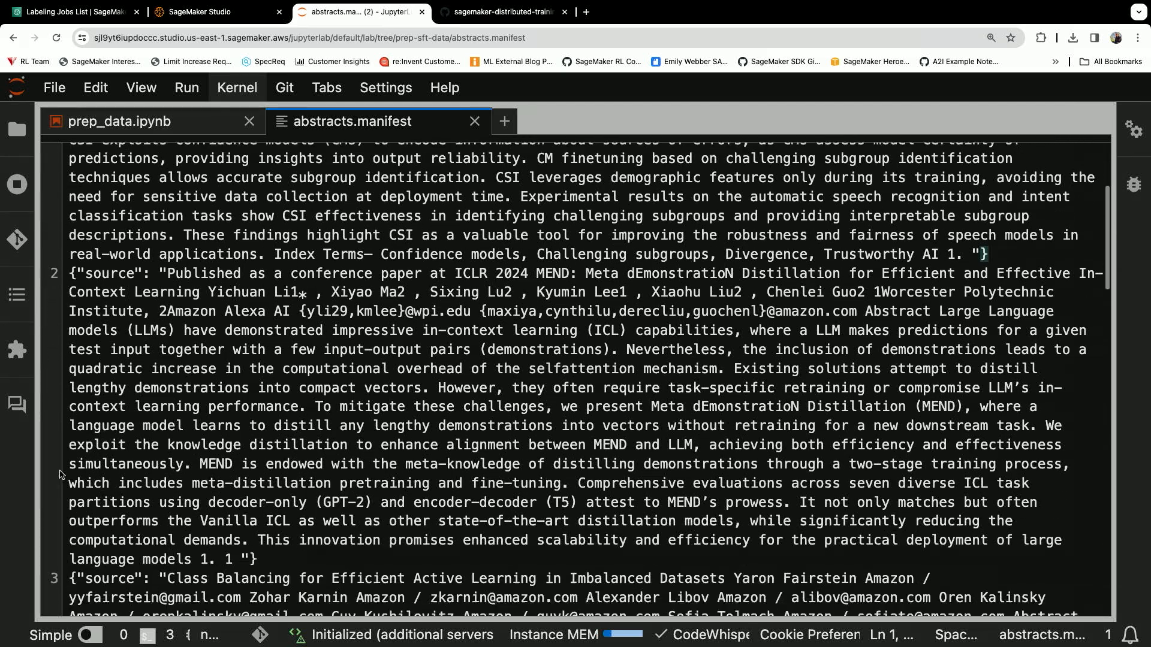
scroll(60, 475, "down", 8)
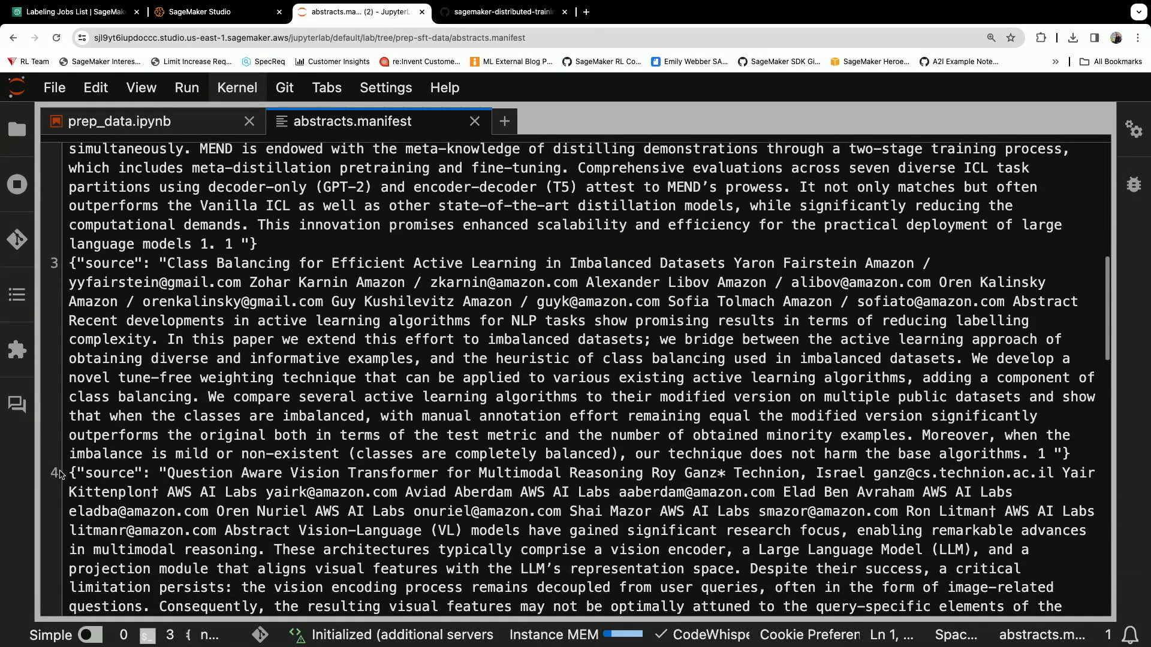
scroll(60, 474, "down", 8)
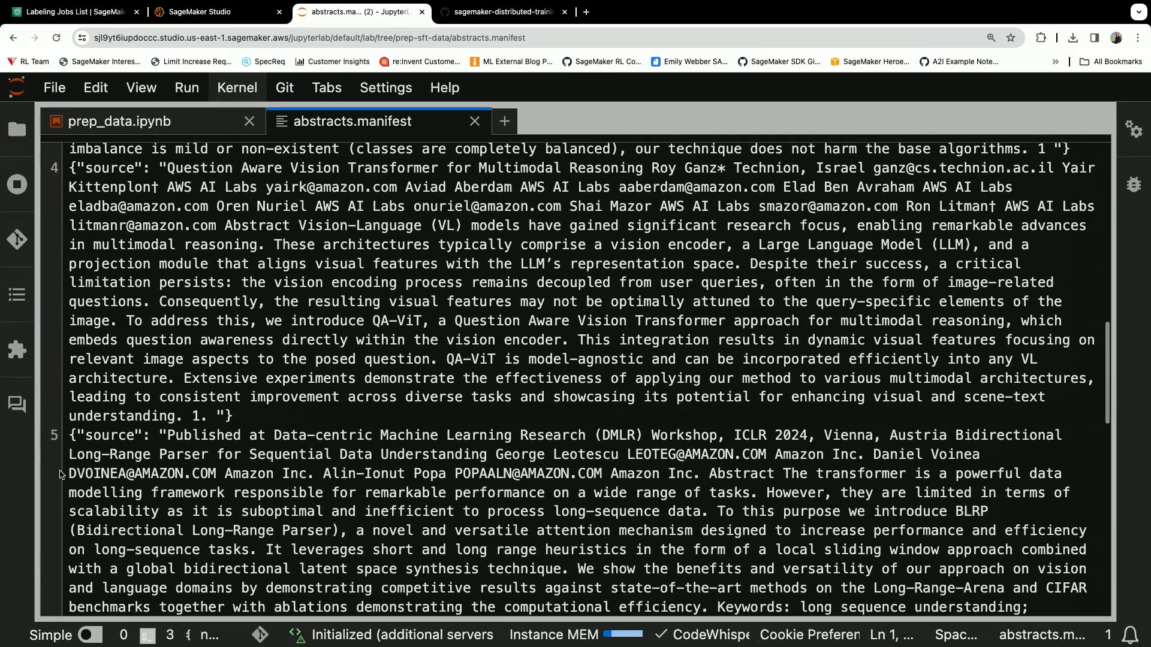
scroll(60, 475, "down", 8)
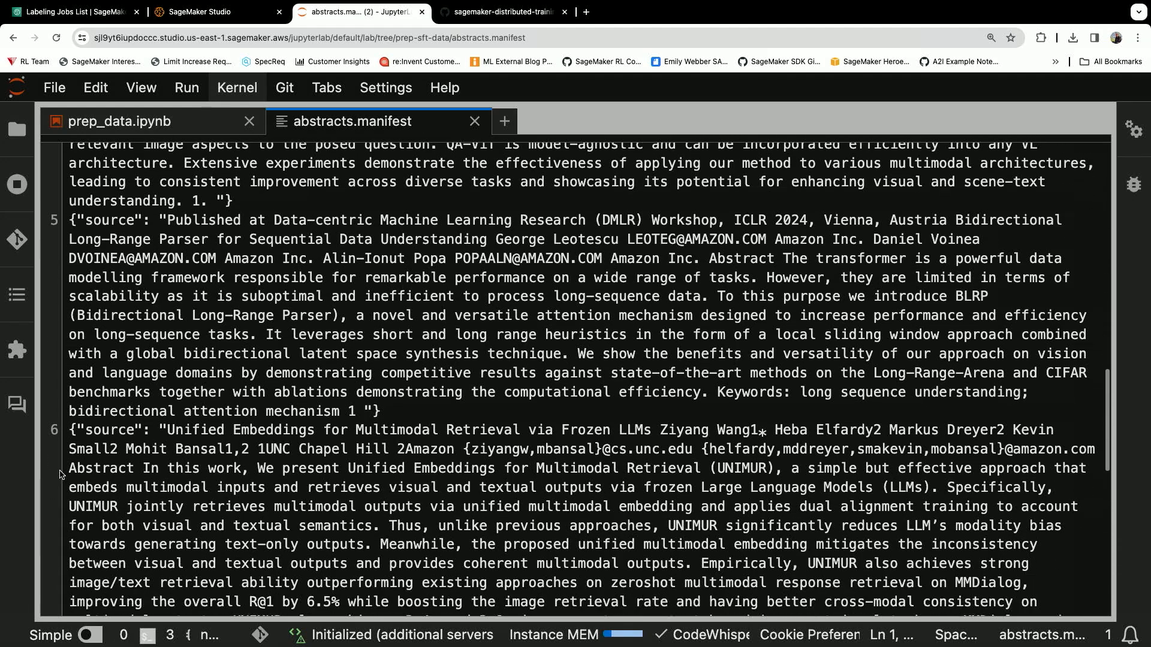
scroll(60, 475, "down", 12)
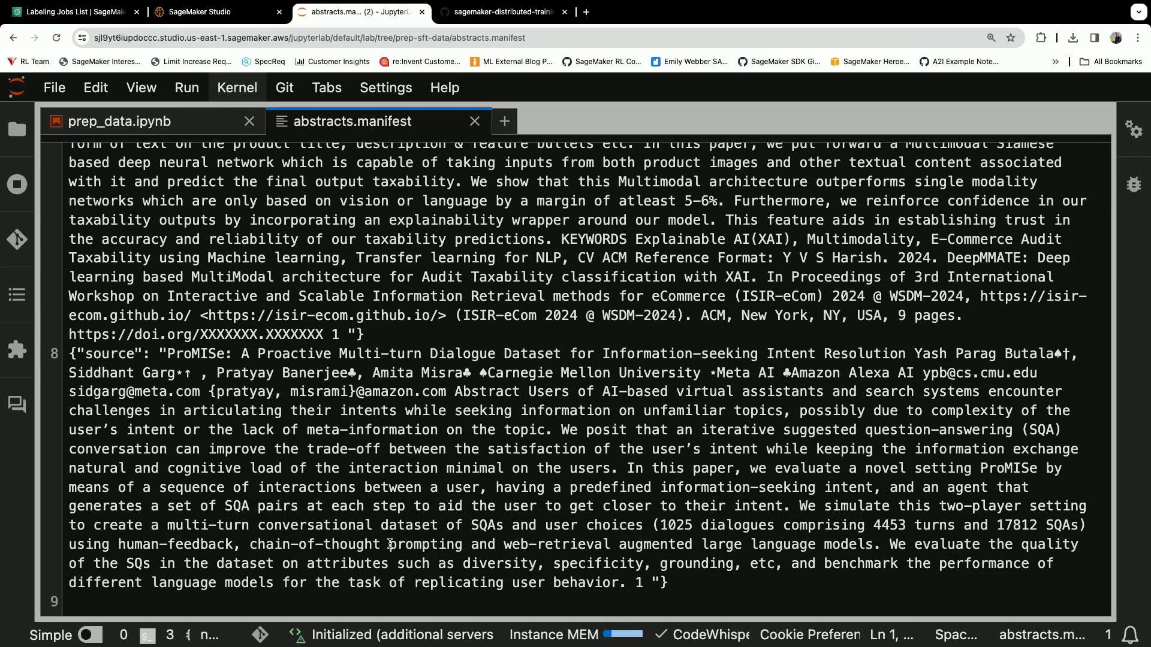
scroll(390, 543, "up", 20)
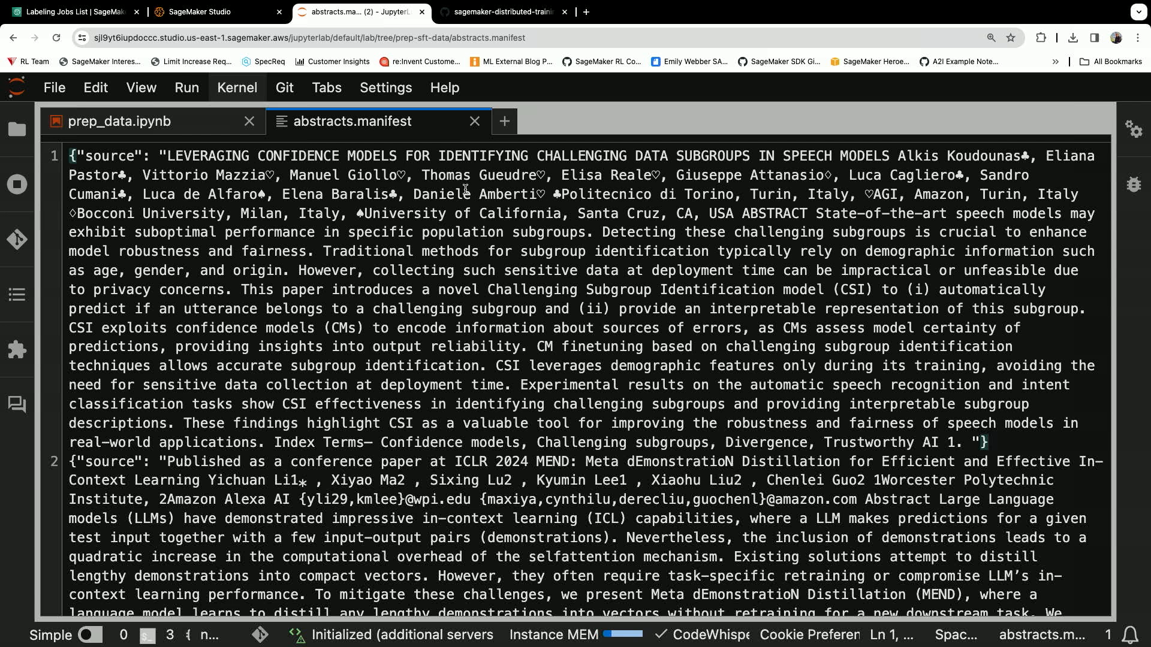
scroll(566, 308, "down", 4)
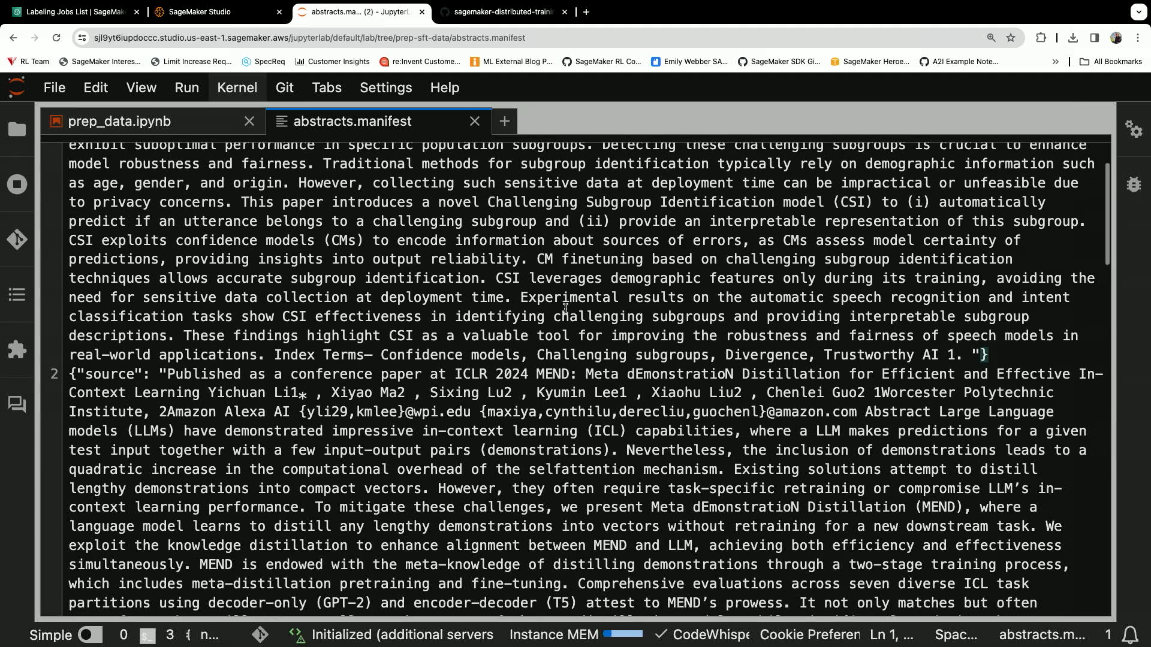
scroll(565, 309, "down", 1)
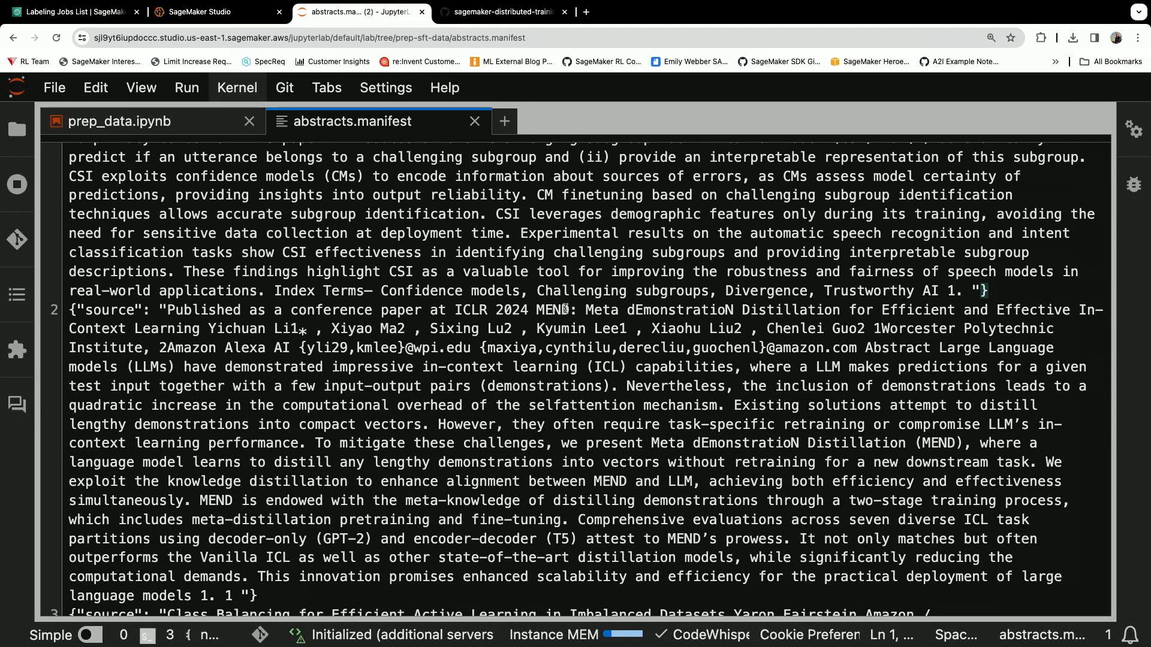
scroll(565, 309, "down", 3)
scroll(565, 309, "down", 2)
scroll(565, 309, "down", 5)
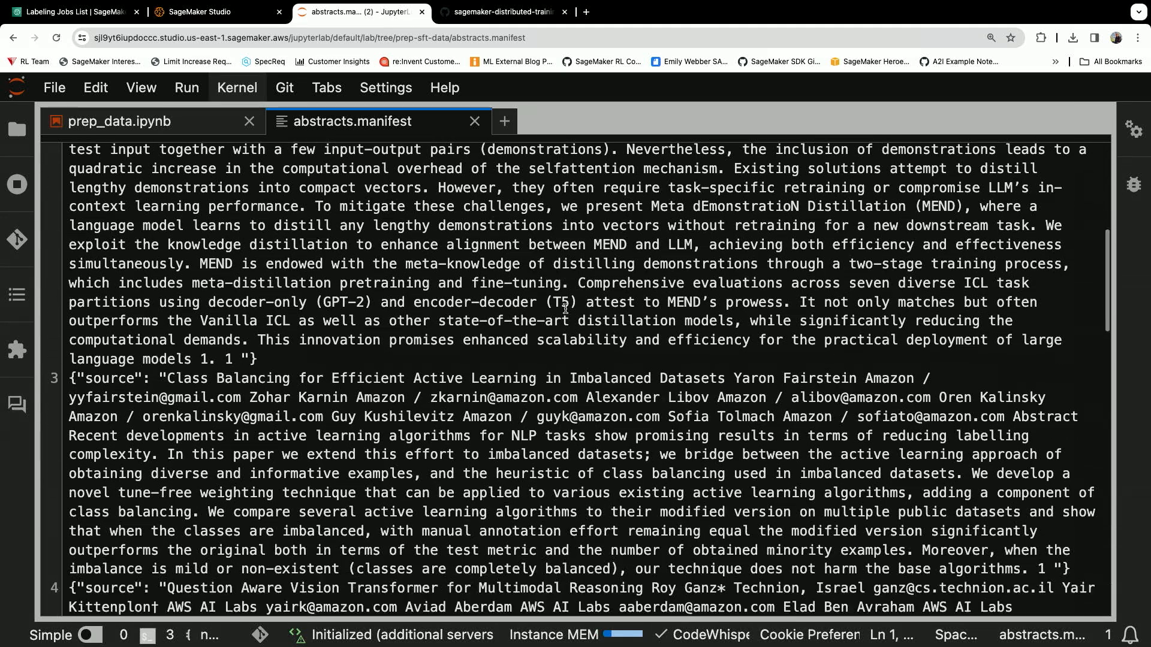
scroll(565, 309, "down", 4)
scroll(480, 328, "down", 1)
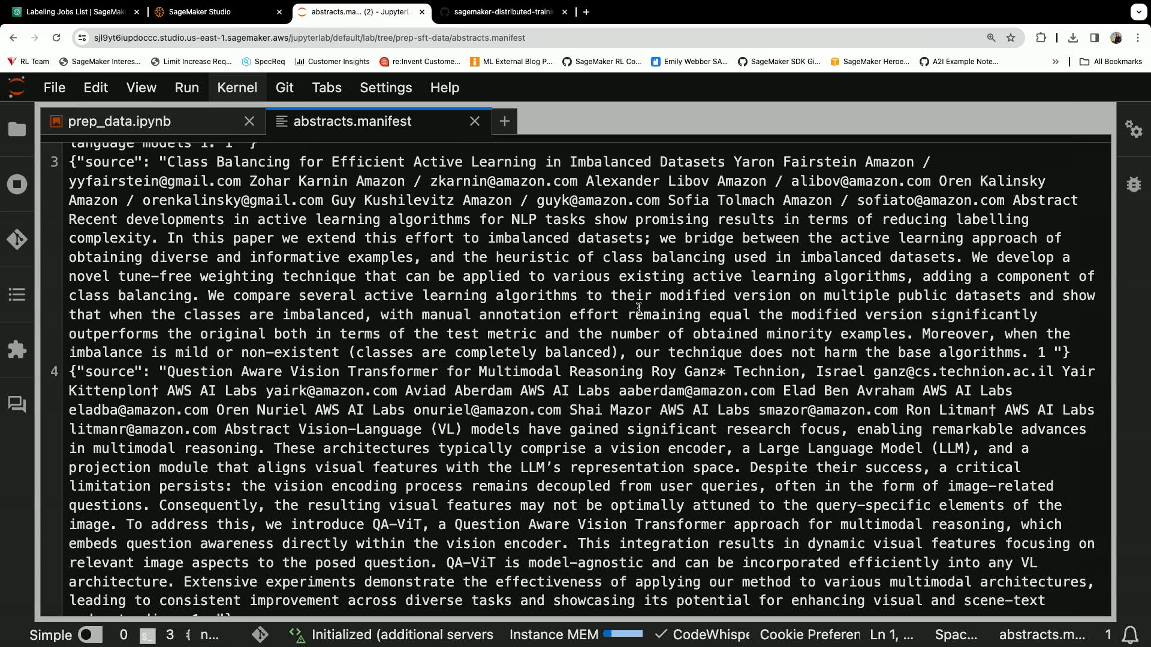
scroll(639, 308, "down", 7)
scroll(638, 308, "down", 1)
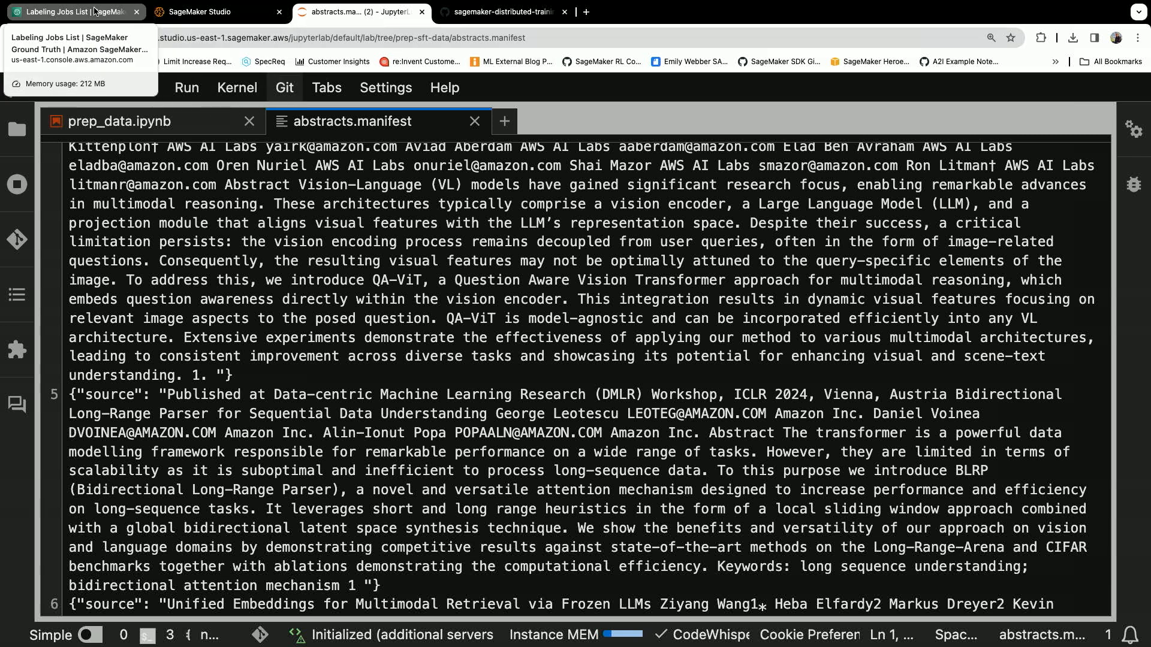
Switch to the SageMaker Ground Truth labeling jobs list and enlarge the page for readability
left_click(96, 12)
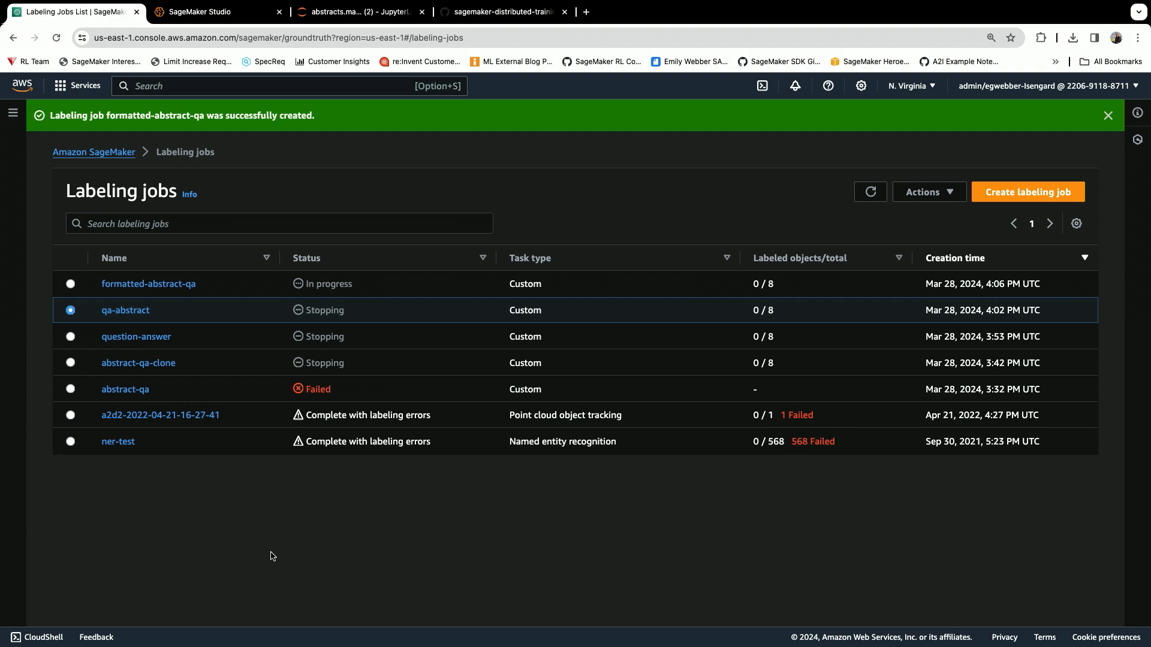
key("super+plus")
key("super+plus")
key("super+plus")
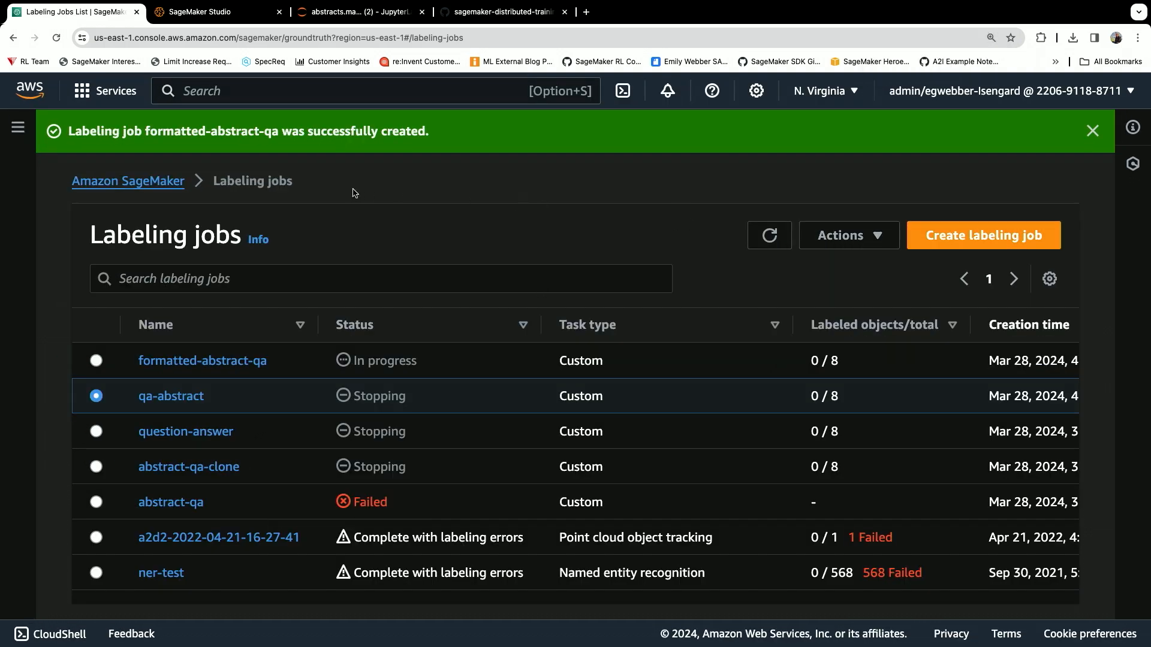
Start creating a new Ground Truth labeling job, with the side navigation hidden and the job details page enlarged to 175%
left_click(22, 131)
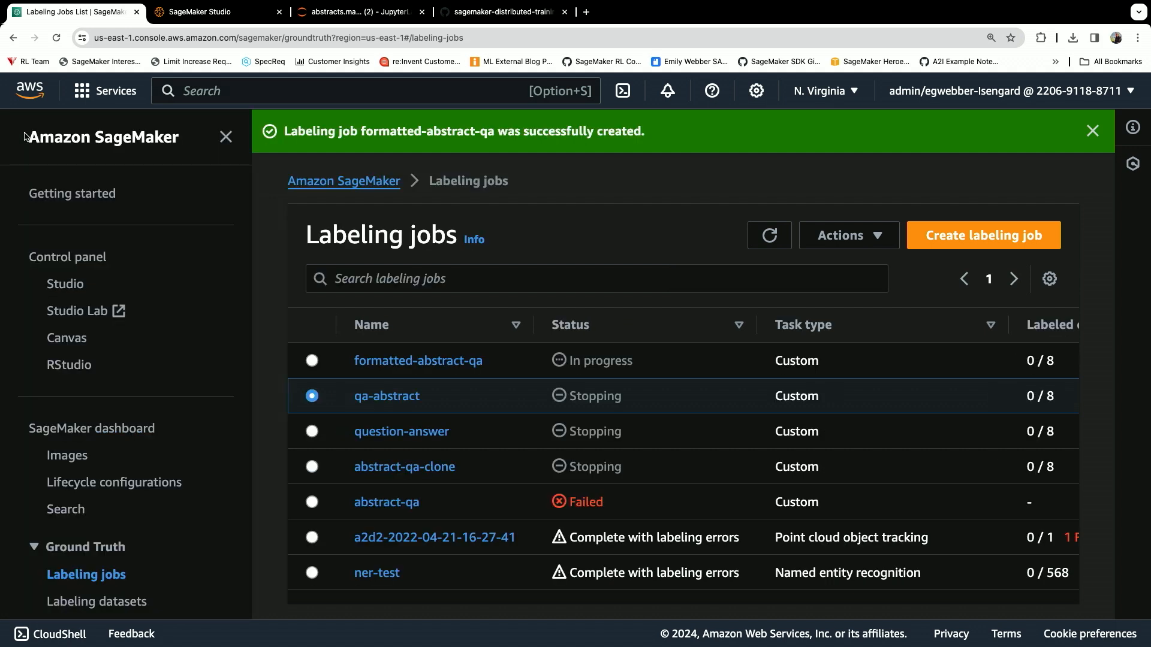
scroll(99, 324, "down", 3)
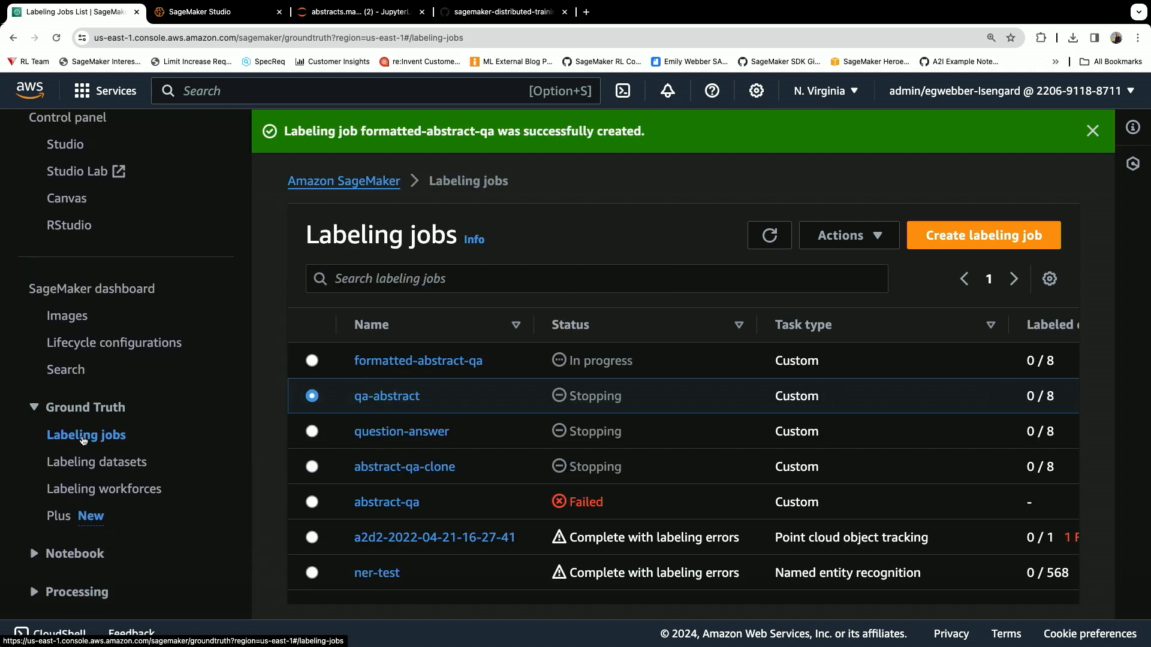
left_click(957, 251)
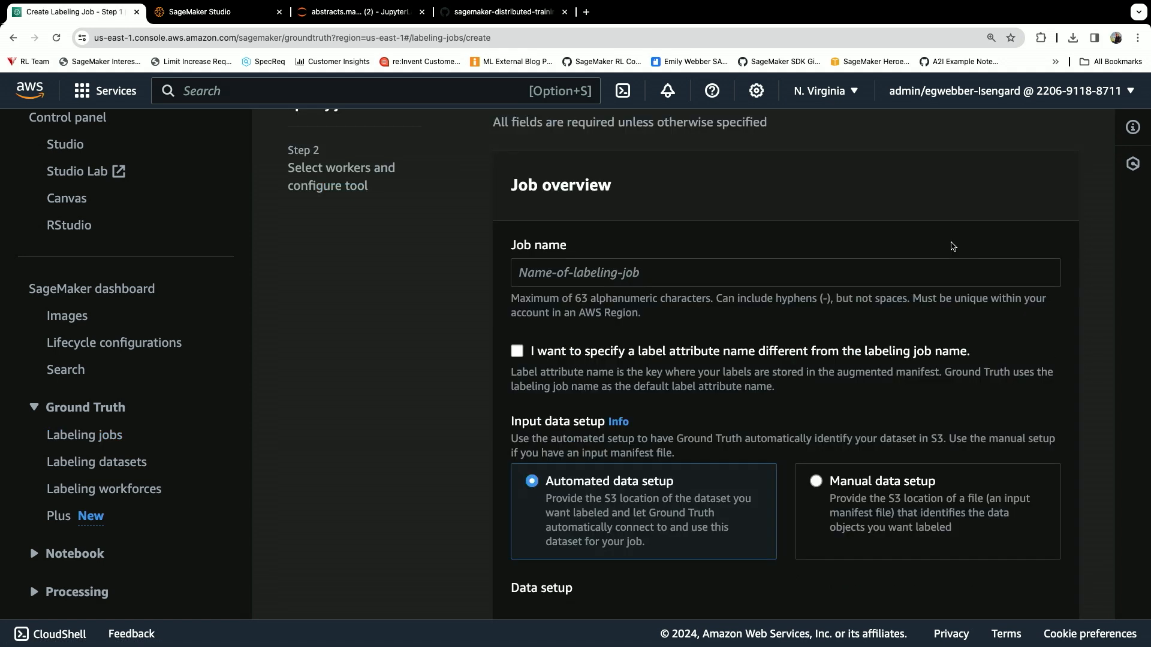
scroll(117, 207, "up", 2)
left_click(226, 134)
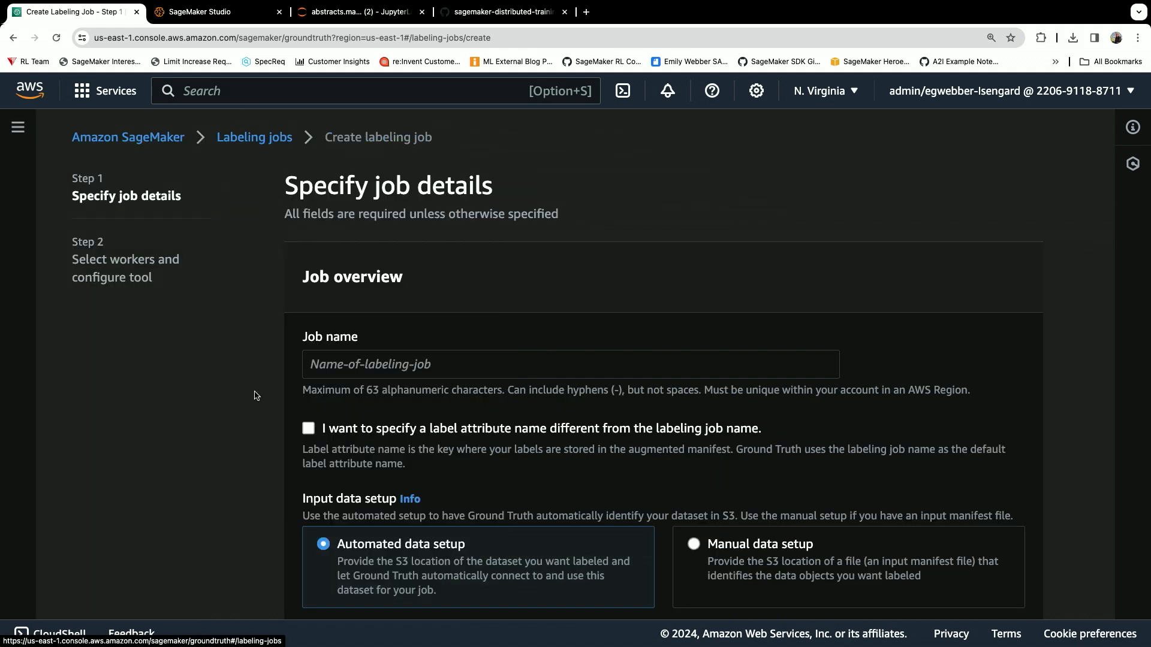
key("super+equal")
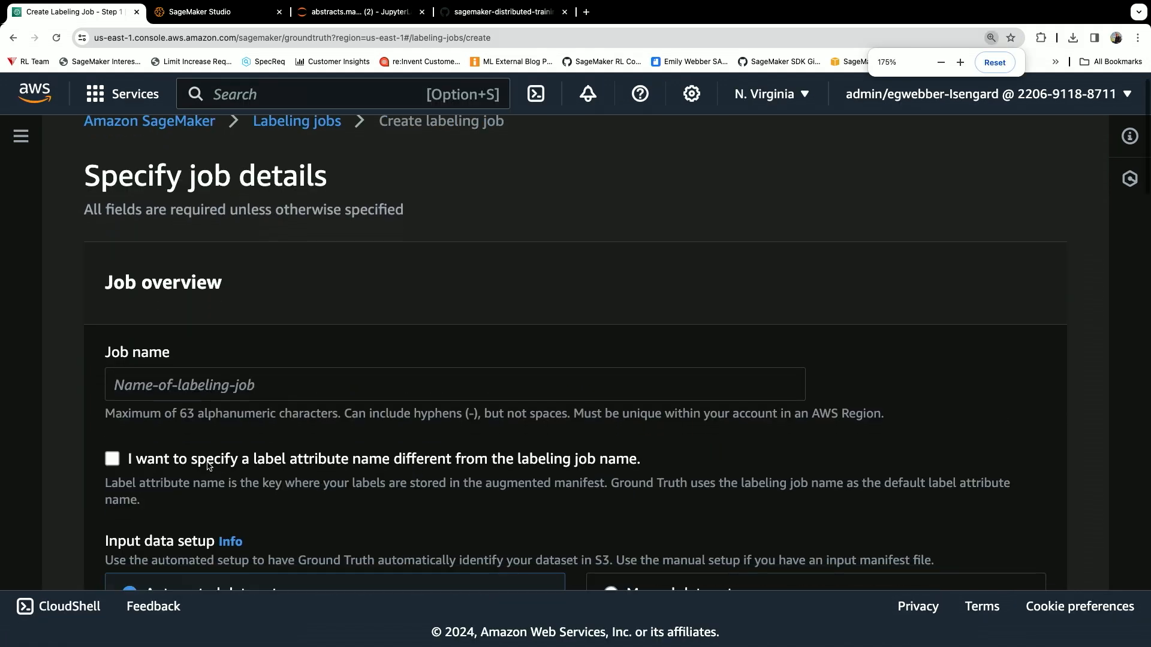
Name the labeling job abstract-qa-youtube and set its input data setup to Manual data setup
scroll(271, 352, "down", 1)
left_click(272, 352)
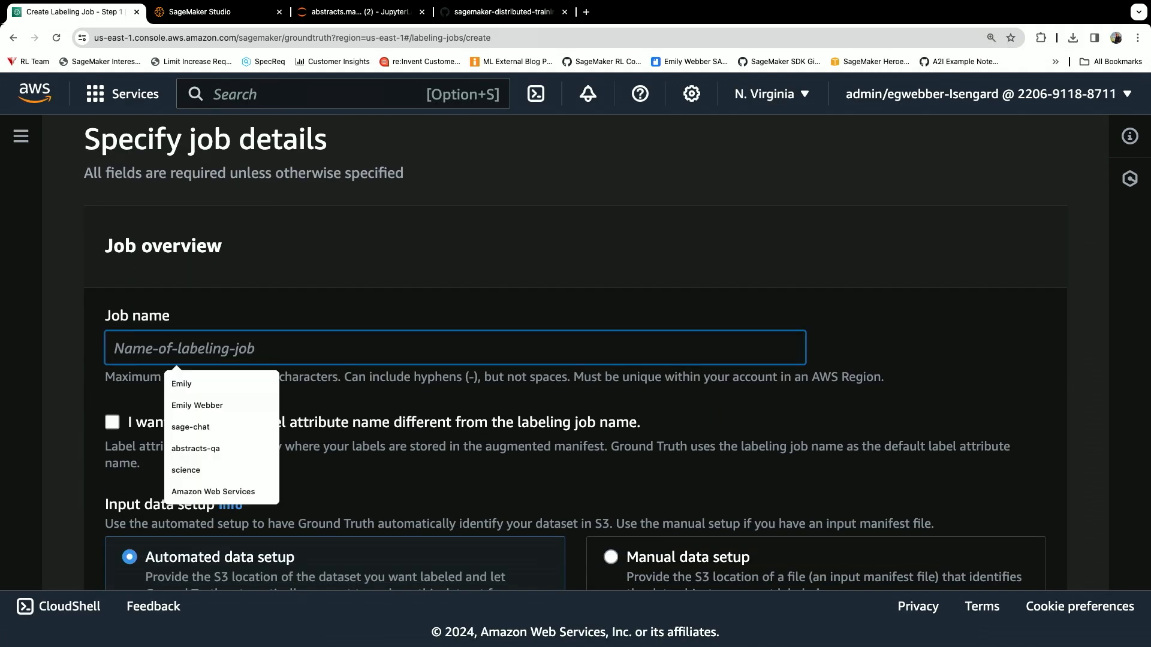
type("abstract-qa-youtube")
left_click(386, 245)
scroll(386, 245, "down", 2)
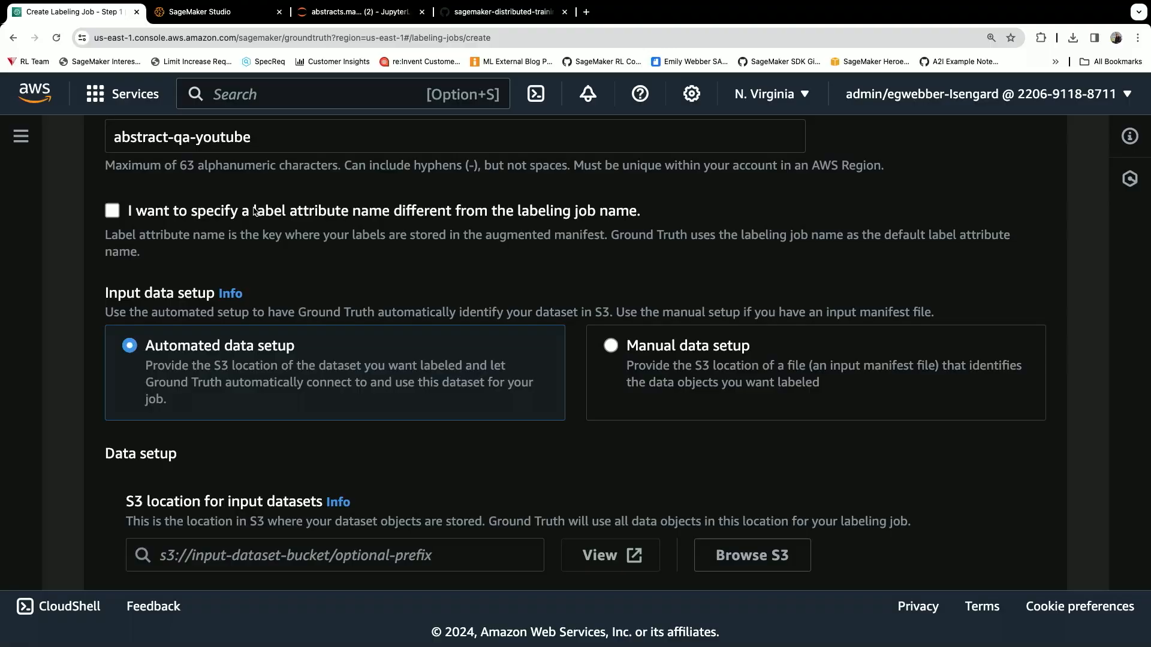
scroll(324, 298, "down", 3)
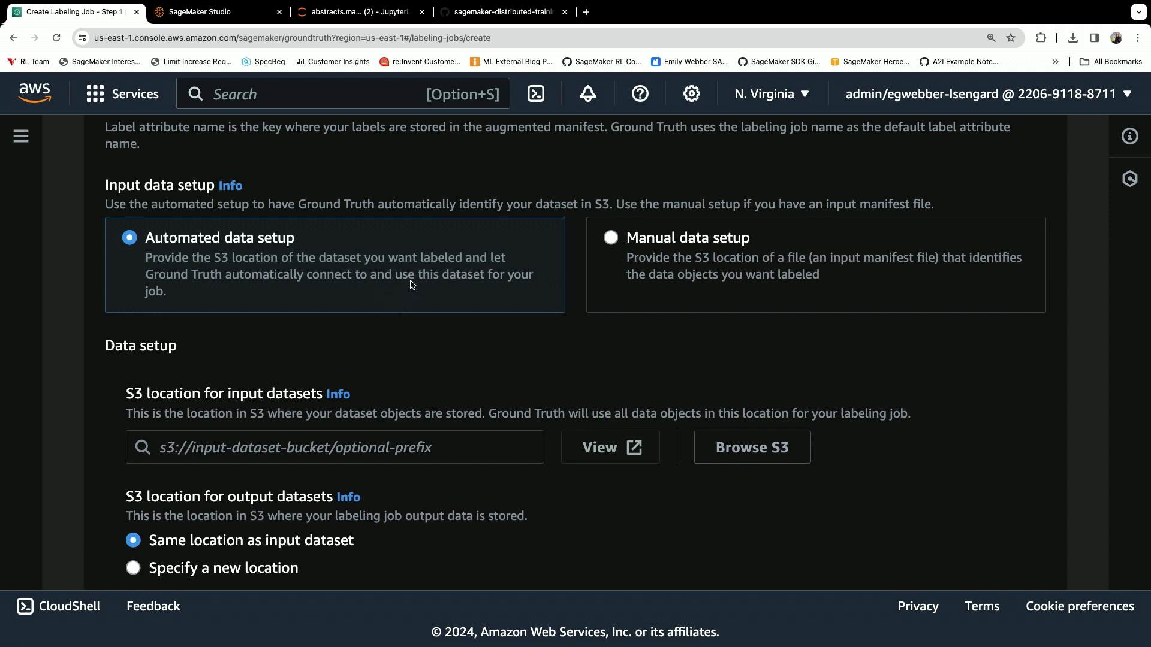
left_click(670, 262)
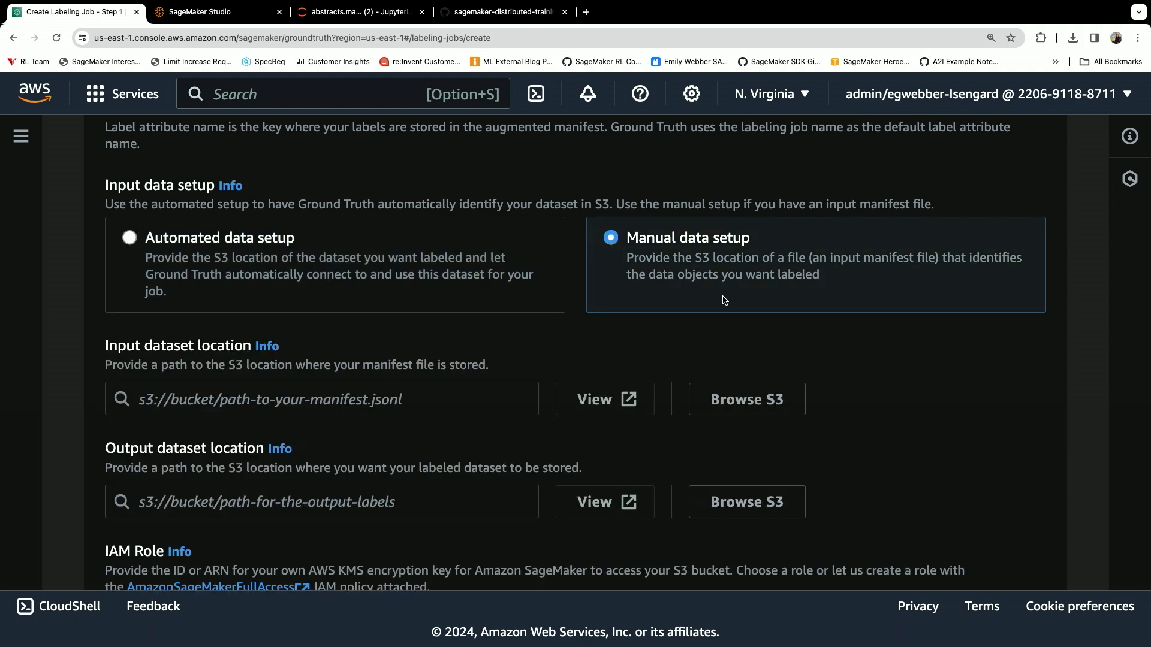
Set the input dataset location to abstracts.manifest in the dist-train bucket, under amazon-science/Amazon Science Training Data/labelling-job
scroll(903, 357, "down", 2)
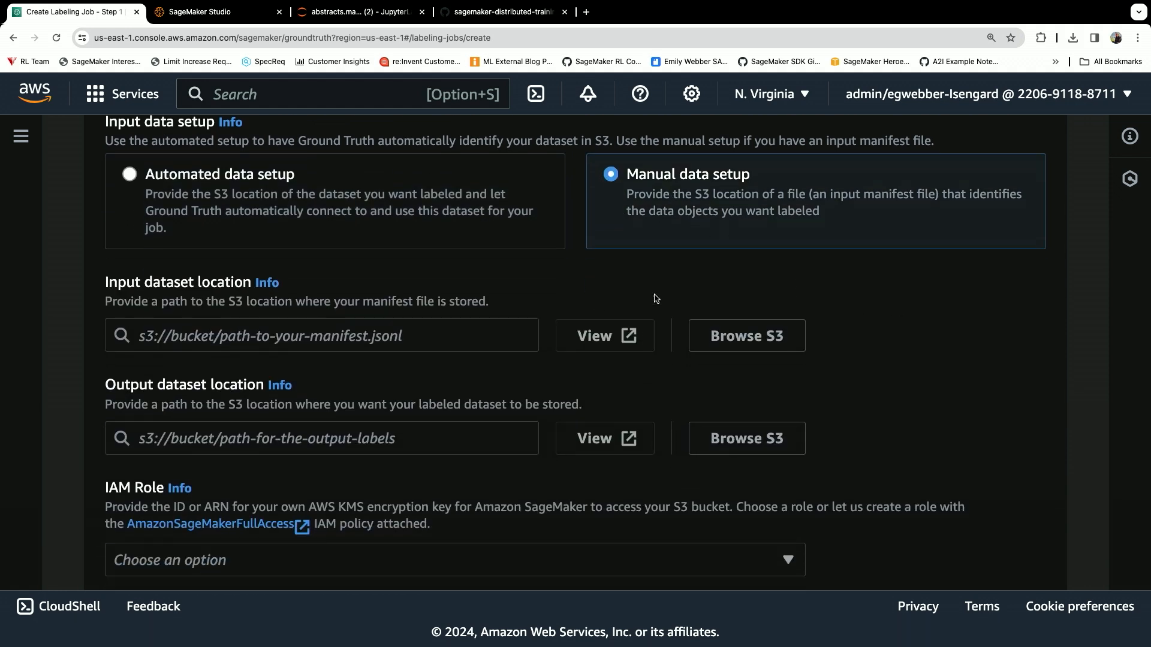
left_click(738, 344)
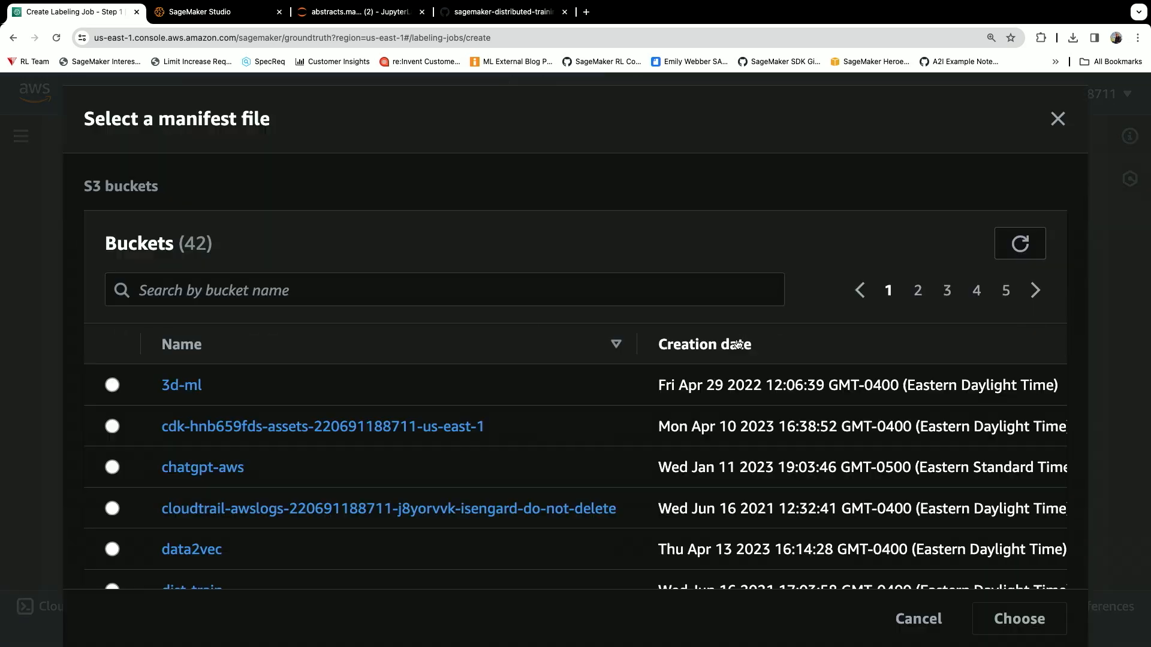
left_click(401, 290)
type("dist")
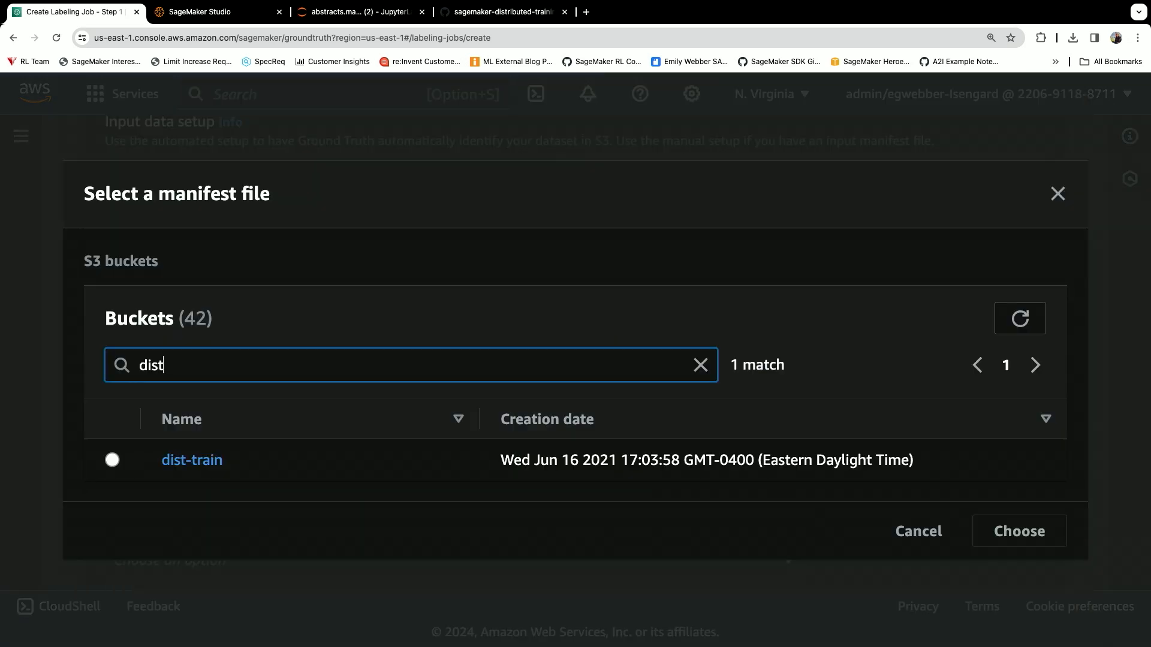
left_click(204, 460)
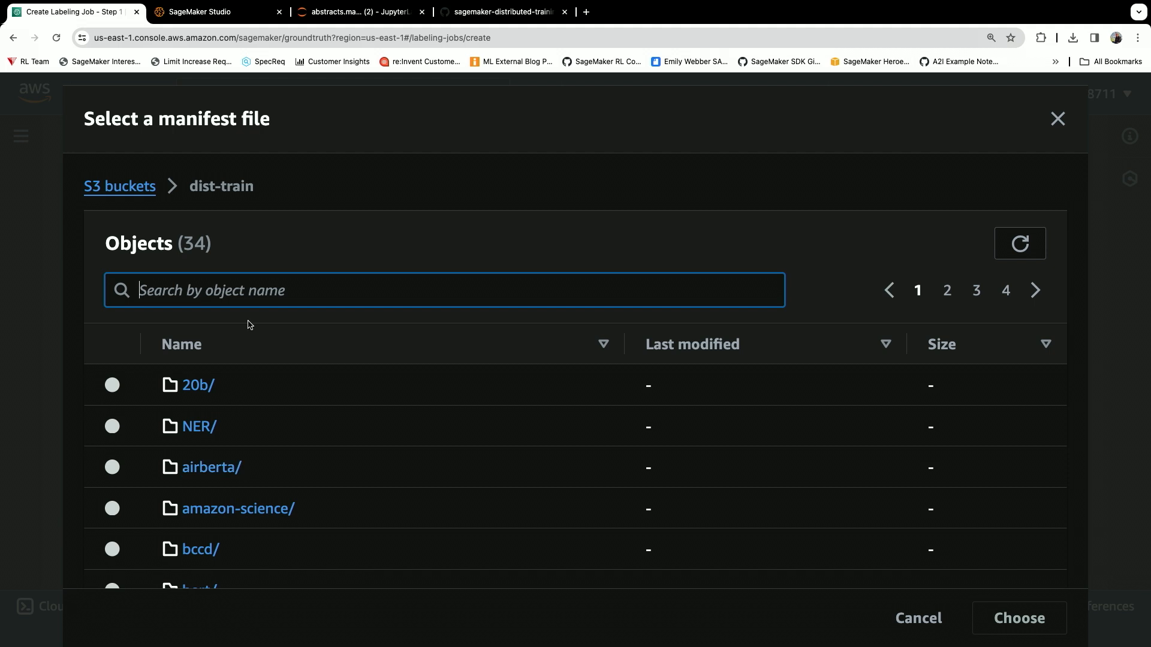
left_click(211, 515)
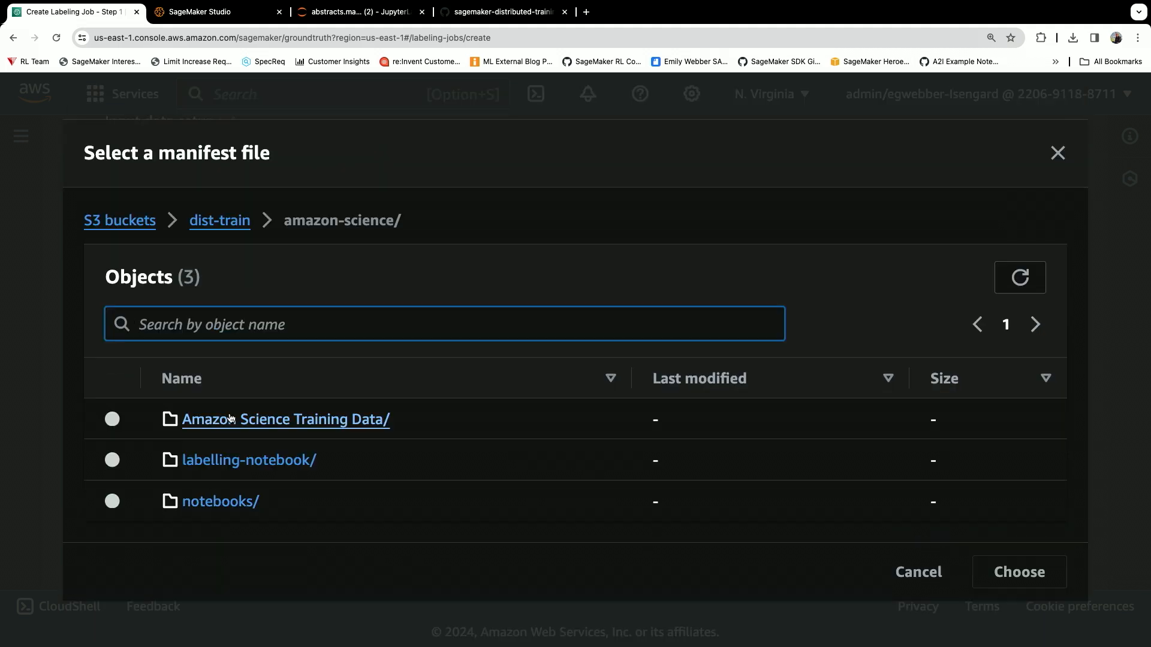
left_click(230, 418)
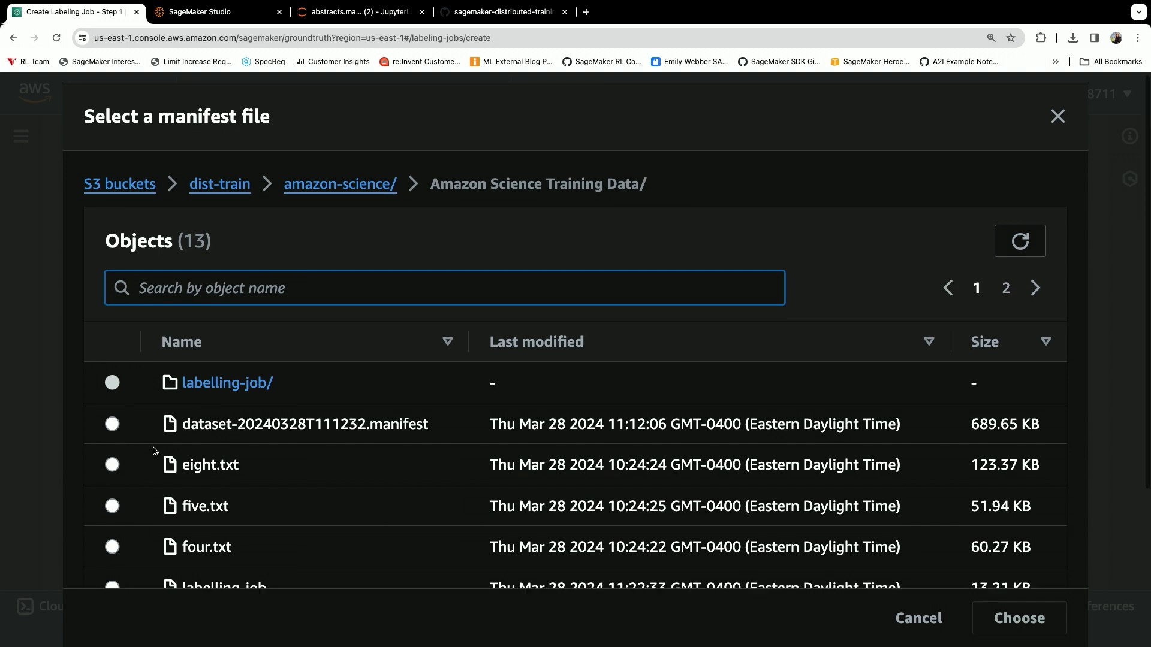
scroll(154, 452, "down", 5)
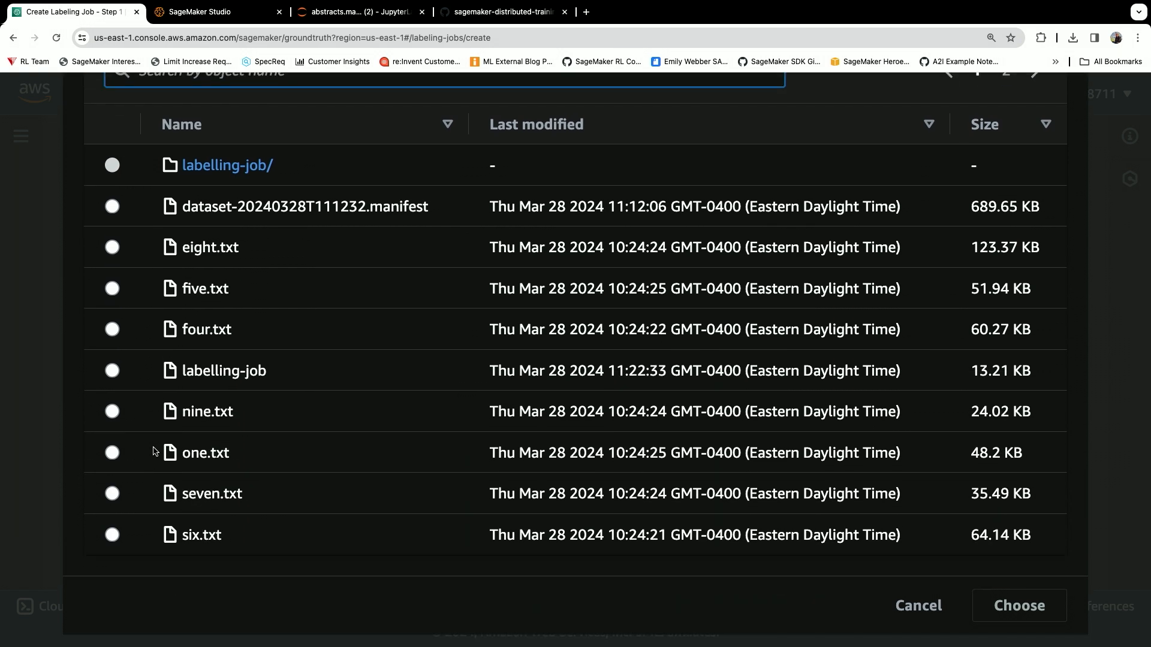
scroll(257, 269, "up", 3)
left_click(246, 248)
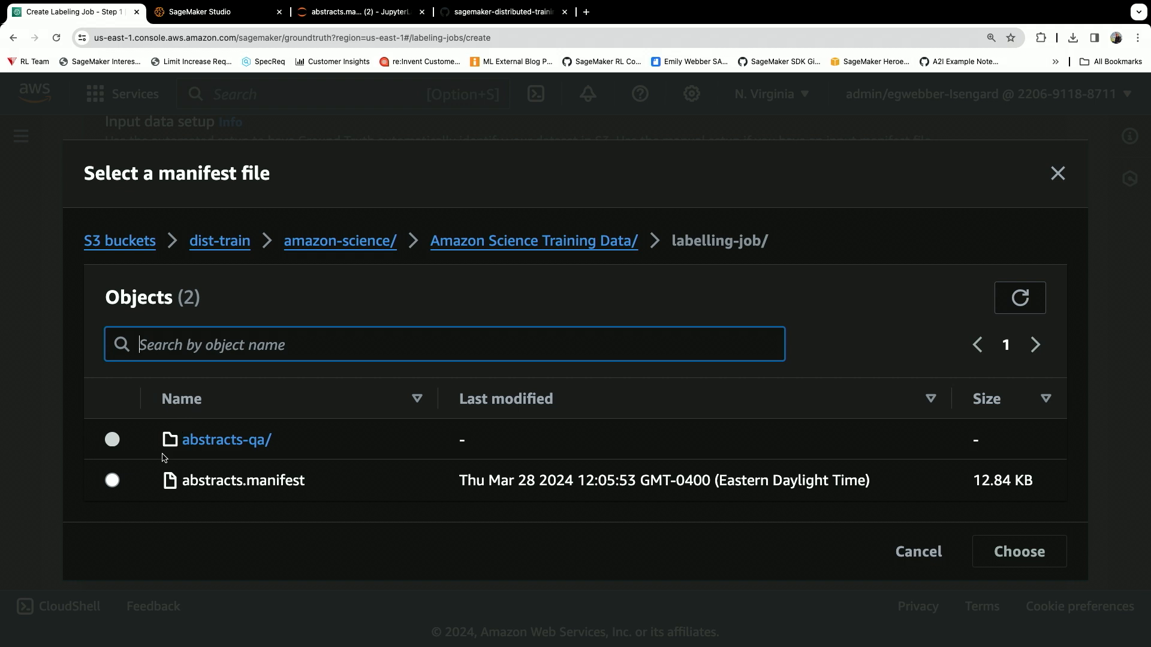
left_click(112, 481)
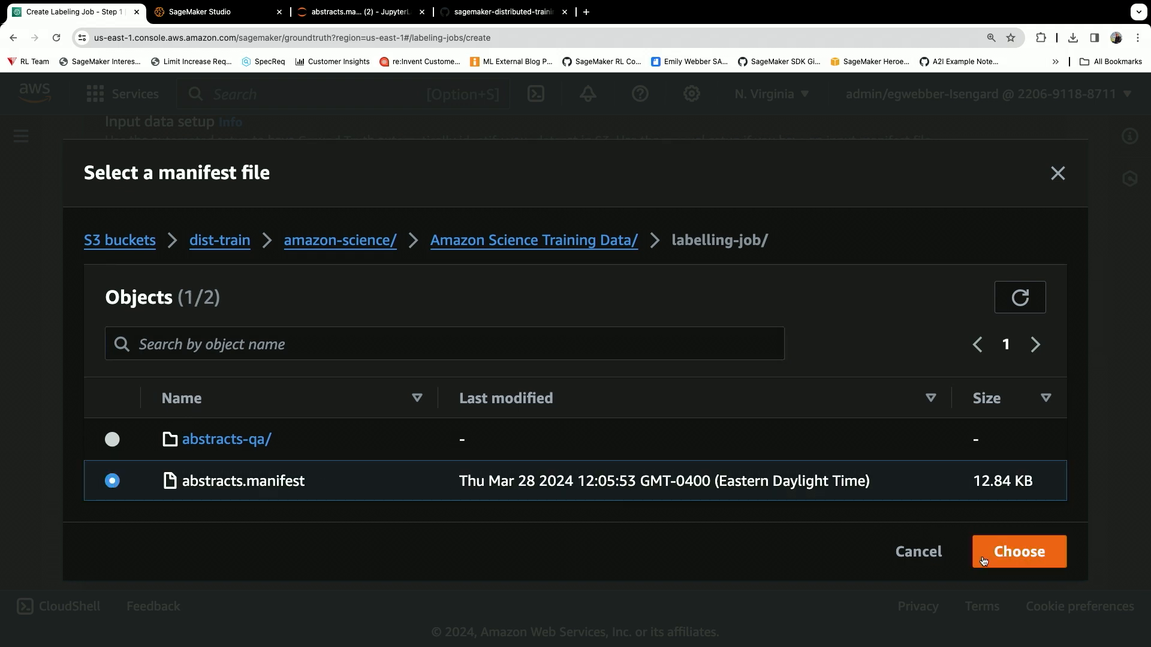
left_click(1014, 562)
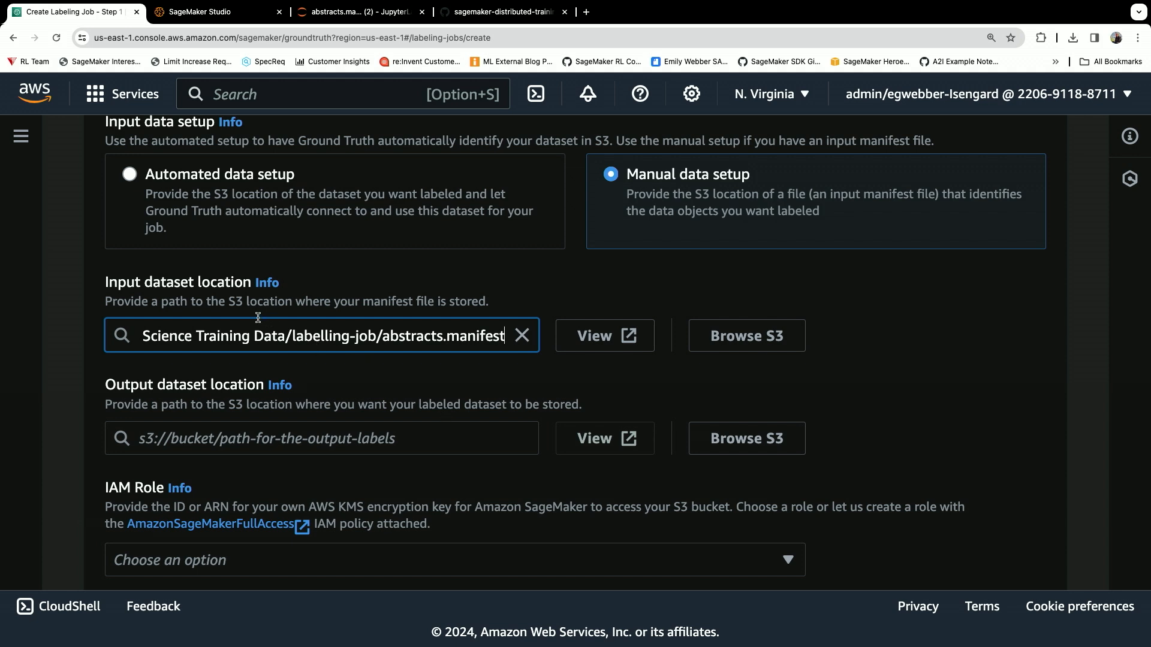
Set the output dataset location to the abstracts-qa folder under dist-train/amazon-science/Amazon Science Training Data/labelling-job
left_click(243, 441)
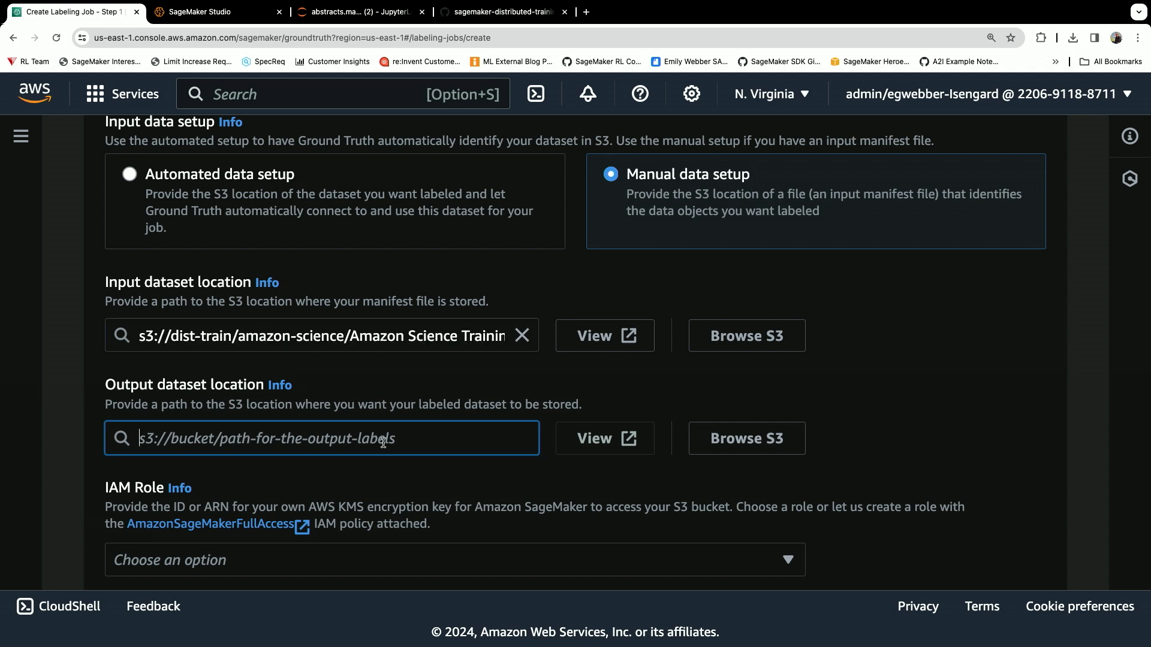
left_click(730, 446)
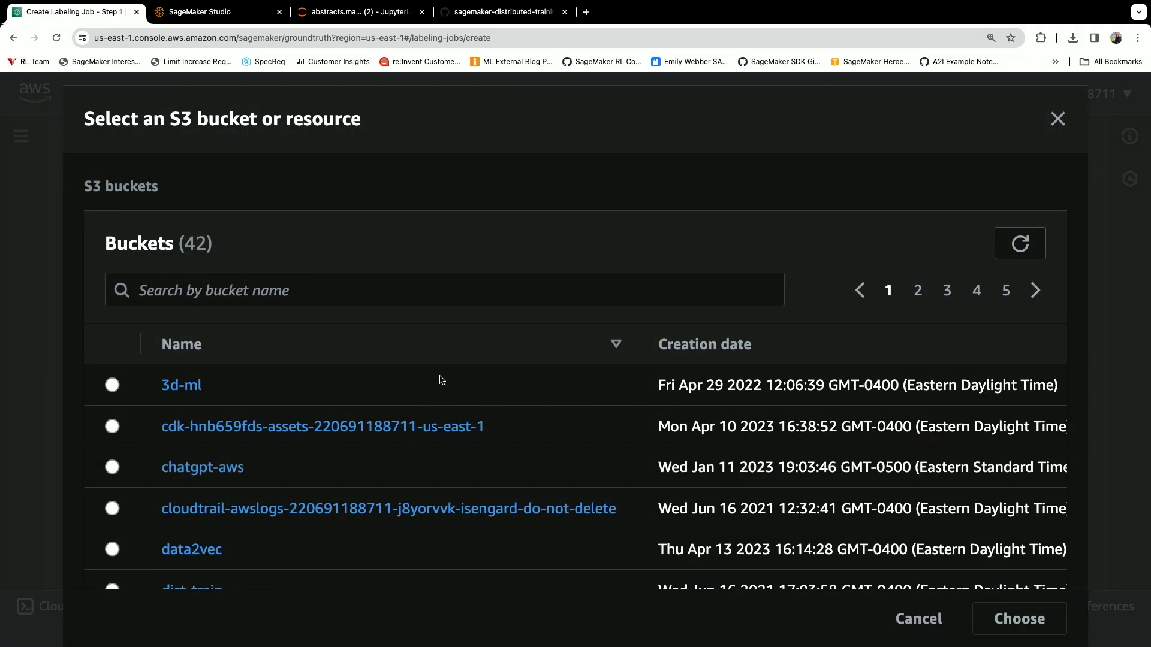
left_click(312, 283)
type("dis")
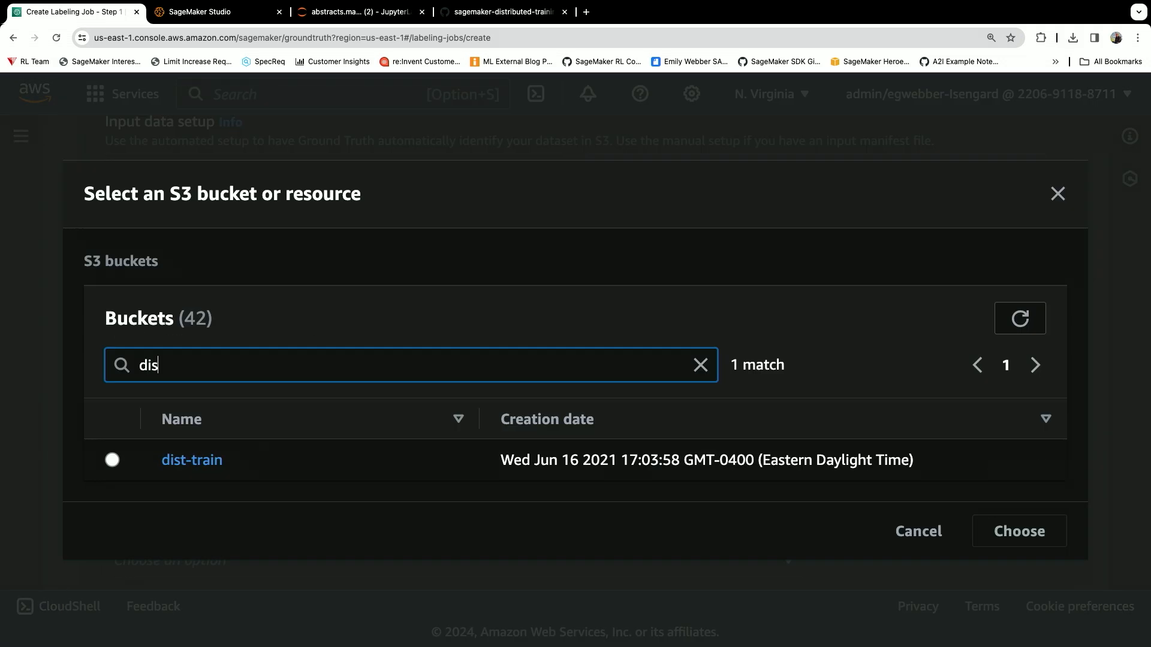
left_click(187, 462)
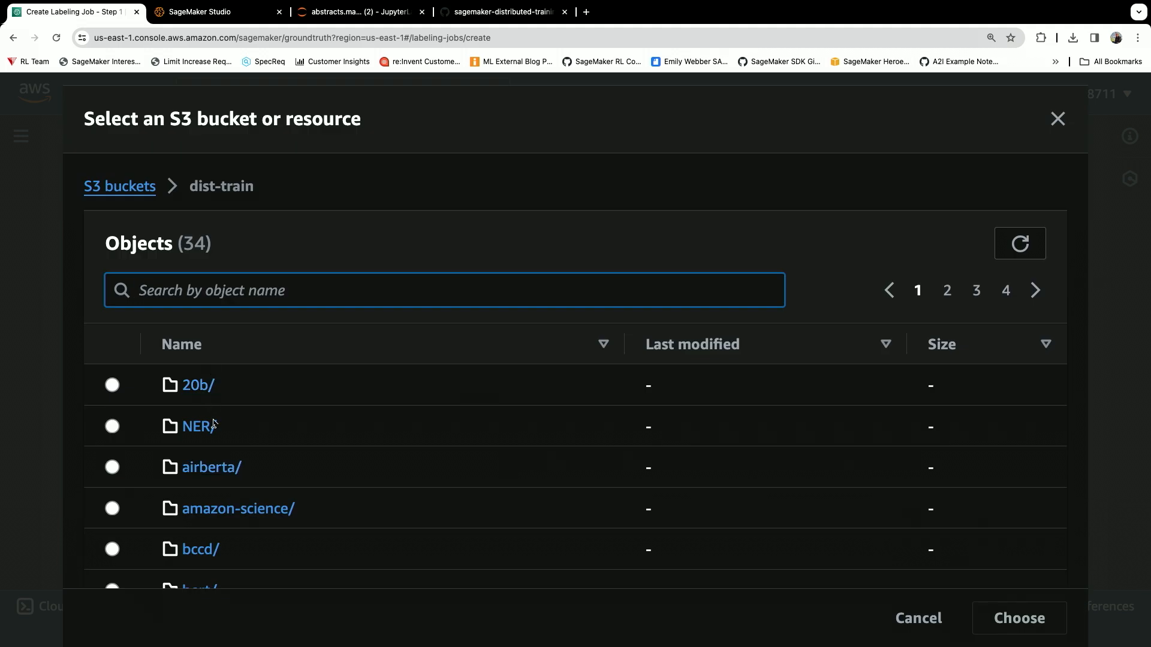
left_click(234, 510)
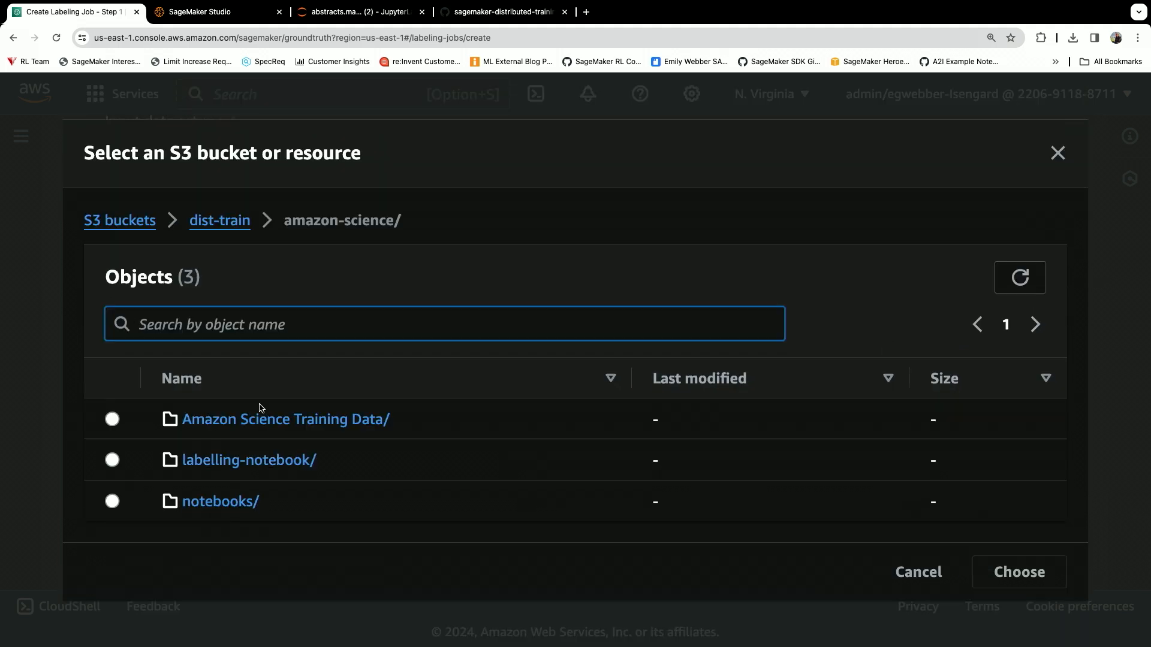
left_click(259, 419)
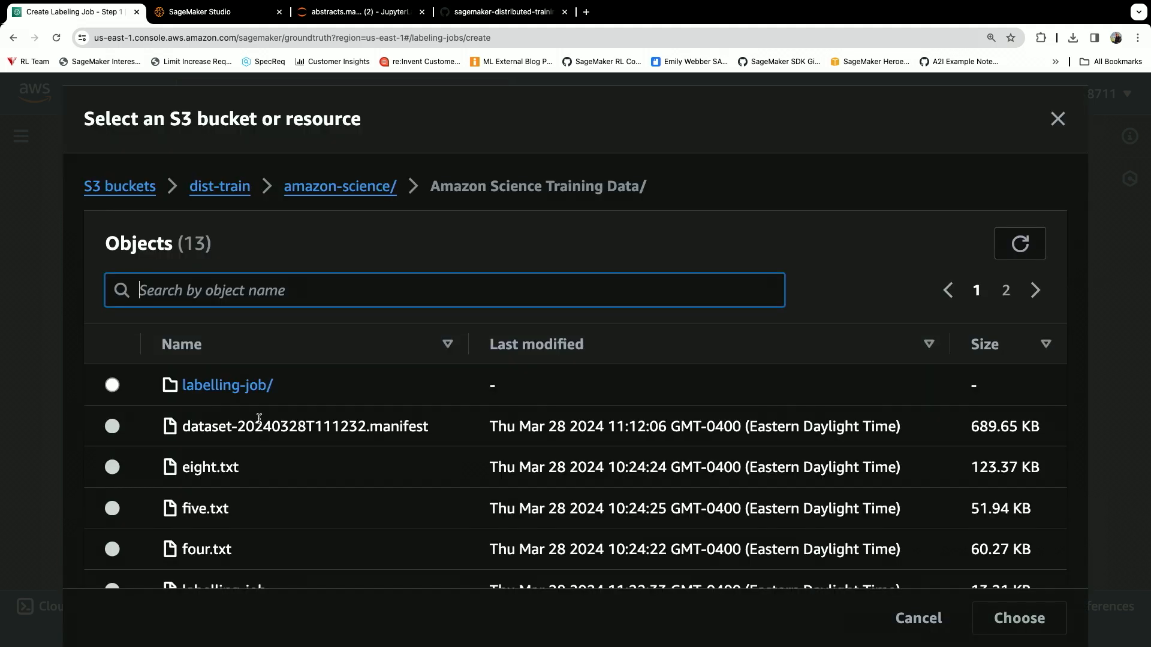
left_click(236, 386)
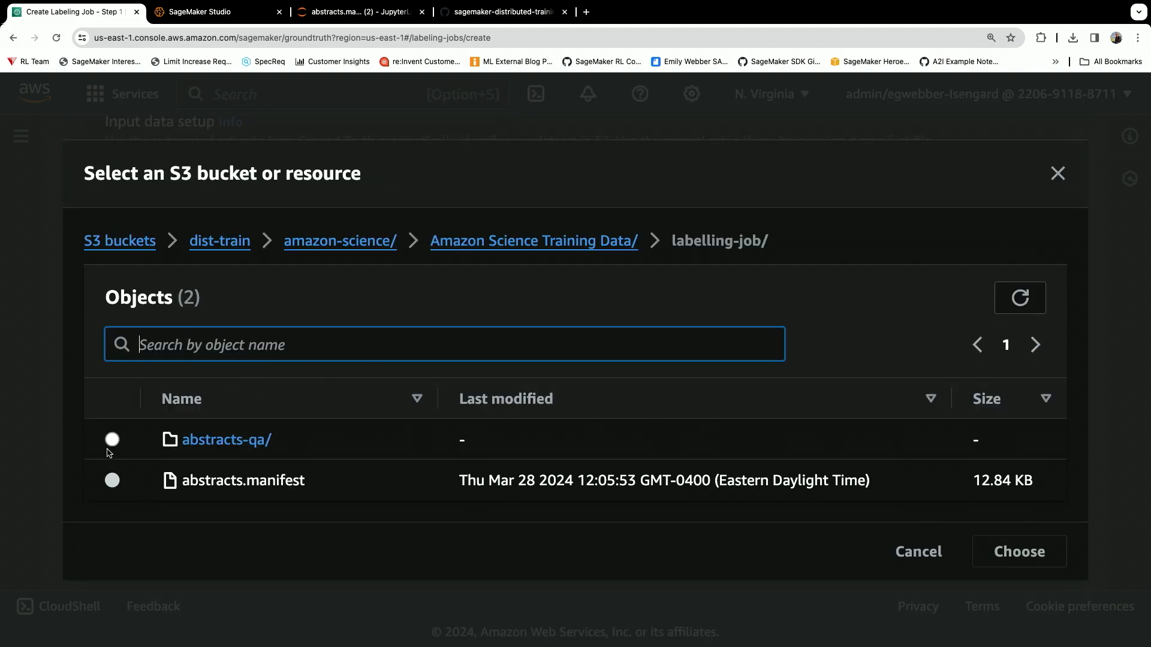
left_click(112, 441)
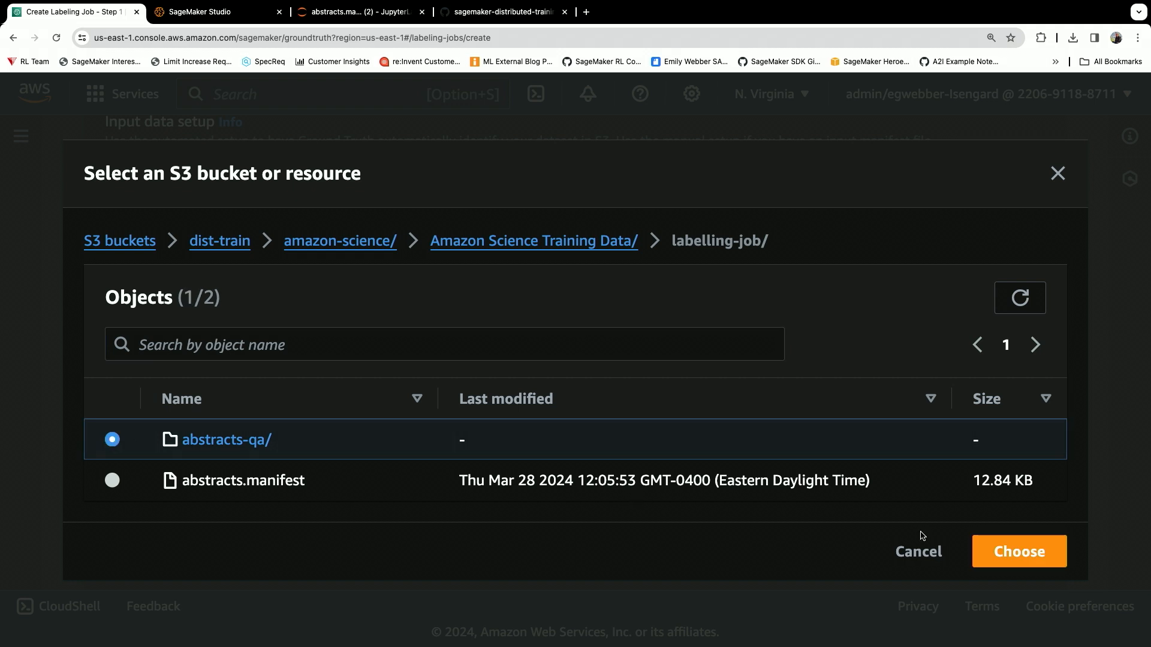
left_click(1025, 554)
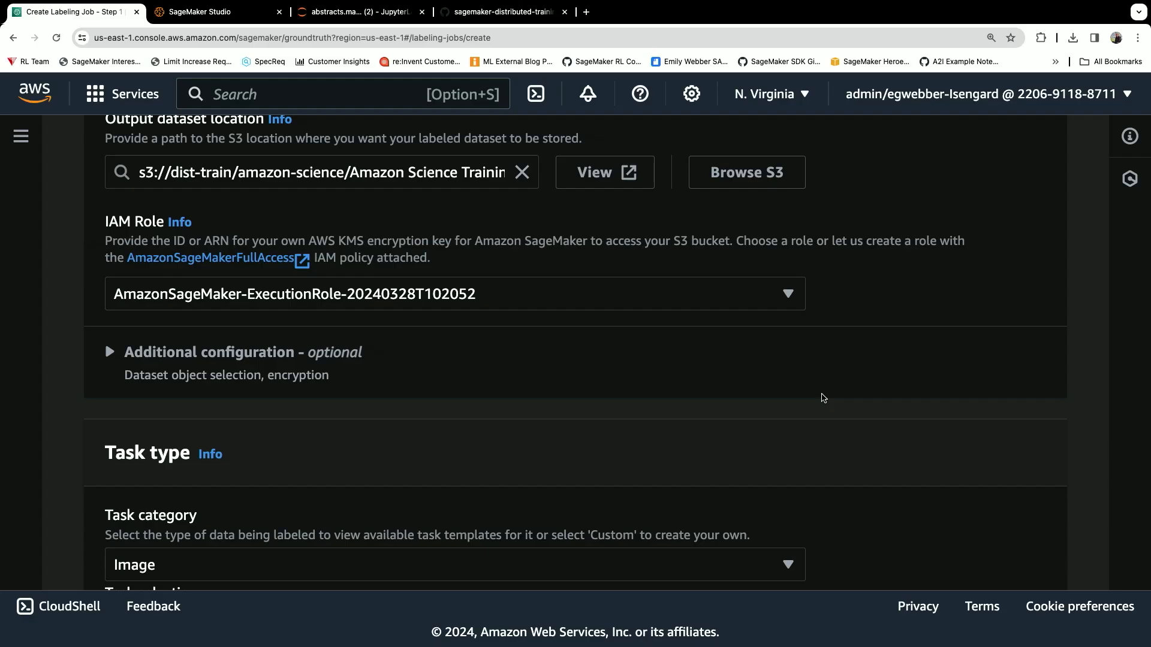
Set the task category to Generative AI and select the Question and answer task for the labeling job
scroll(823, 397, "down", 5)
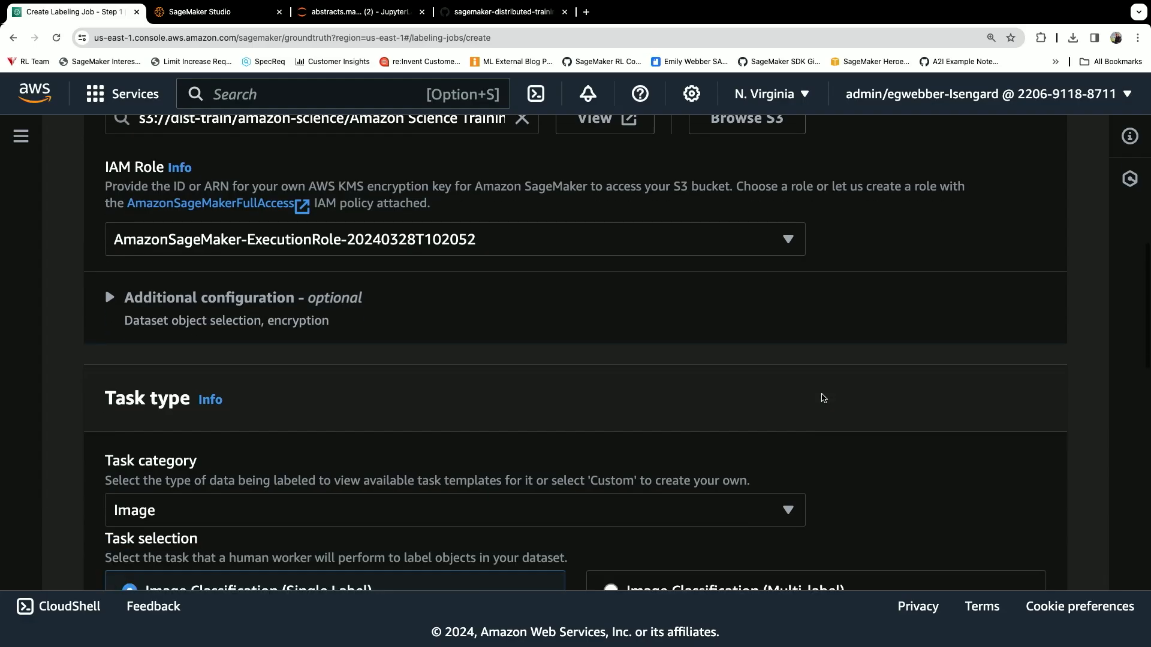
scroll(823, 396, "down", 3)
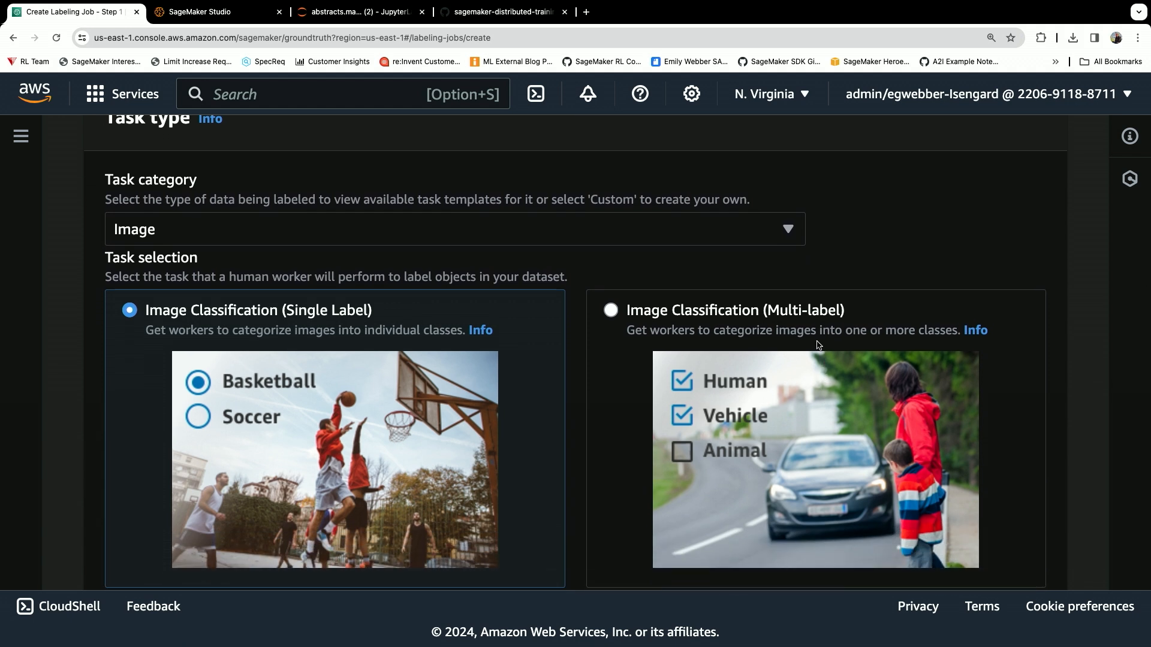
left_click(787, 232)
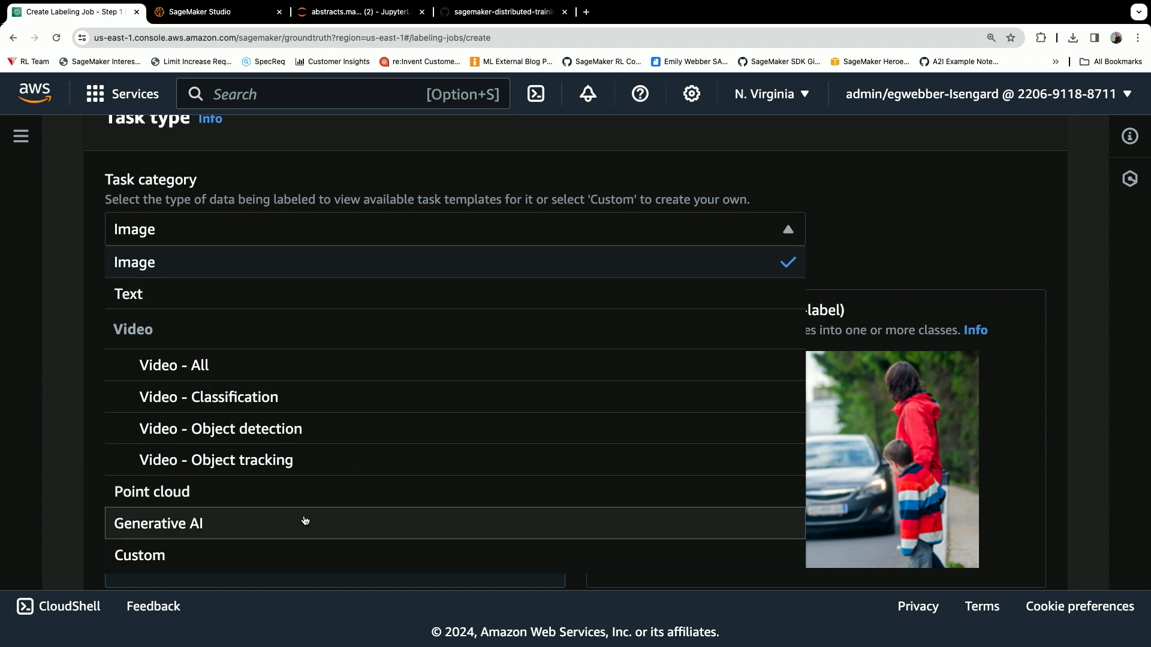
left_click(285, 532)
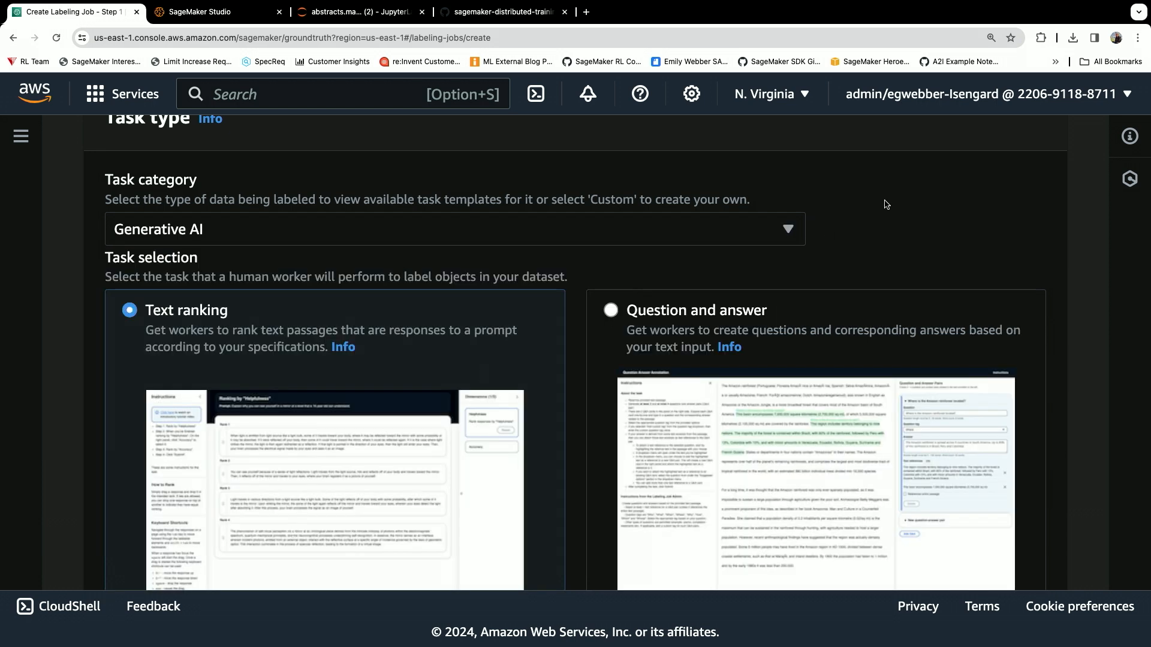
scroll(886, 202, "down", 3)
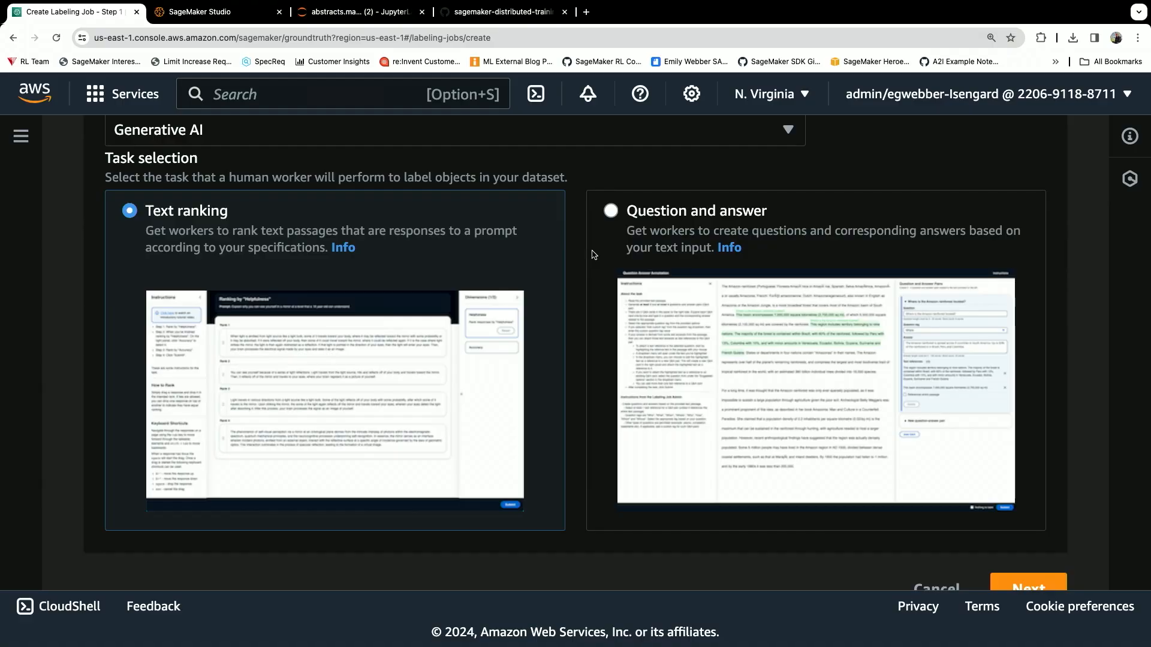
left_click(612, 213)
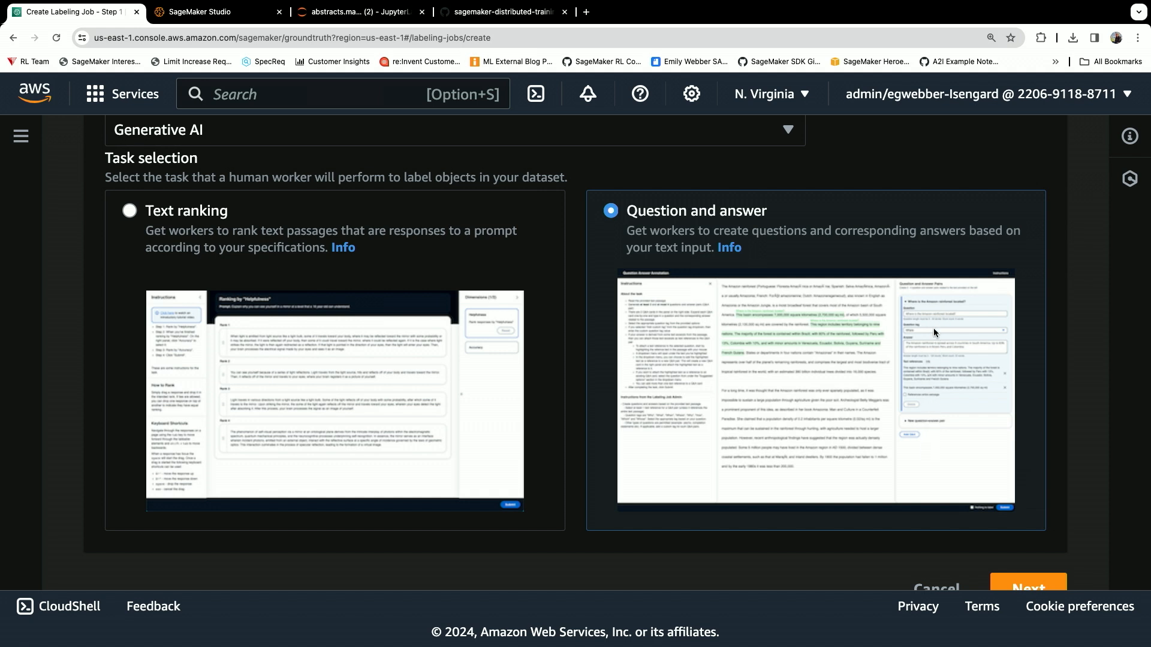
scroll(929, 416, "down", 1)
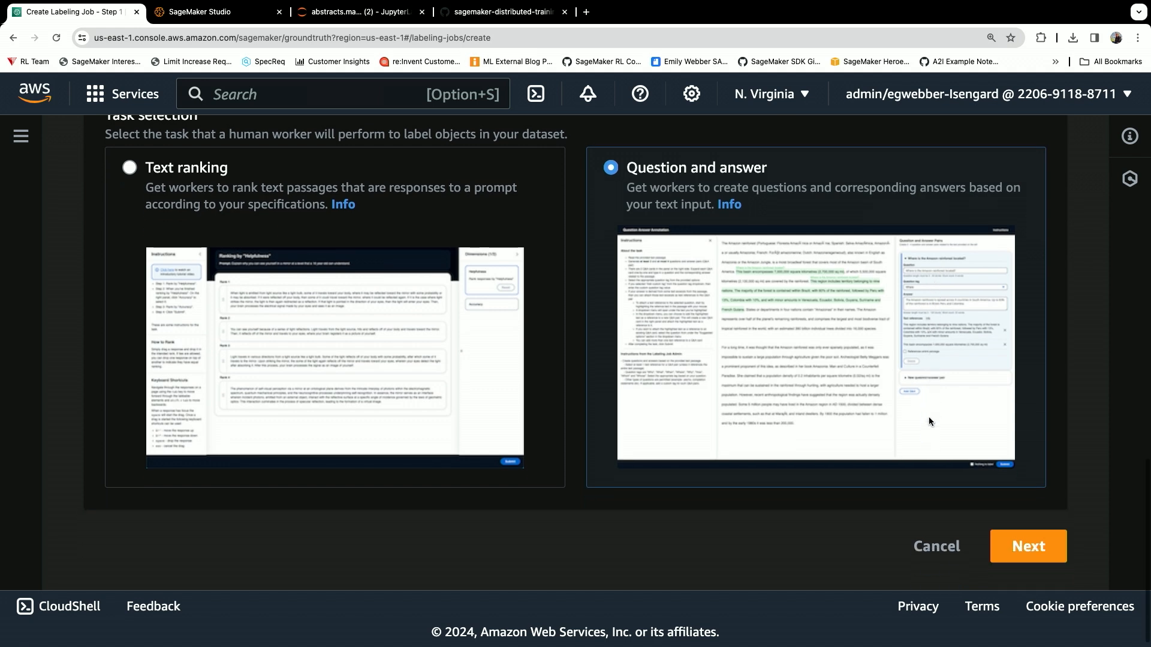
Proceed to the worker settings and assign the private team Test-NER to the labeling job
left_click(1029, 547)
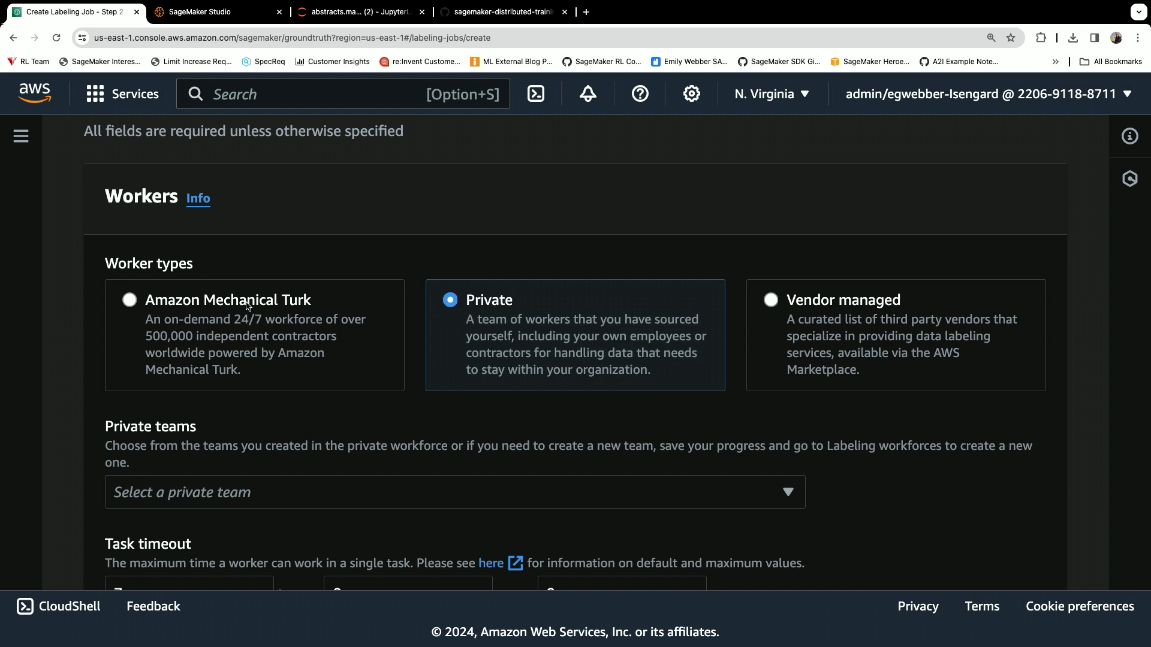
scroll(246, 306, "down", 1)
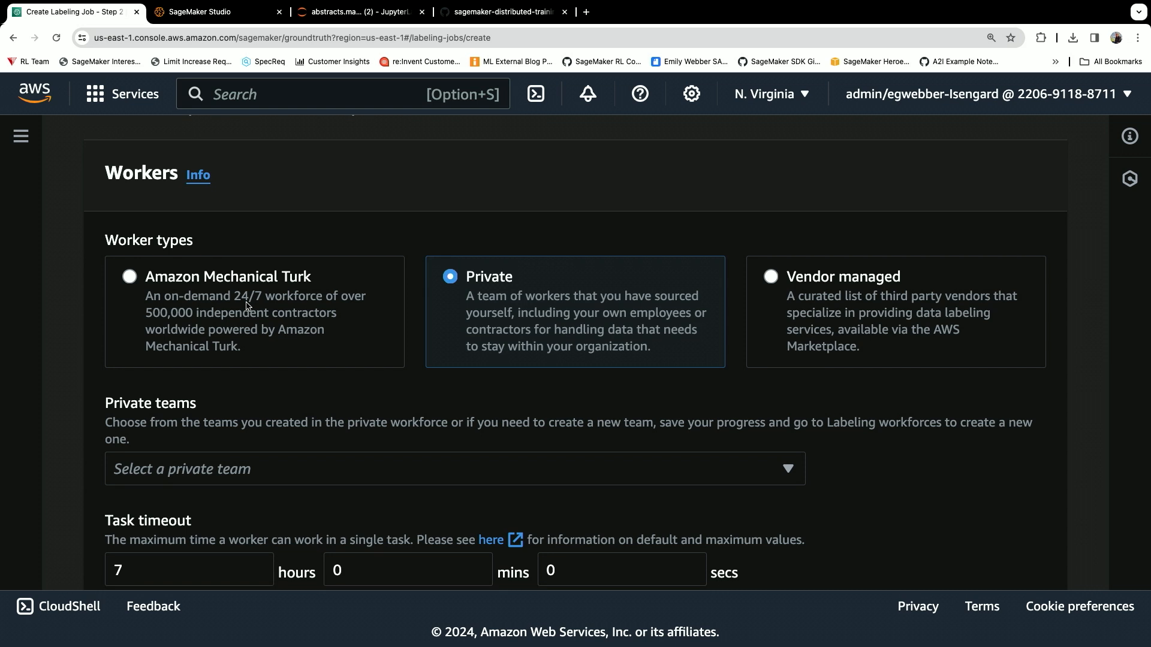
scroll(246, 306, "down", 1)
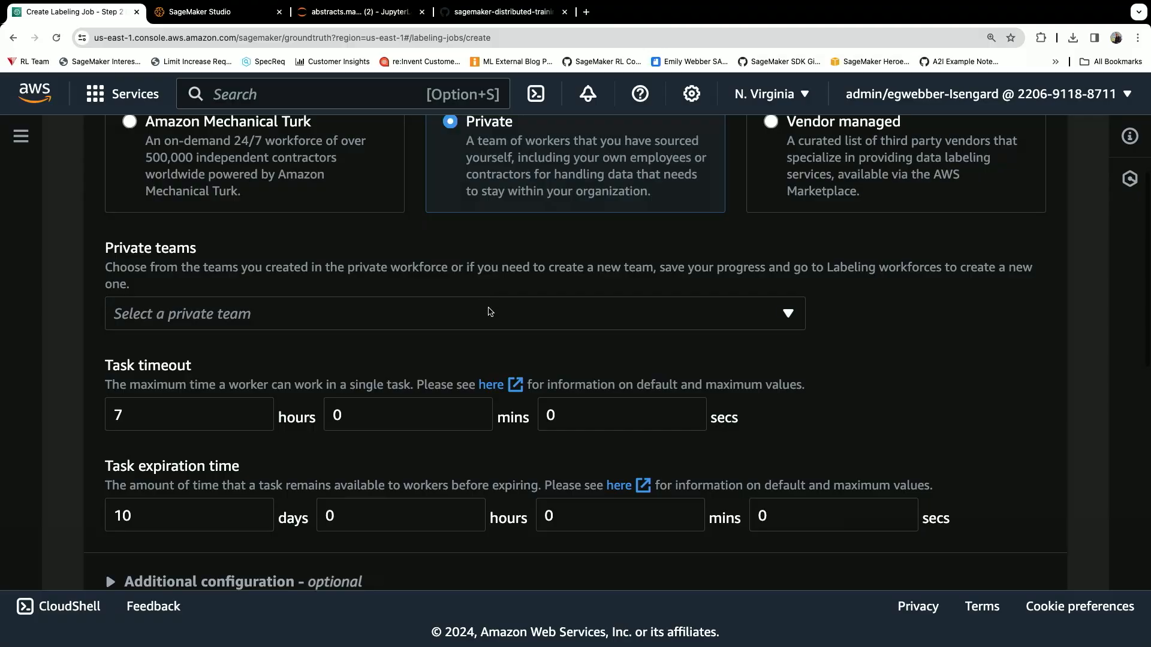
left_click(495, 324)
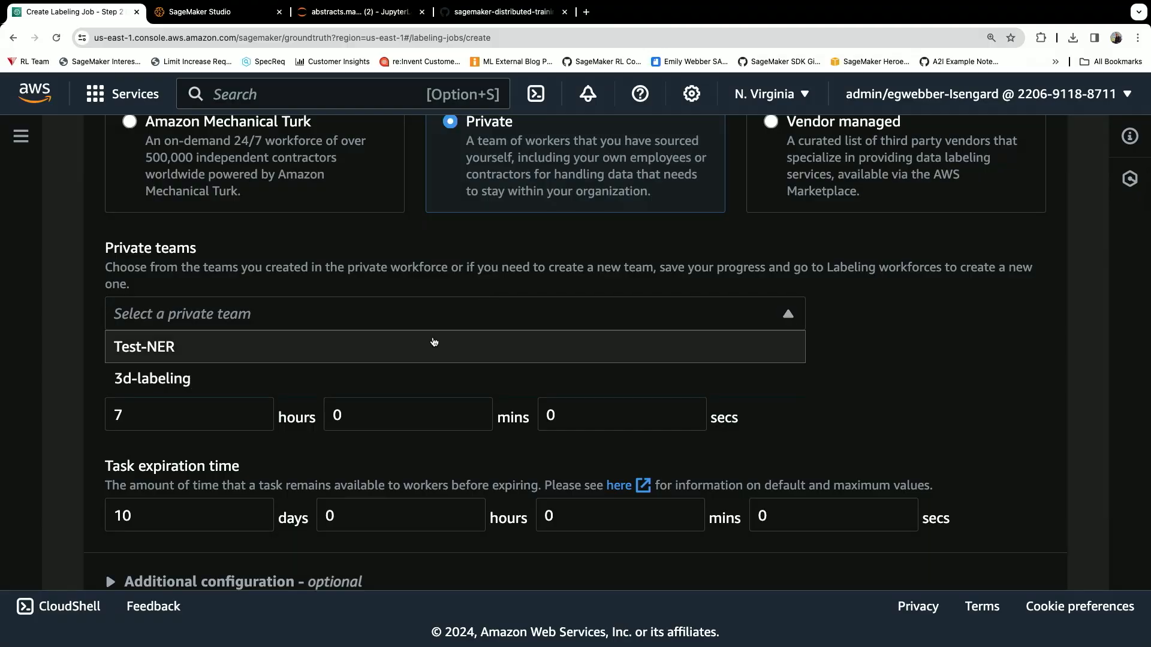
left_click(434, 347)
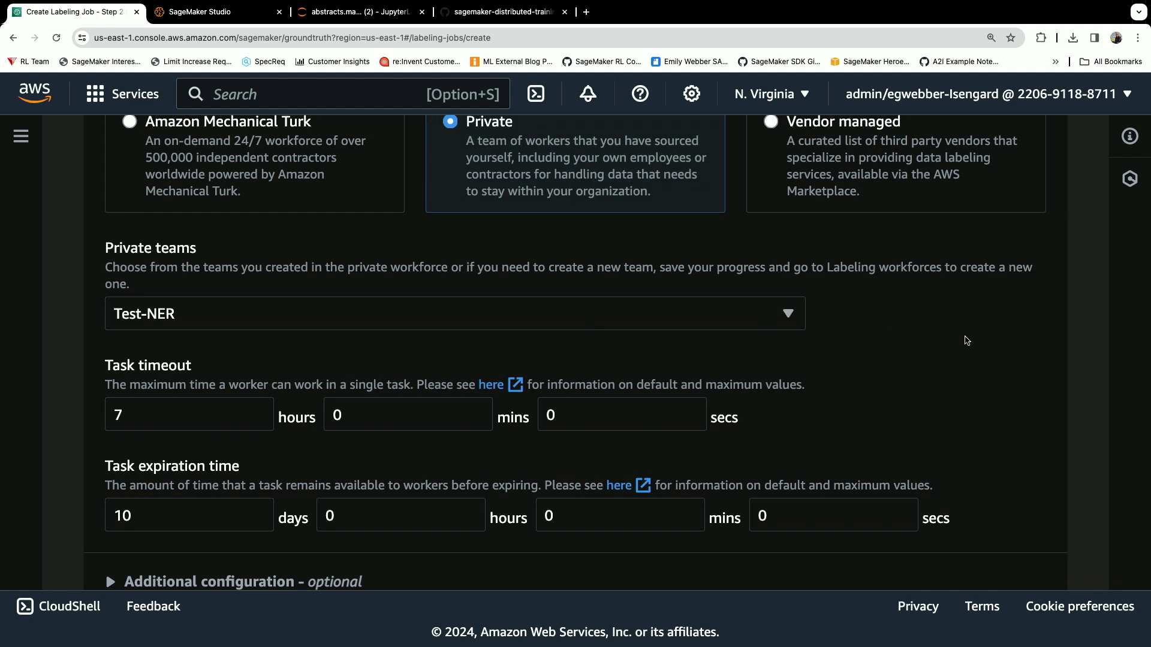
Enter labeling instructions: "This is an abstract from a recent paper on Amazon Science. Please write a question and answer pair based on the text you see here."
scroll(966, 340, "down", 6)
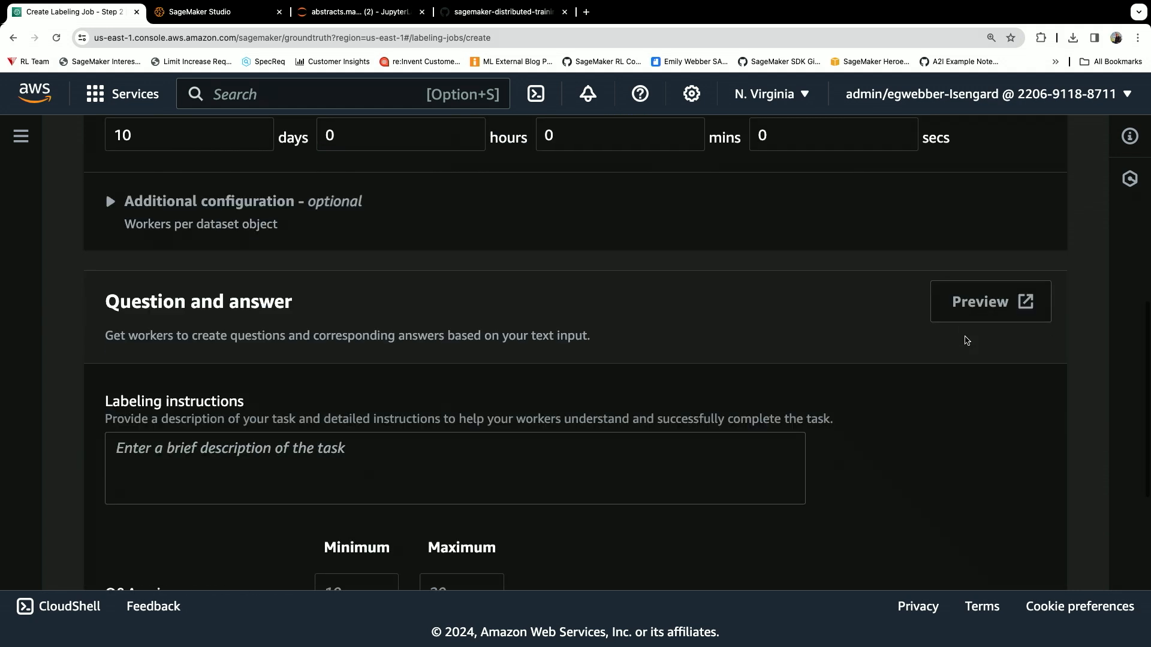
scroll(966, 340, "down", 1)
left_click(684, 396)
type("Wri")
key("BackSpace")
key("BackSpace")
key("BackSpace")
type("This is an abstract from a rec")
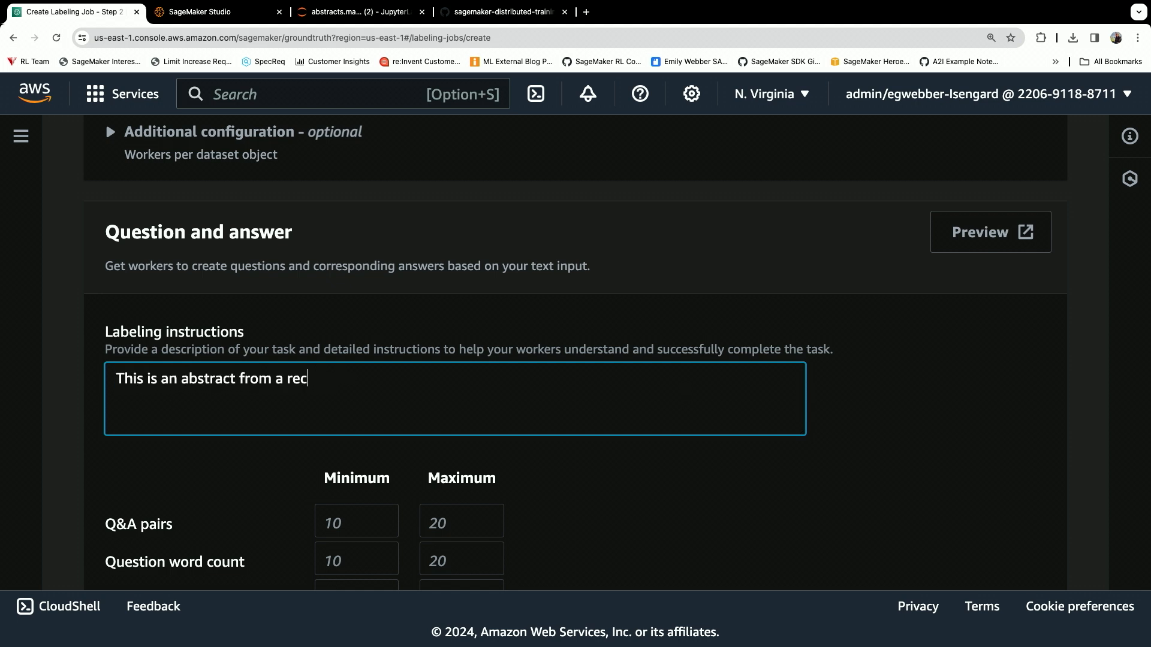
type("ent paper on Amazon ")
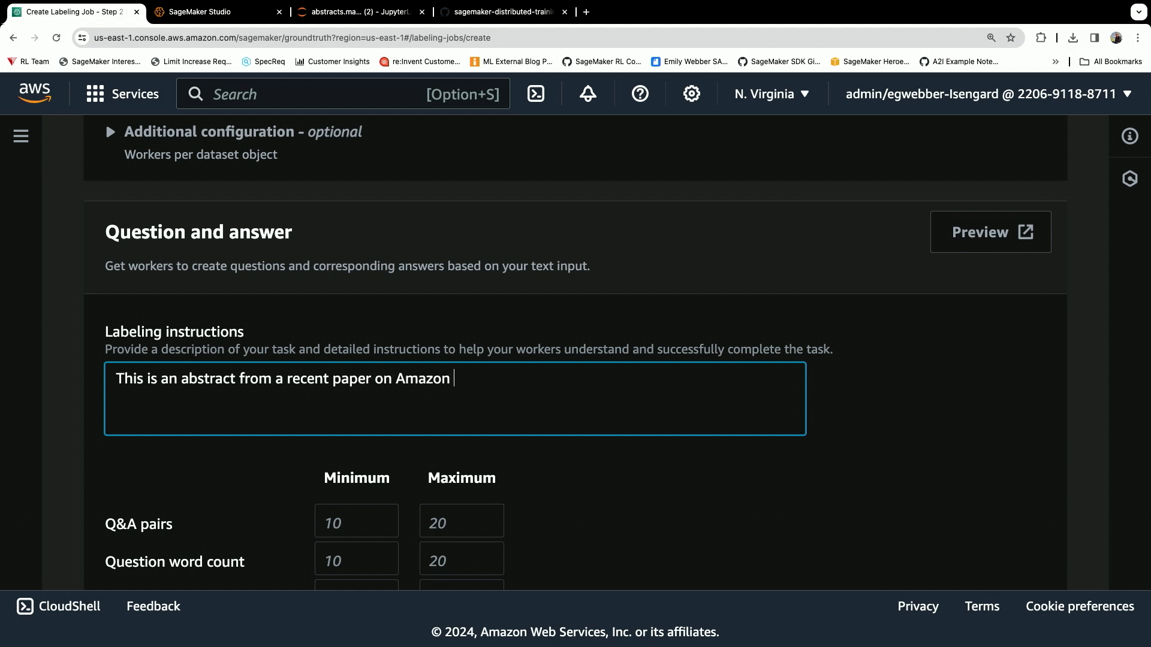
type("Science. Please ")
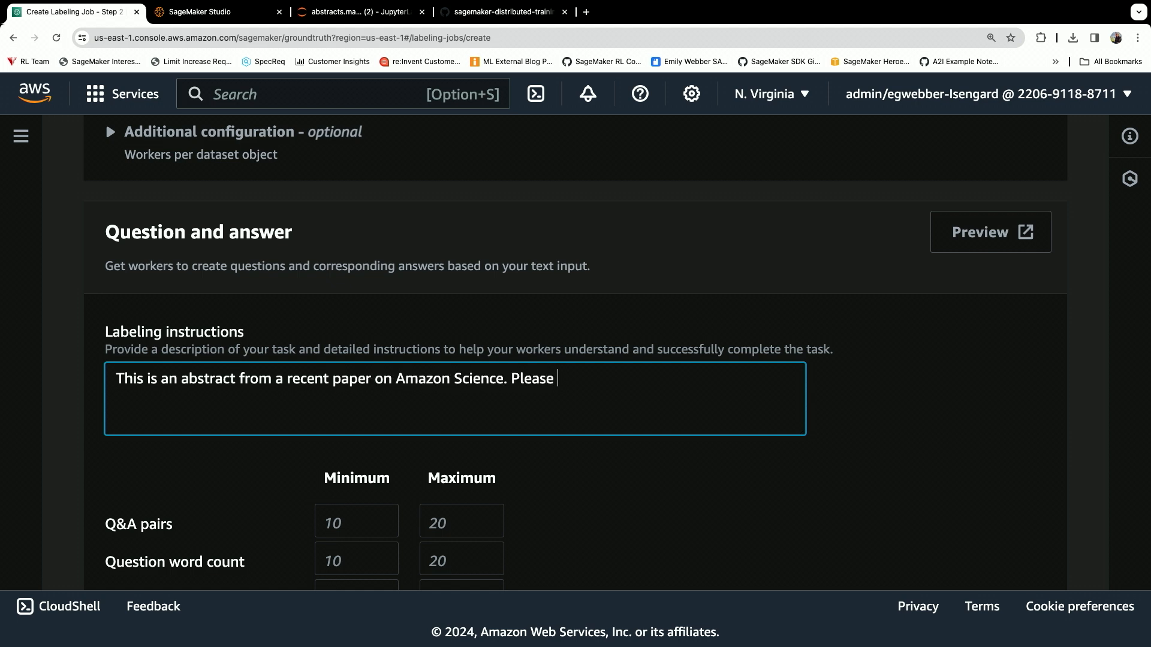
type("write a questio")
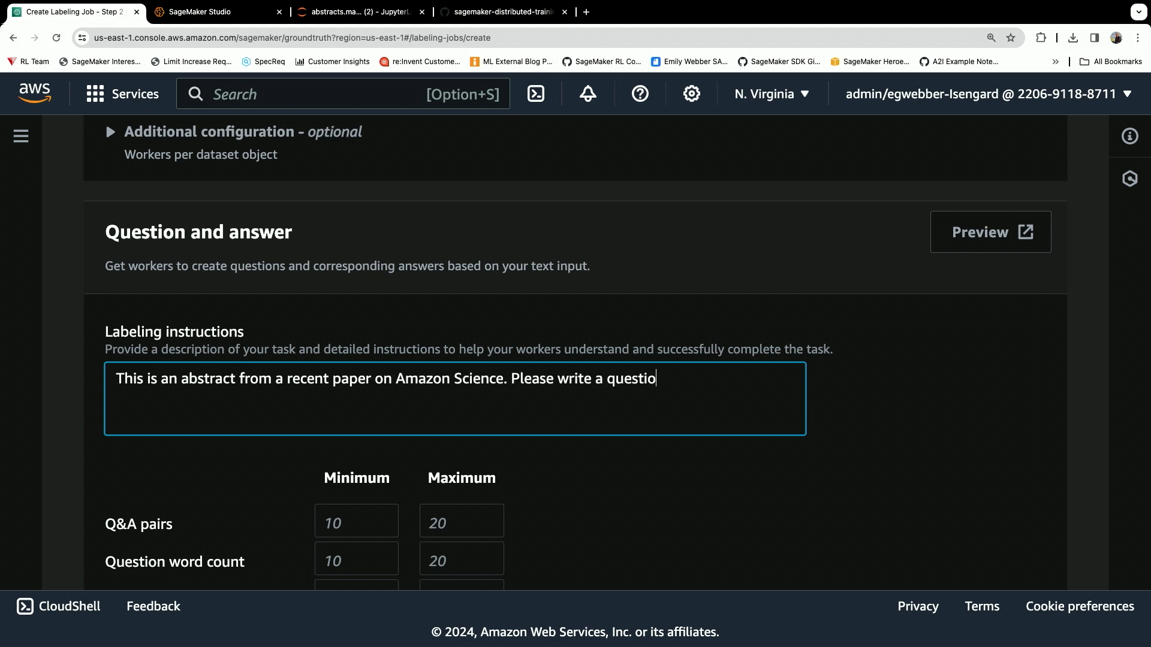
type("n and answer pair b")
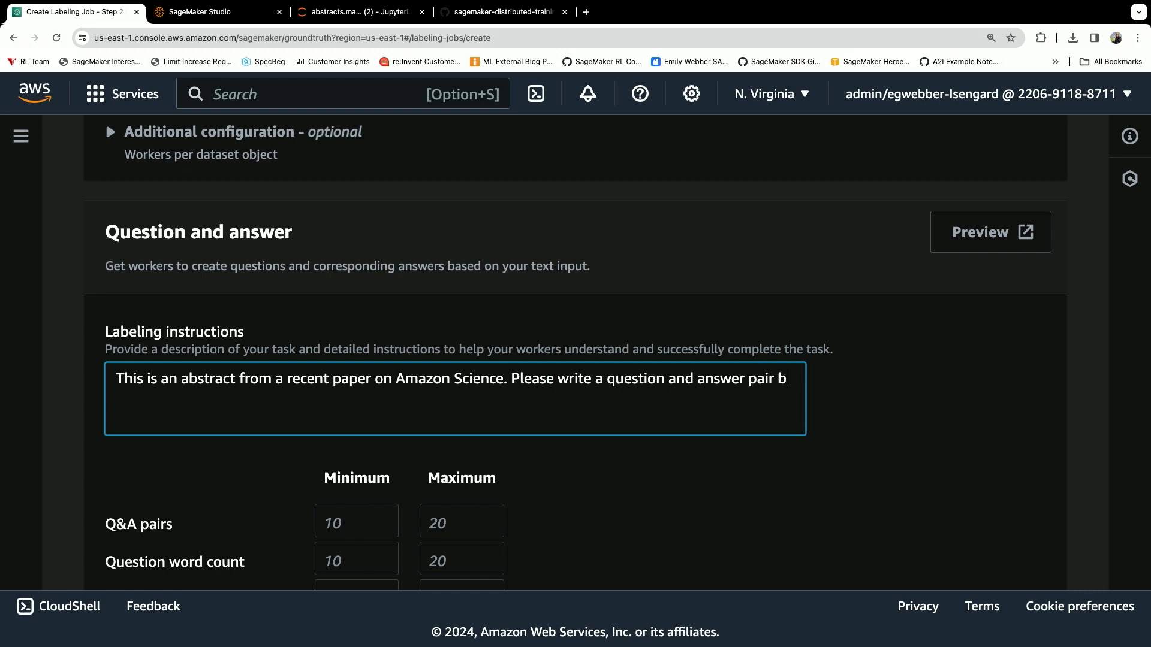
type("ased on the text you see here.")
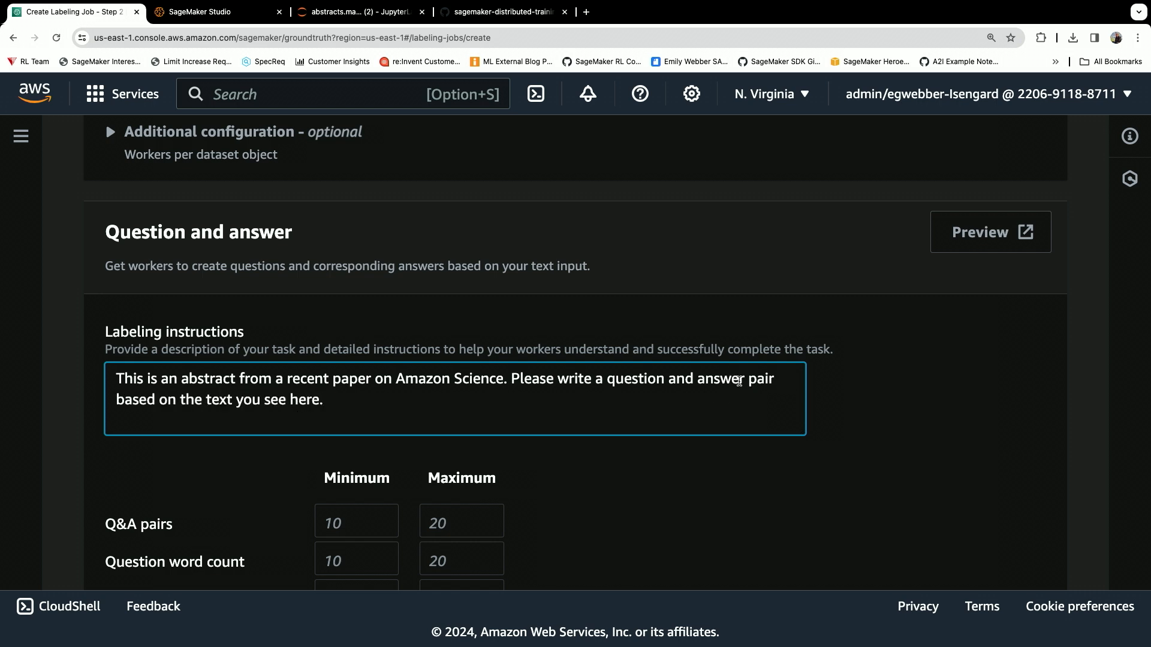
Preview the question and answer task as workers see it, and close the preview
scroll(937, 324, "down", 6)
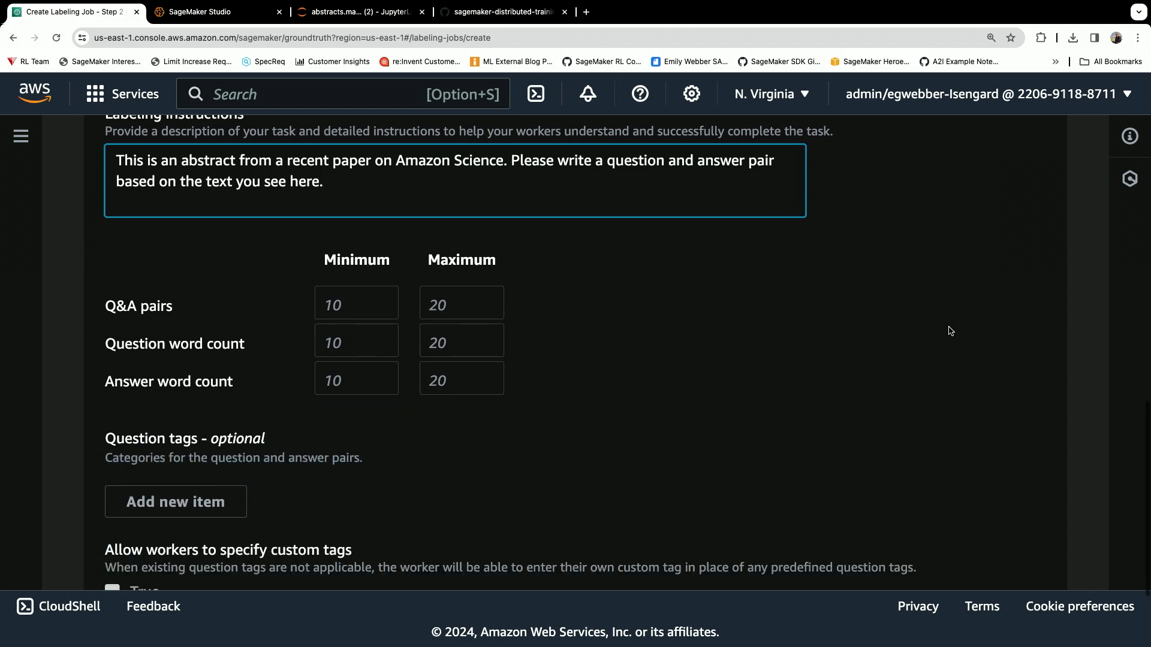
scroll(949, 331, "up", 6)
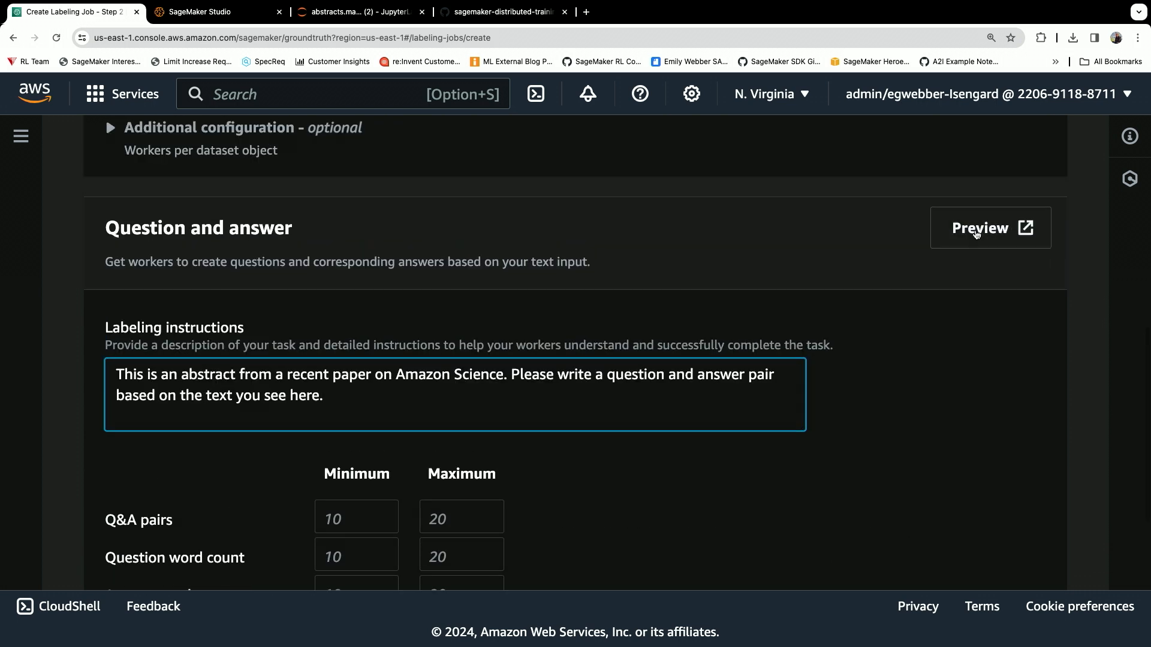
left_click(977, 234)
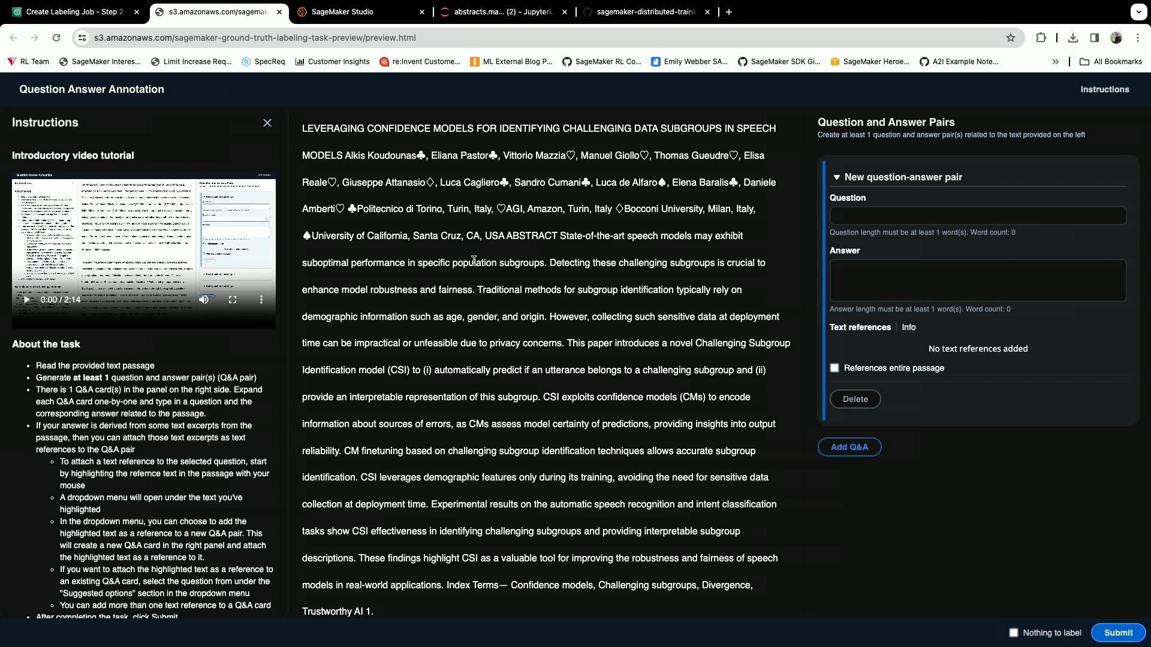
scroll(474, 260, "down", 1)
scroll(474, 261, "up", 1)
left_click(279, 12)
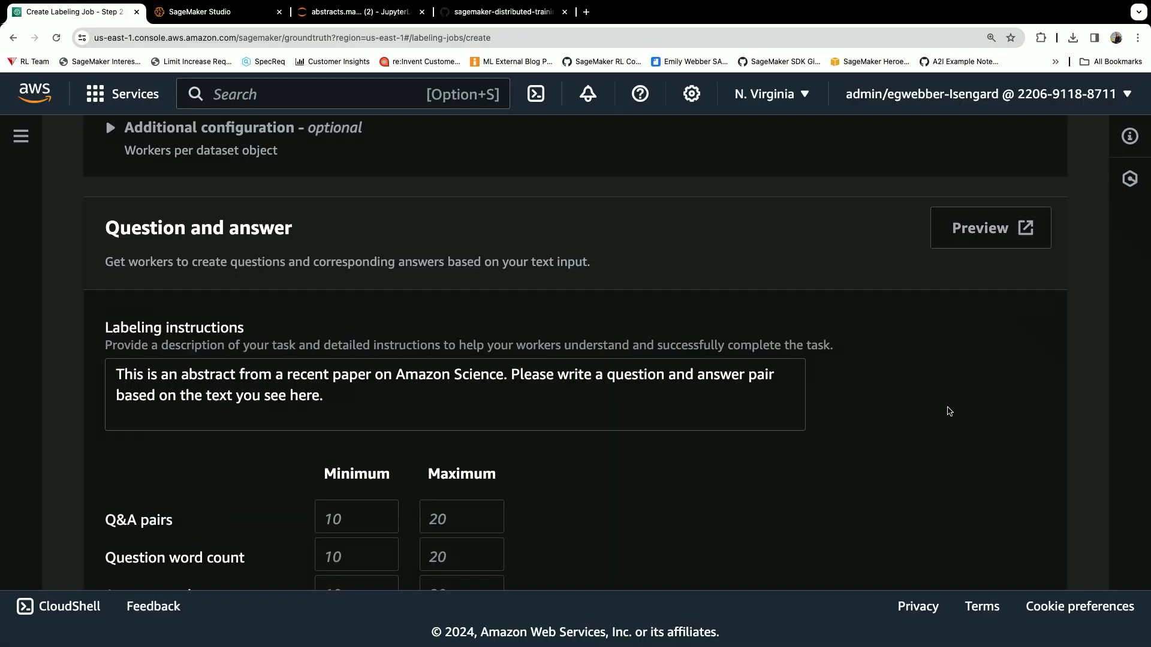
Create the labeling job, leaving the Q&A pair limits, word counts and question tags unset
scroll(945, 410, "down", 6)
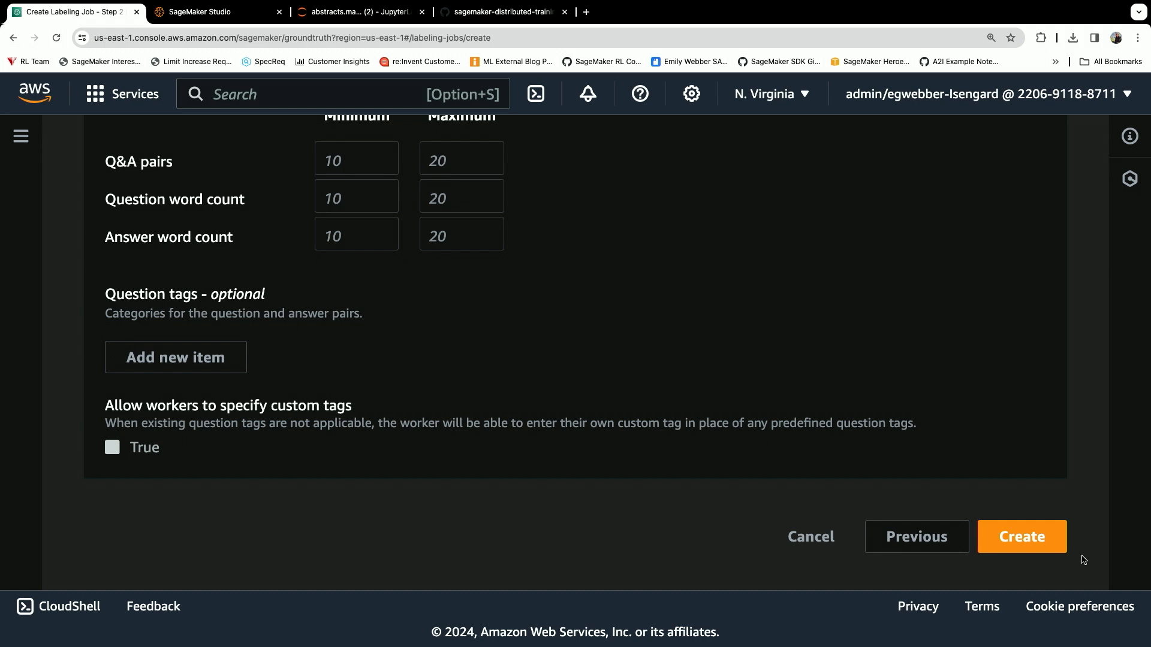
left_click(1039, 542)
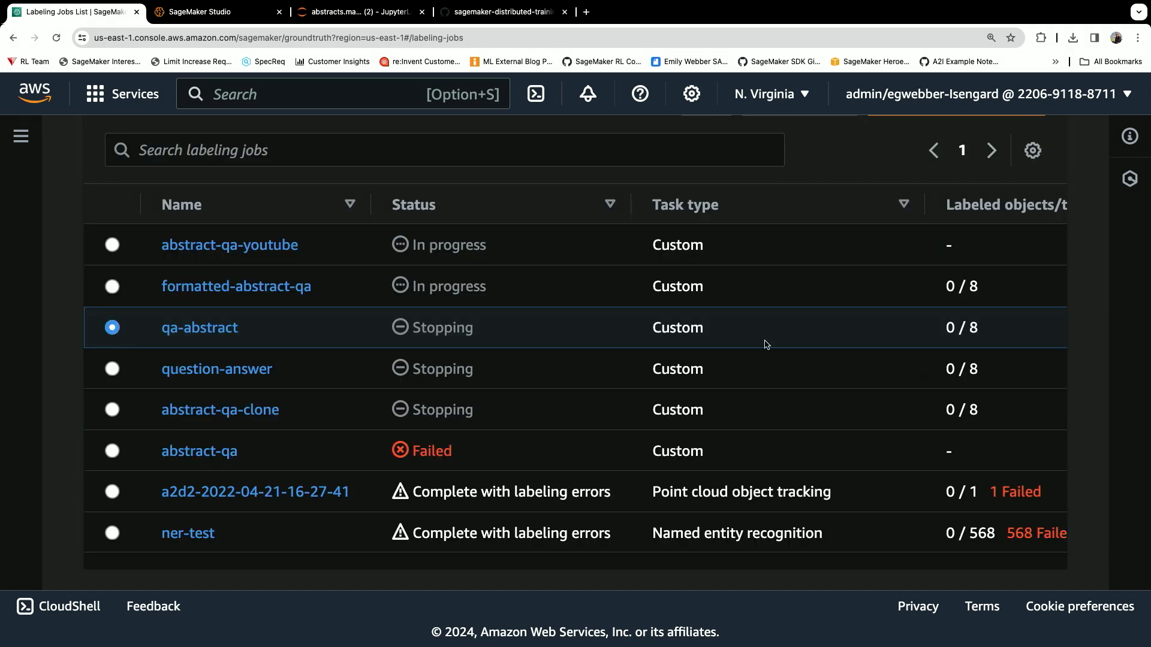
Open the details of the formatted-abstract-qa labeling job and review its summary and labeled dataset objects
scroll(766, 345, "up", 1)
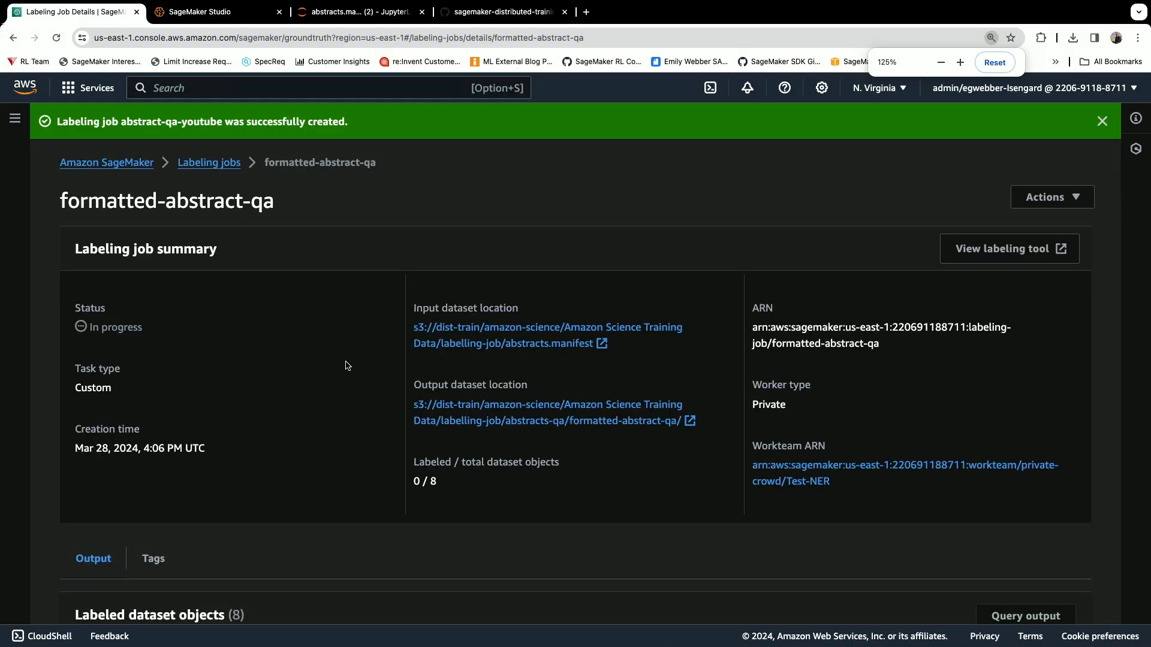
scroll(350, 352, "down", 1)
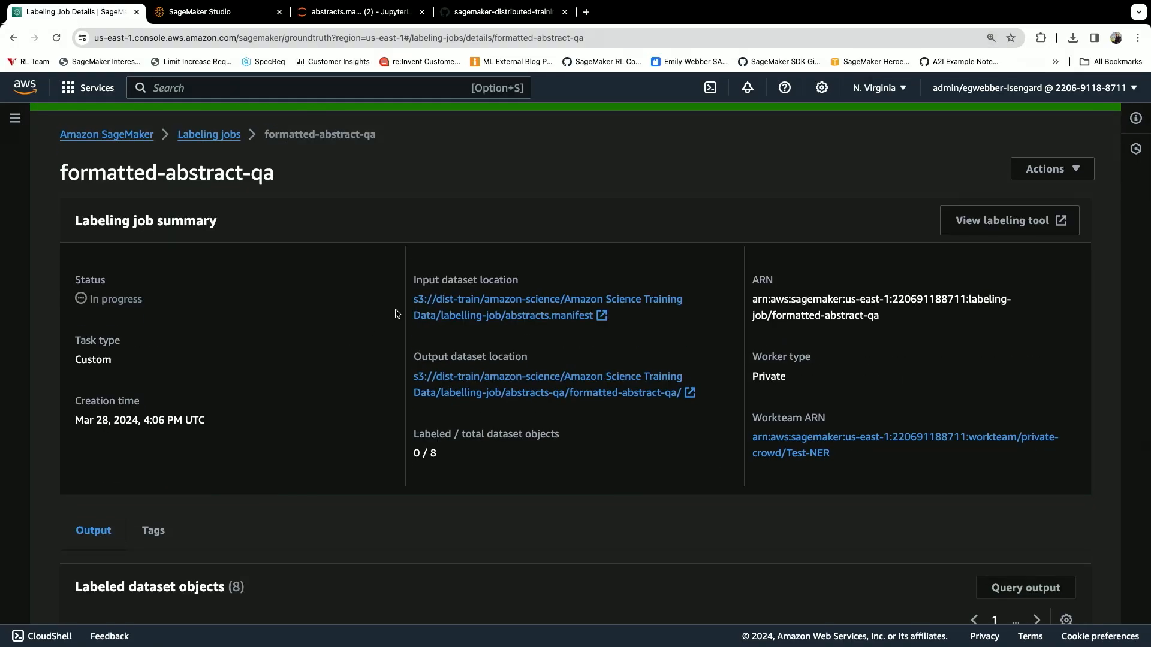
scroll(394, 378, "down", 5)
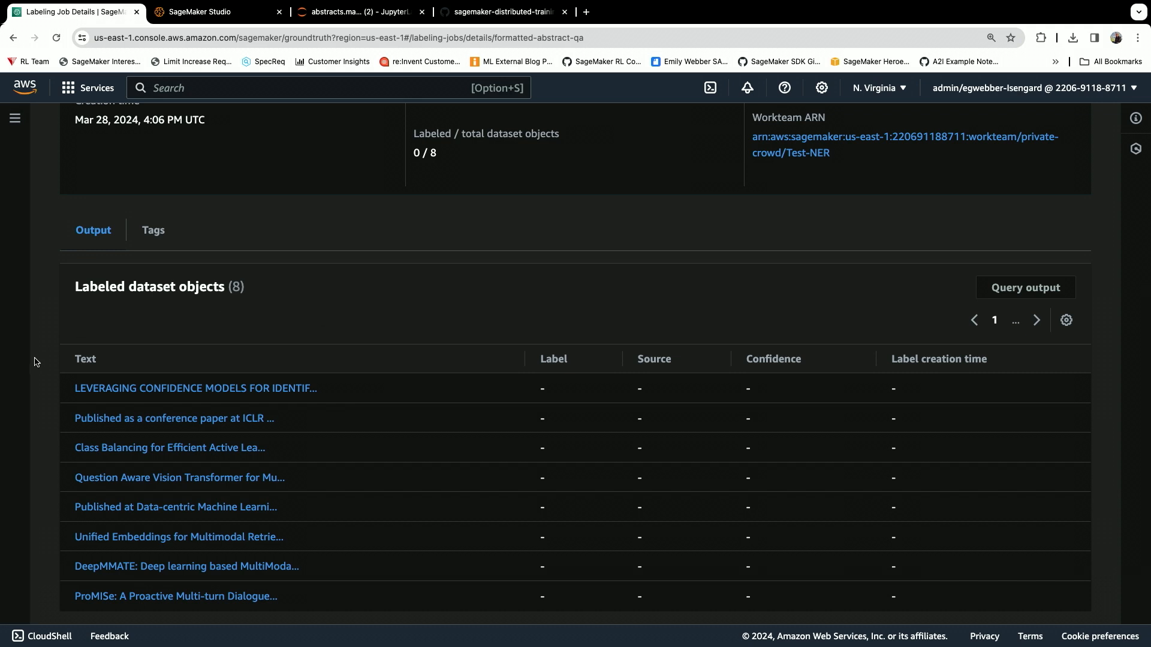
scroll(37, 362, "down", 1)
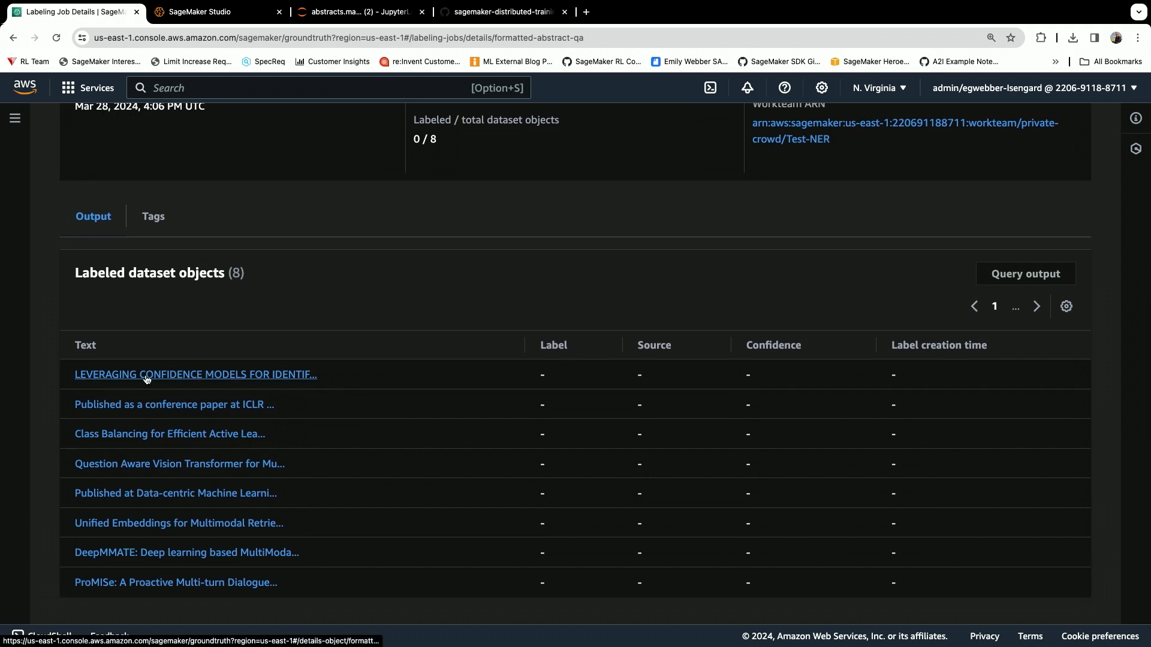
Examine the source text of the "LEVERAGING CONFIDENCE MODELS FOR IDENTIF..." dataset object and return to the formatted-abstract-qa job summary
left_click(261, 374)
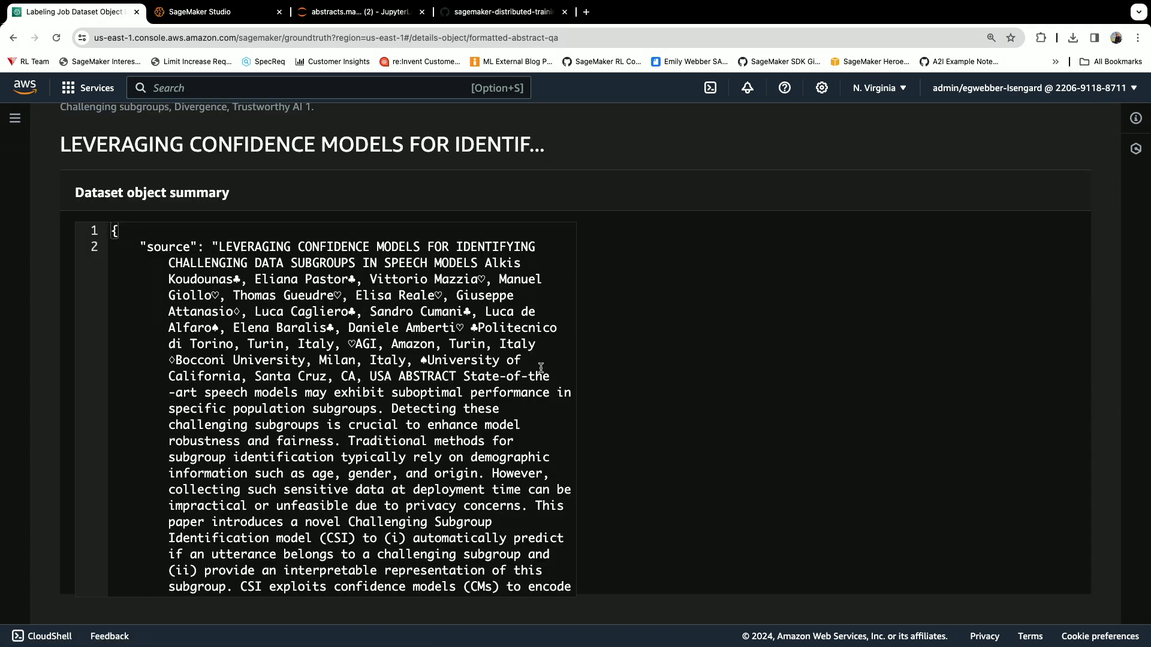
scroll(541, 368, "down", 5)
scroll(541, 368, "up", 6)
scroll(398, 141, "up", 3)
scroll(199, 191, "up", 2)
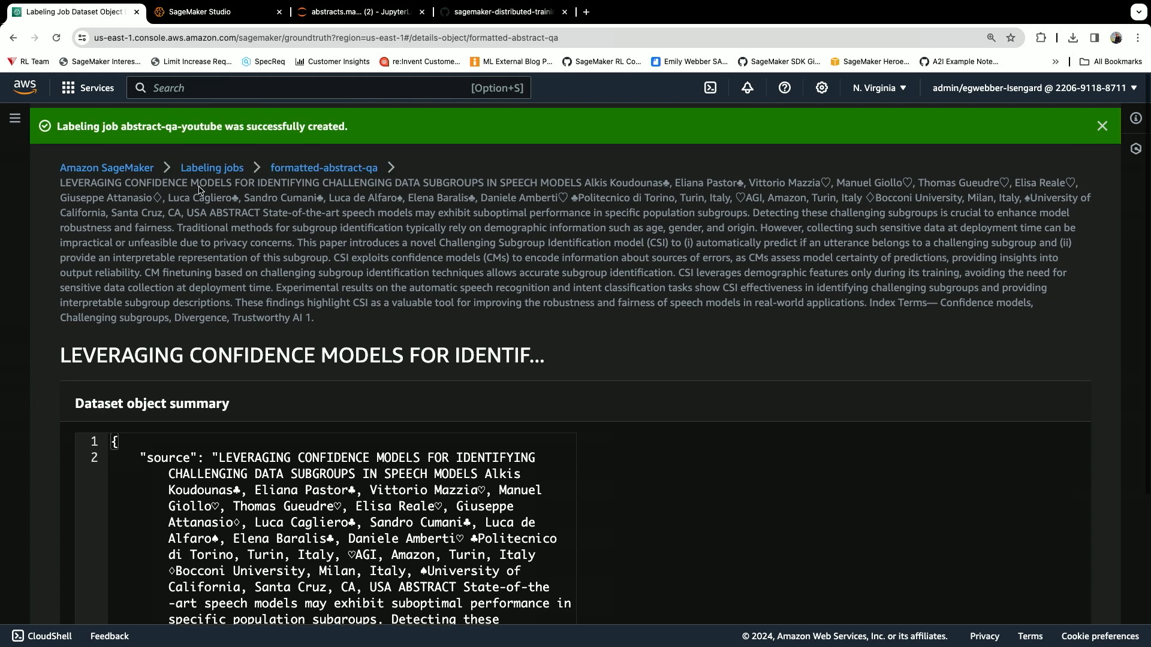
left_click(12, 38)
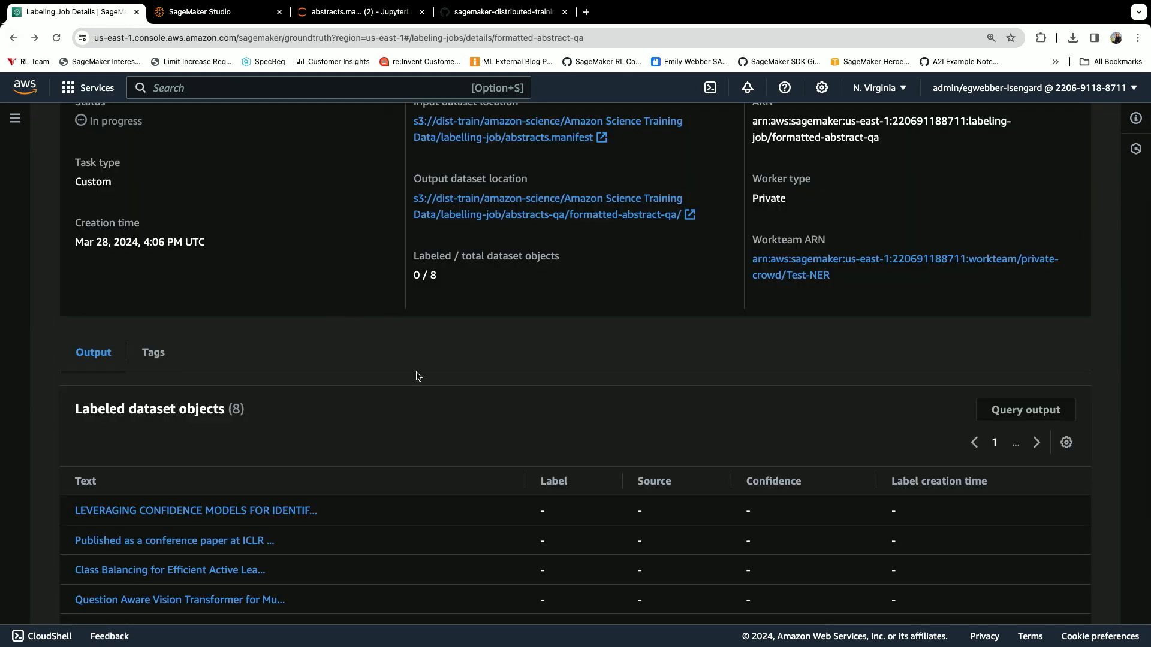
scroll(418, 376, "down", 3)
scroll(416, 376, "up", 6)
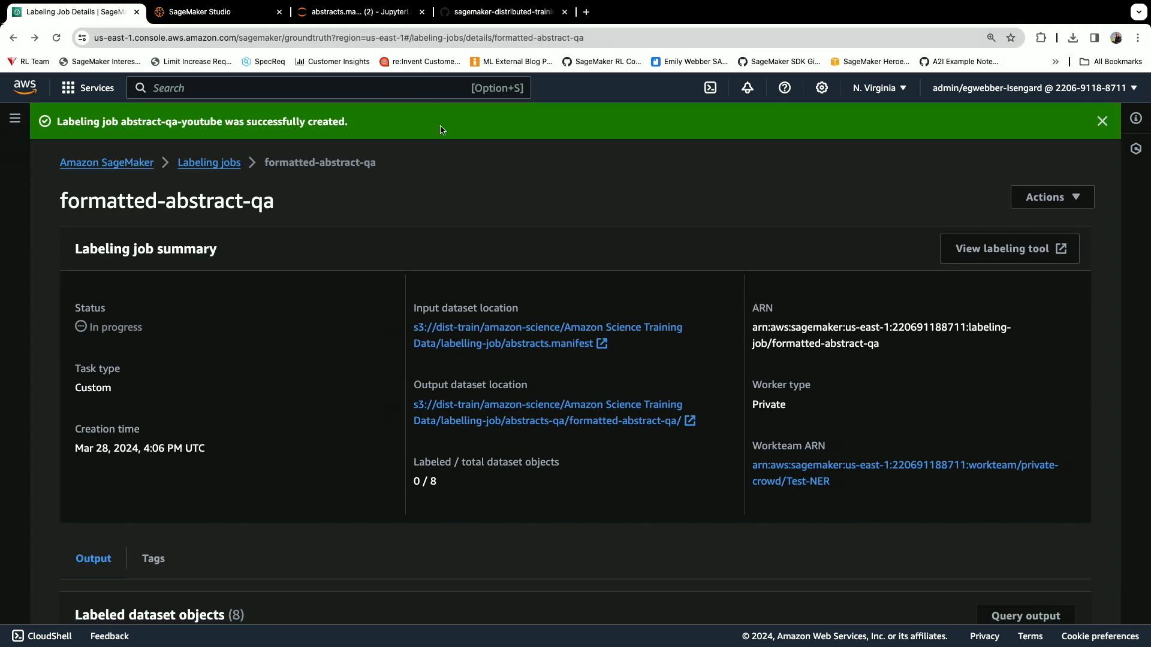
Take the console window out of full screen, switch to the Firefox window with the Question Answer Annotation task, and show that full screen
mouse_move(25, 13)
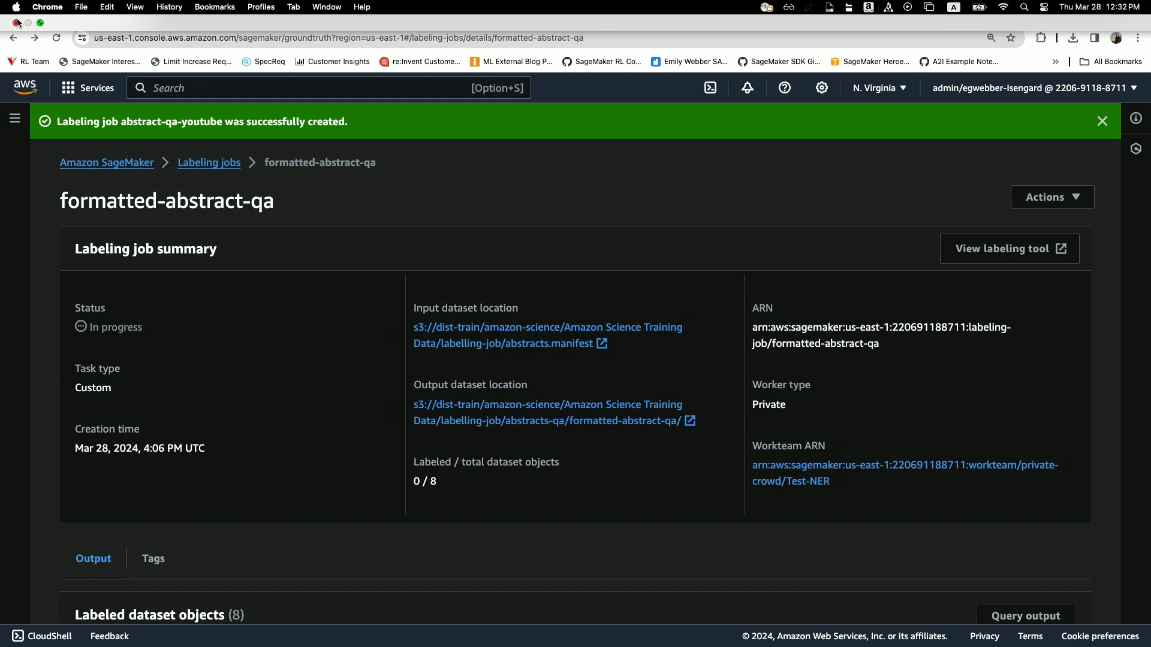
left_click(41, 23)
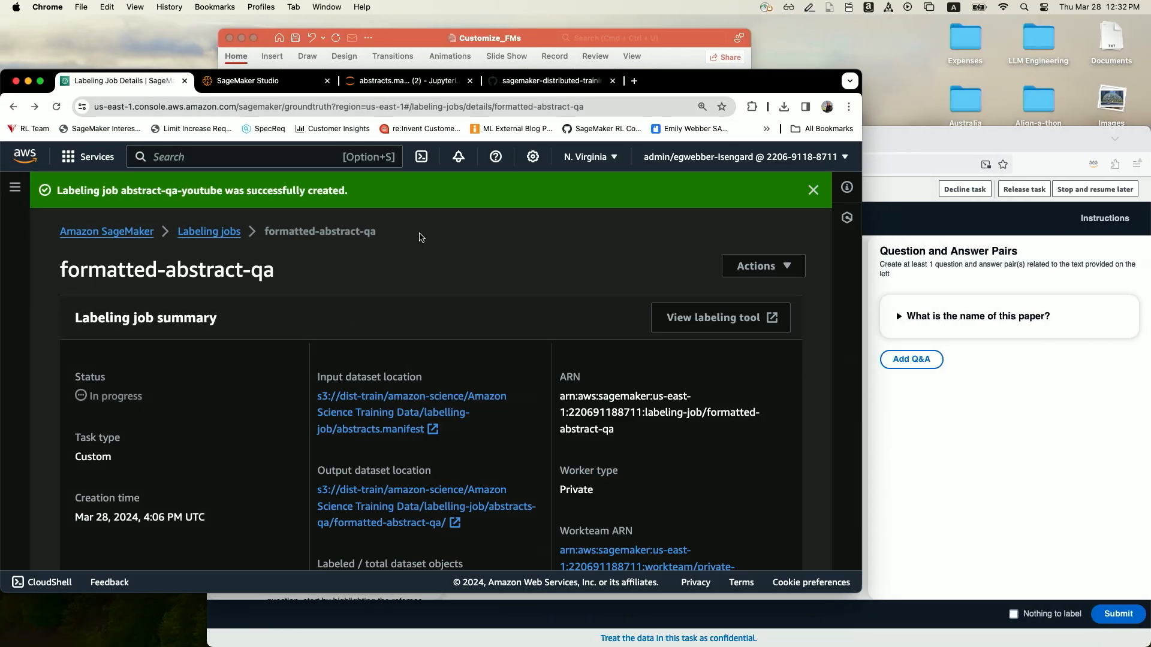
left_click(974, 474)
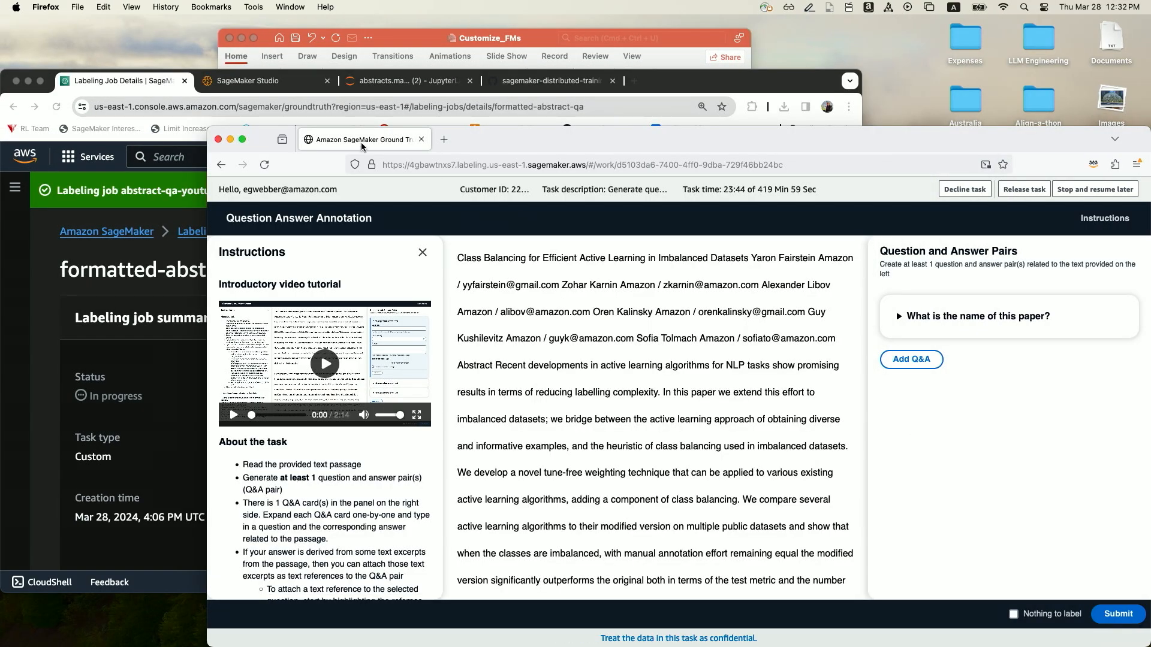
left_click(244, 141)
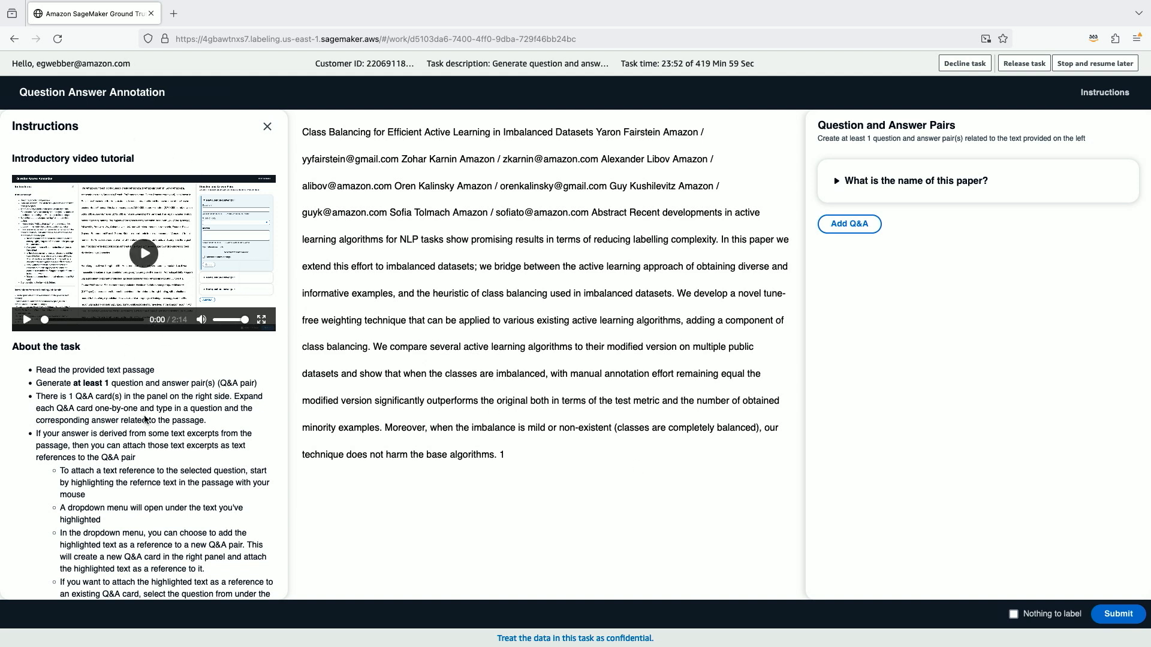
Read the annotation task's instructions down to those from the labeling job admin, and hide the instructions
scroll(145, 417, "down", 2)
scroll(144, 416, "down", 2)
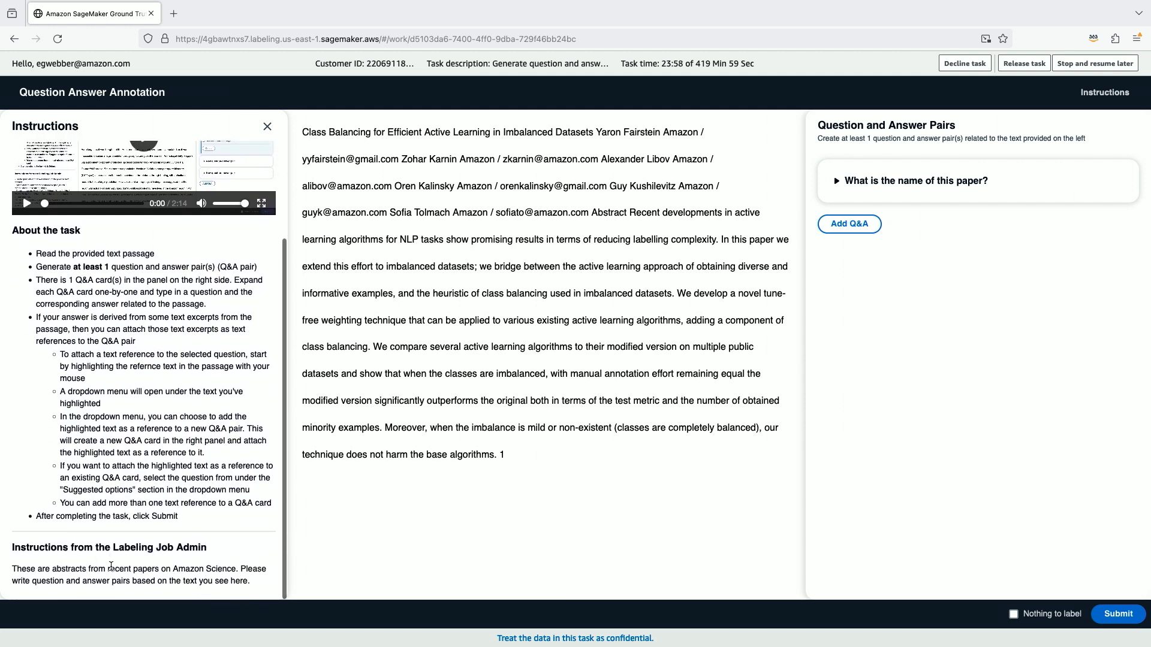
scroll(146, 467, "up", 5)
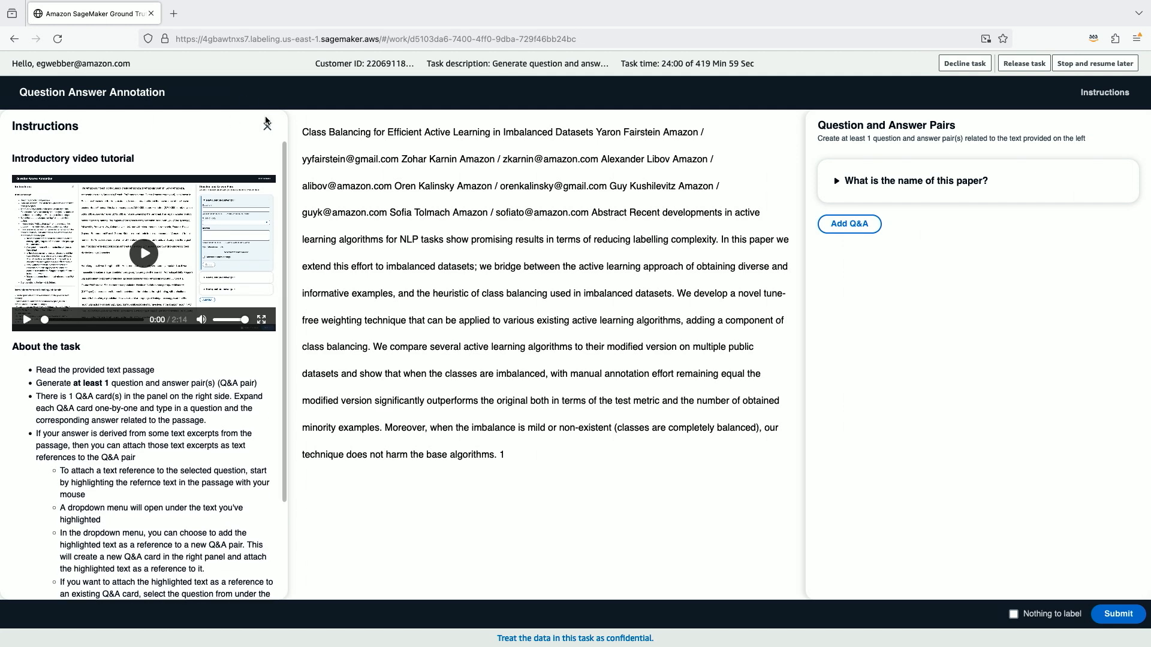
left_click(266, 126)
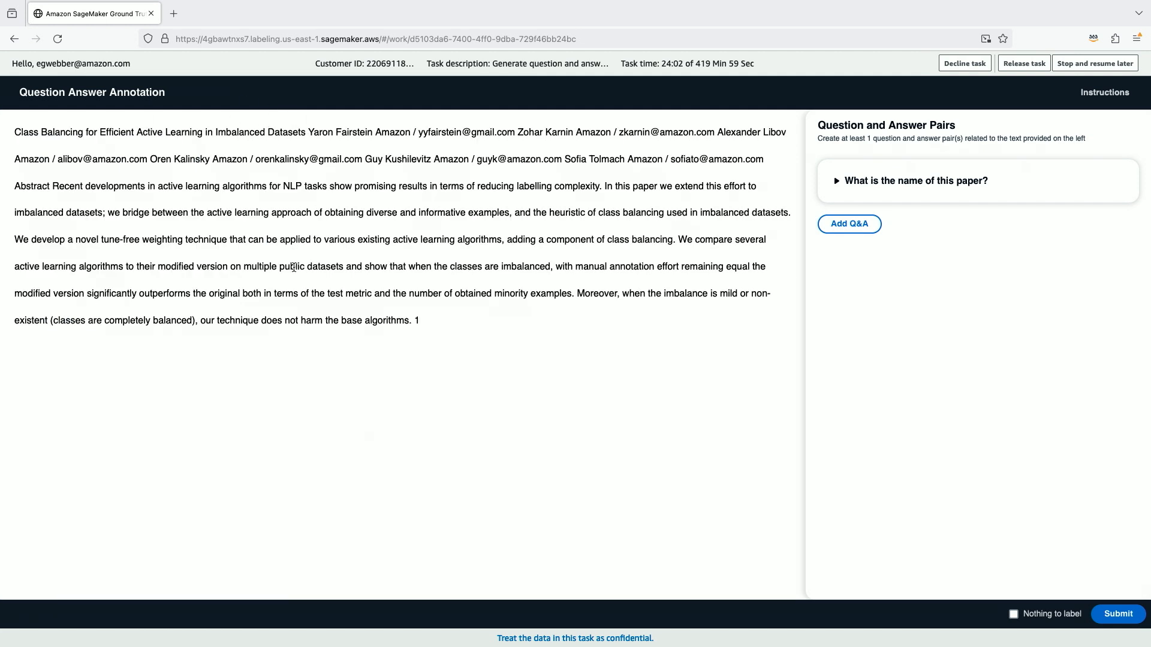
Expand the "What is the name of this paper?" pair to view its question, answer and text reference
key("ctrl+plus")
key("ctrl+plus")
key("ctrl+plus")
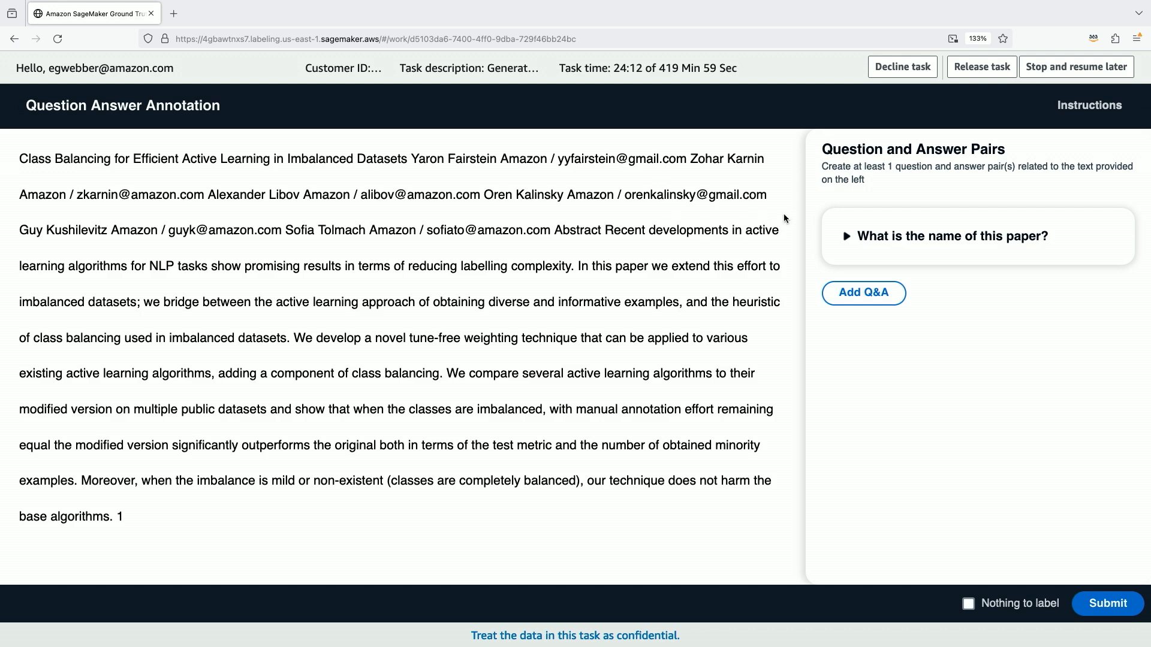
left_click(846, 241)
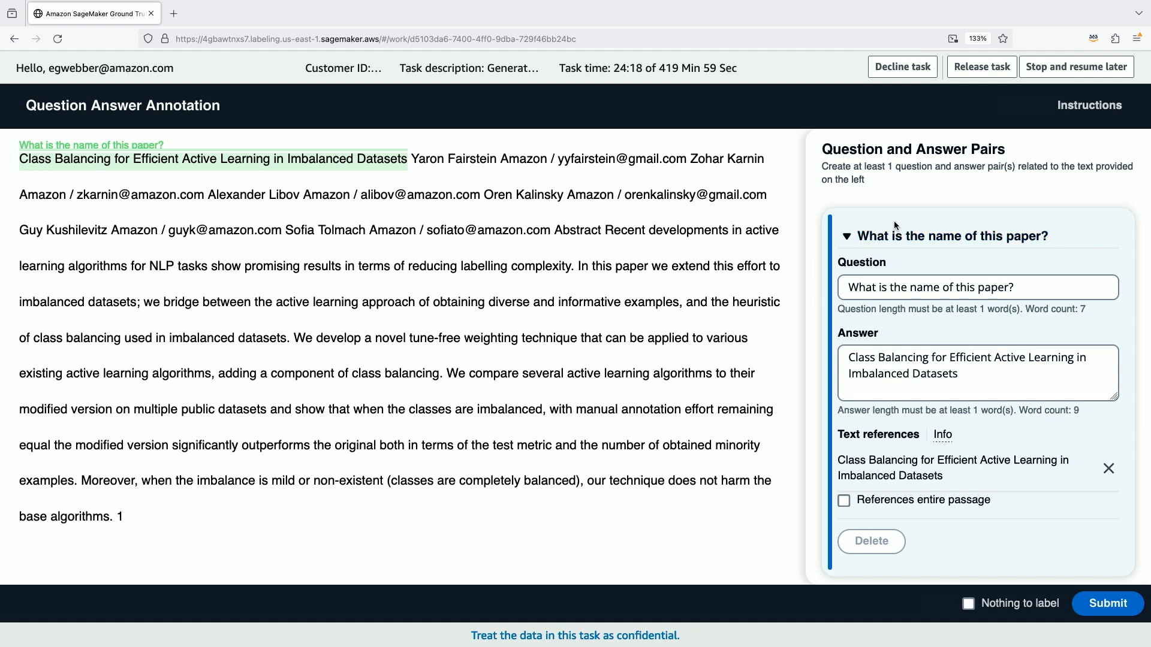
Collapse the "What is the name of this paper?" pair and add a new pair with the question "Who are the authors of this paper?"
left_click(846, 238)
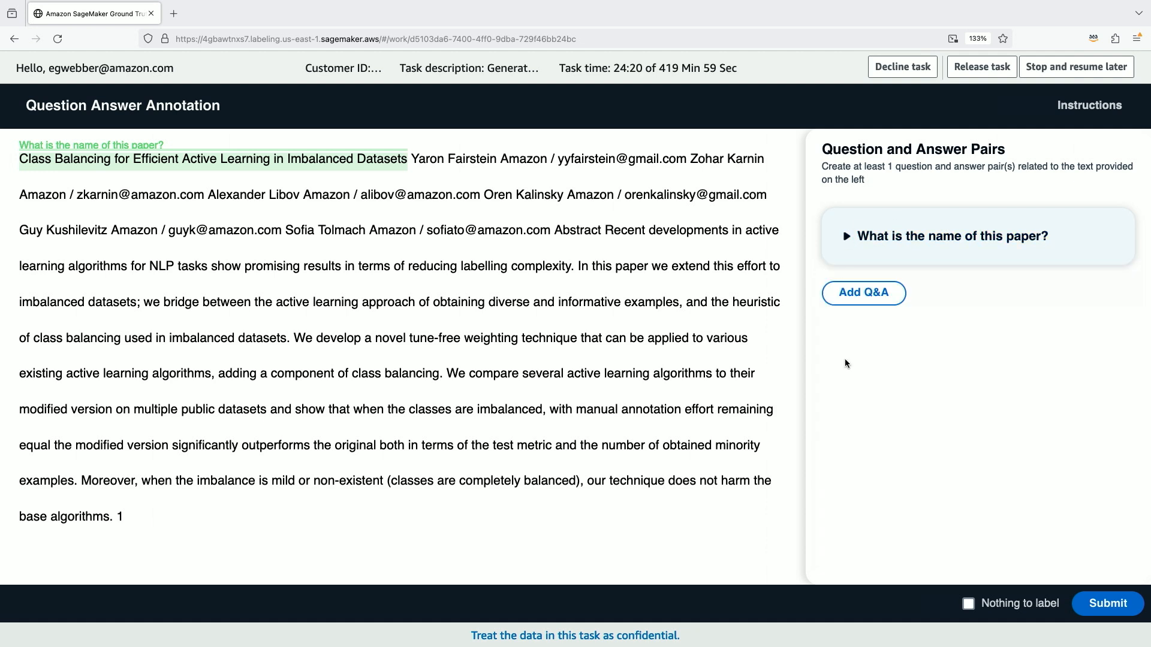
left_click(869, 305)
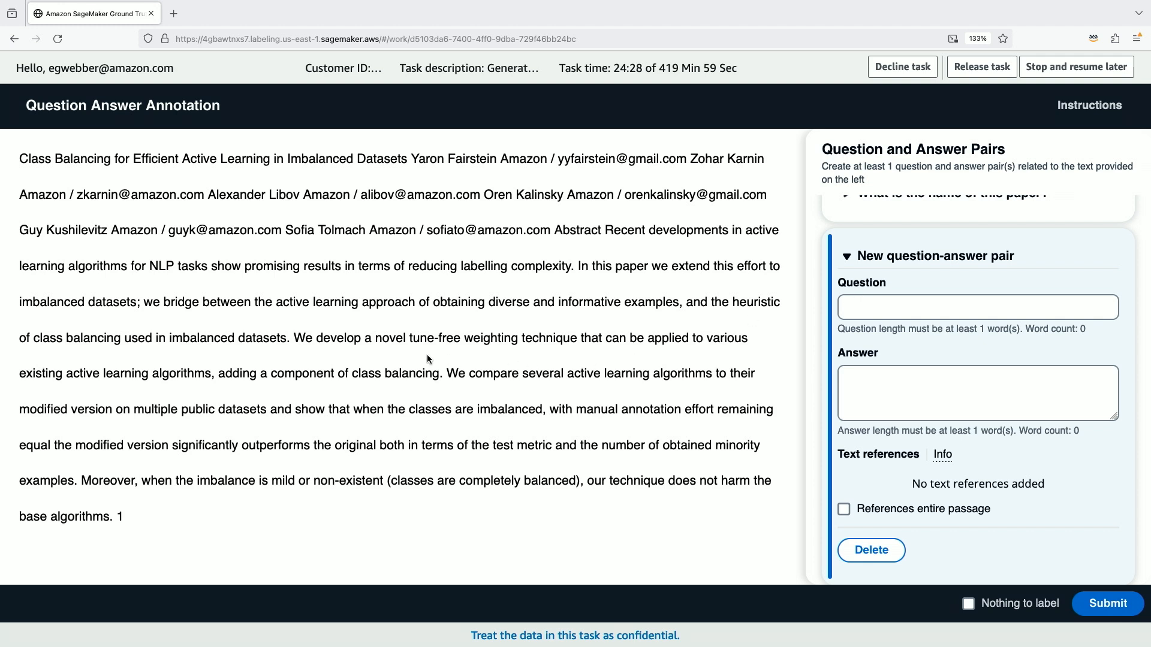
left_click(861, 306)
type("Who are the")
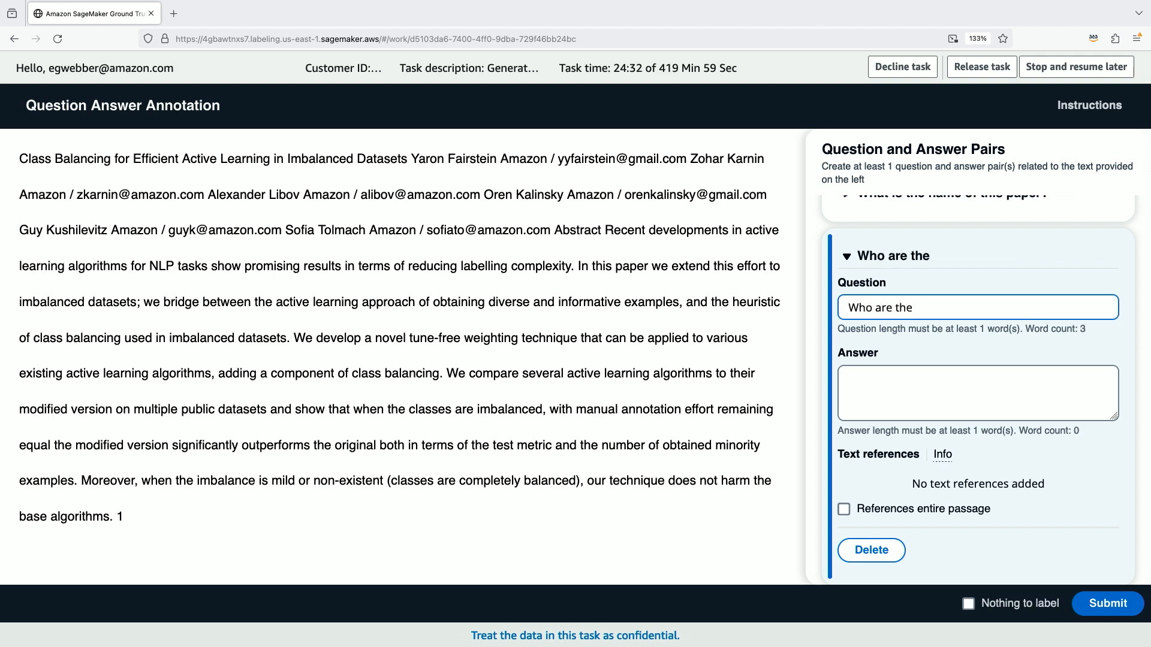
type(" authors of this ")
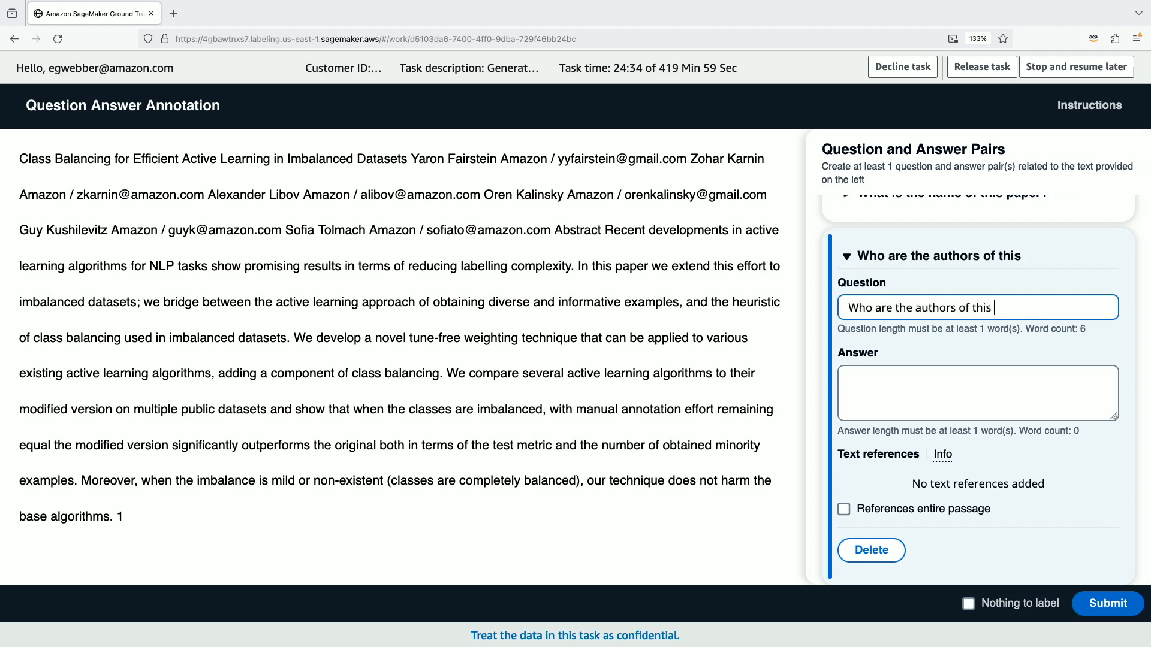
type("paper?")
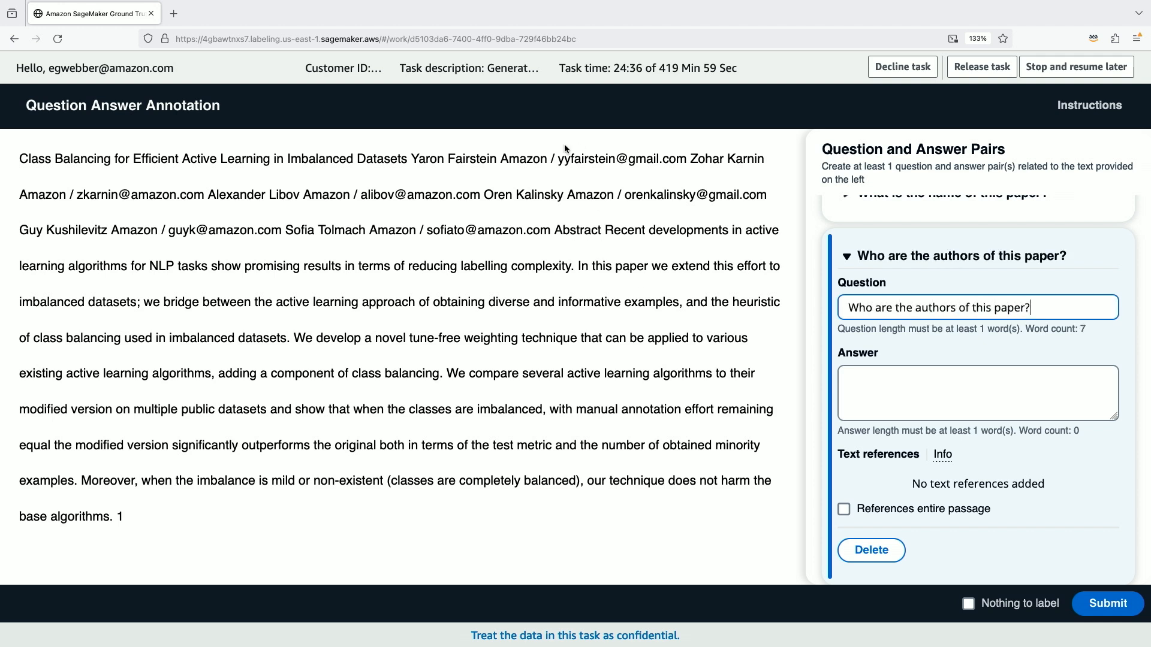
Attach the passage listing the authors and their e-mails as the authors question's text reference, and copy that passage in as its answer
left_click(414, 156)
left_click_drag(410, 179, 550, 223)
key("ctrl+c")
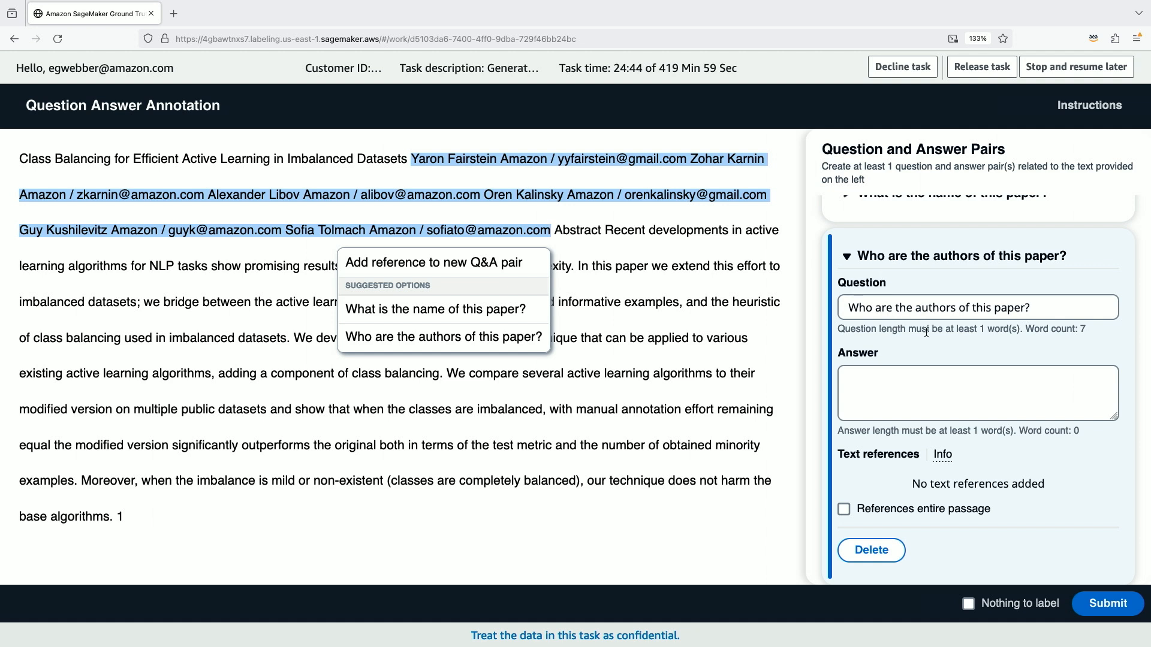
left_click(467, 339)
left_click(945, 382)
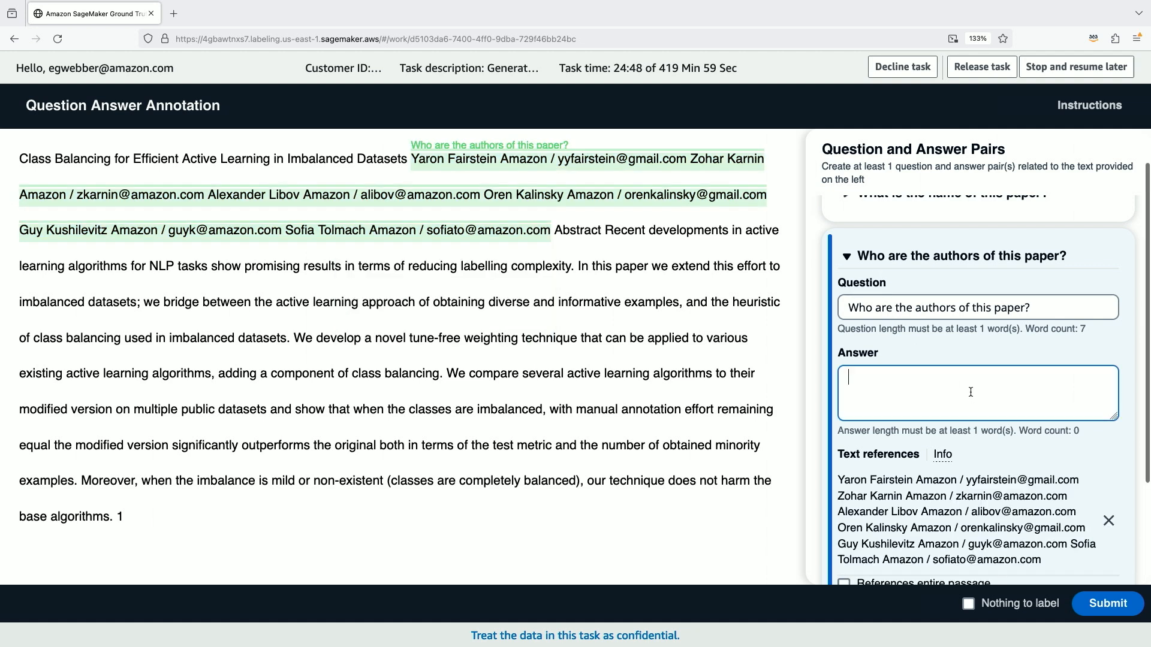
key("ctrl+v")
scroll(1105, 480, "down", 3)
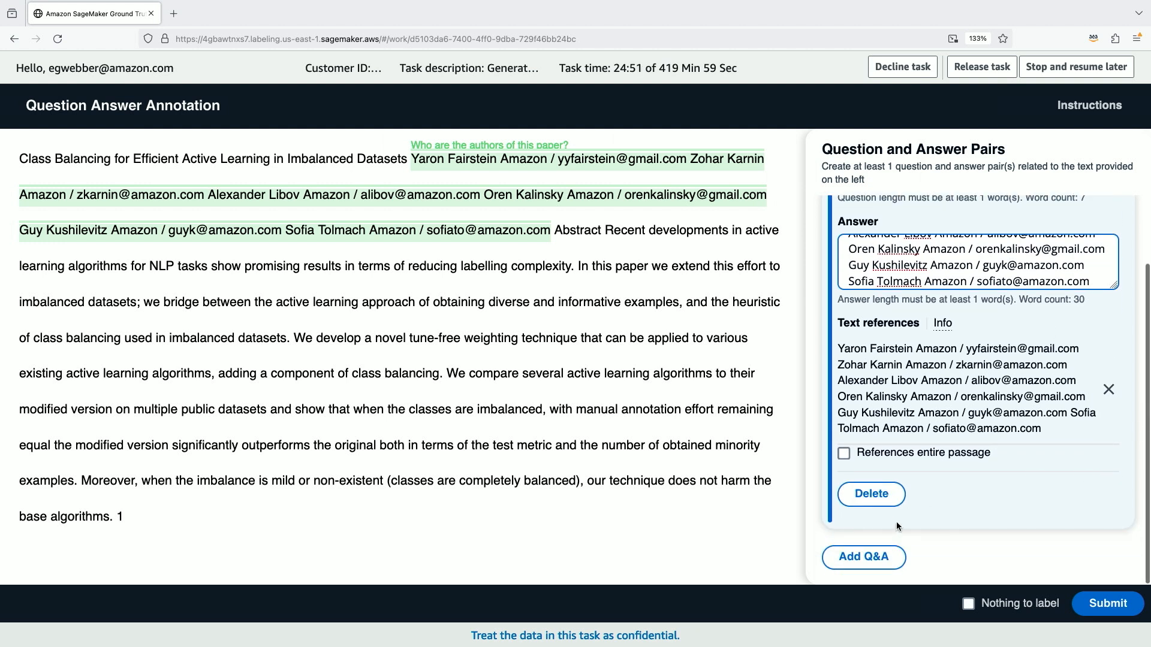
Collapse the authors question-answer pair, submit the annotation task and confirm the submission
scroll(950, 465, "up", 2)
scroll(943, 453, "up", 3)
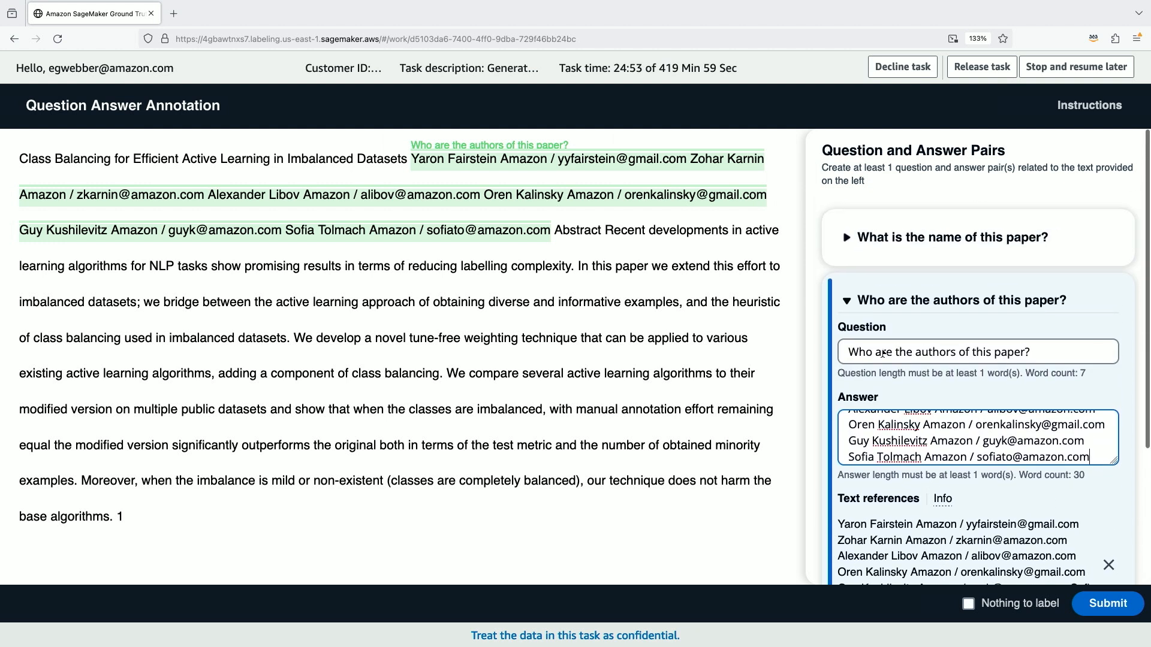
left_click(845, 303)
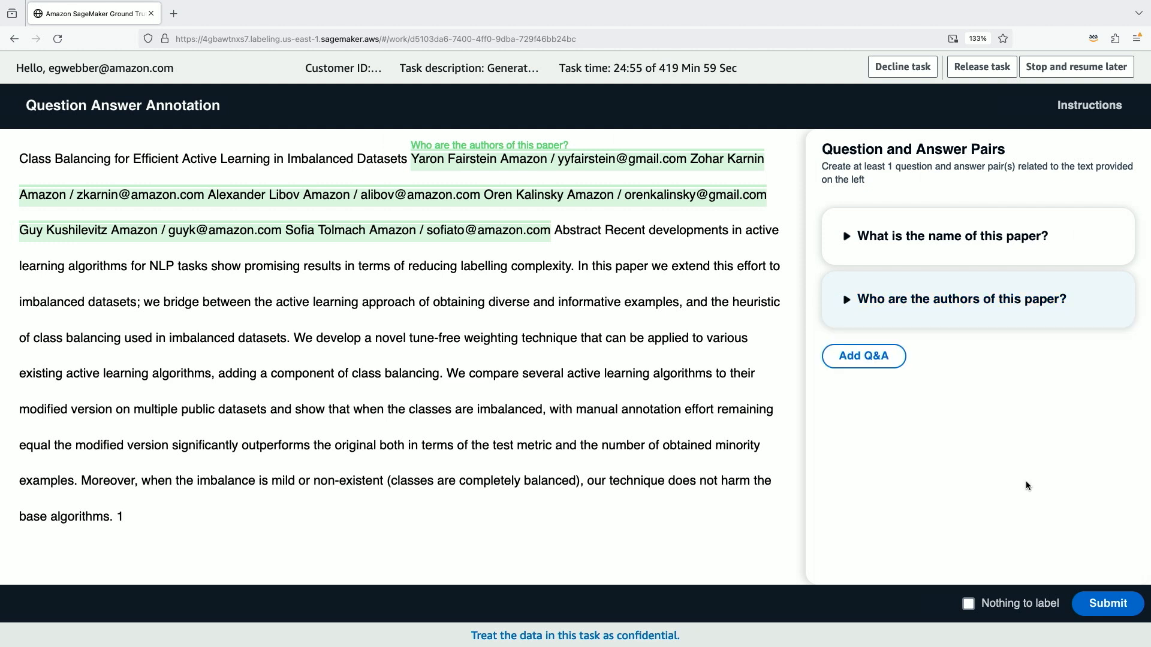
left_click(1106, 605)
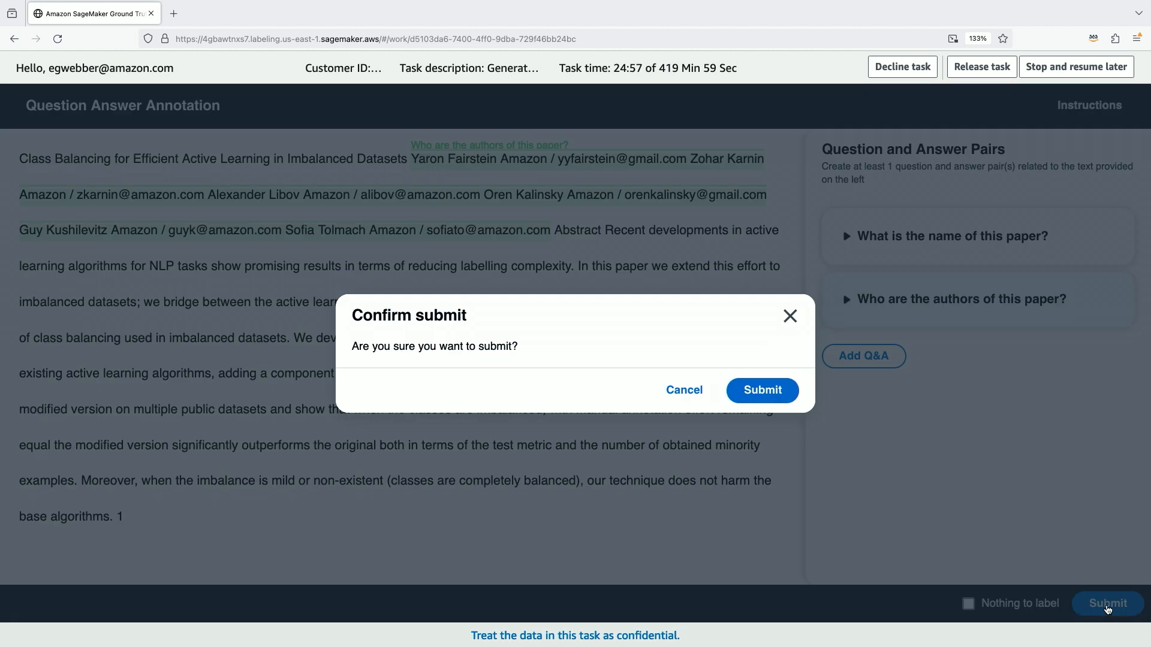
left_click(766, 398)
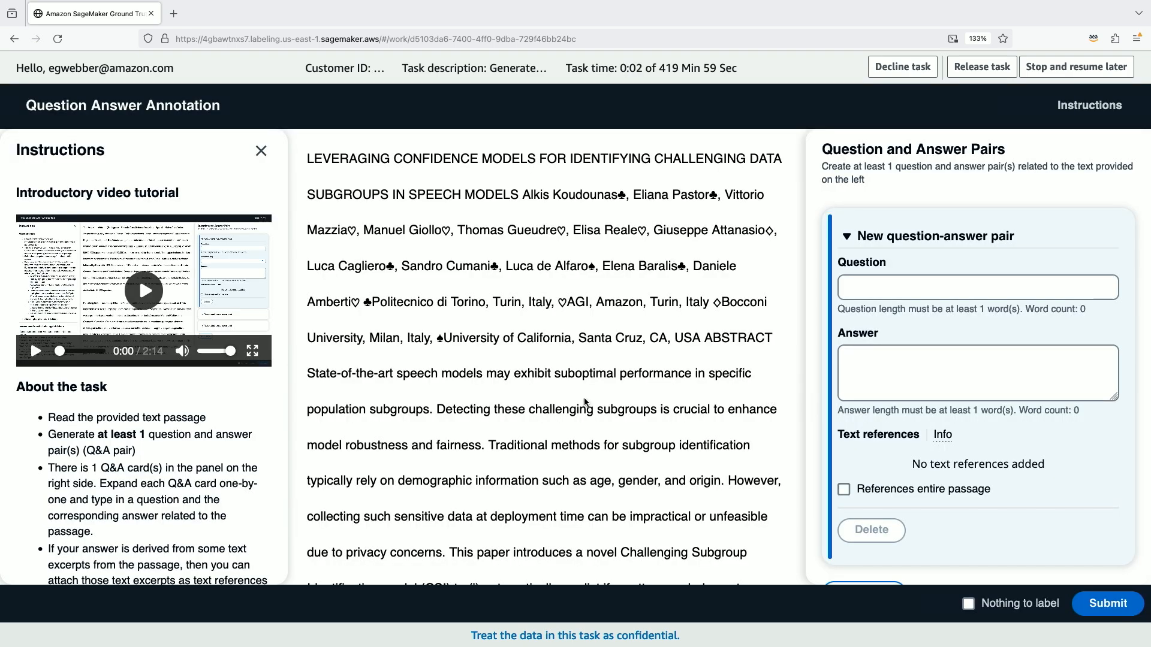
Hide the instructions in the "LEVERAGING CONFIDENCE MODELS" task and read through its abstract
left_click(260, 150)
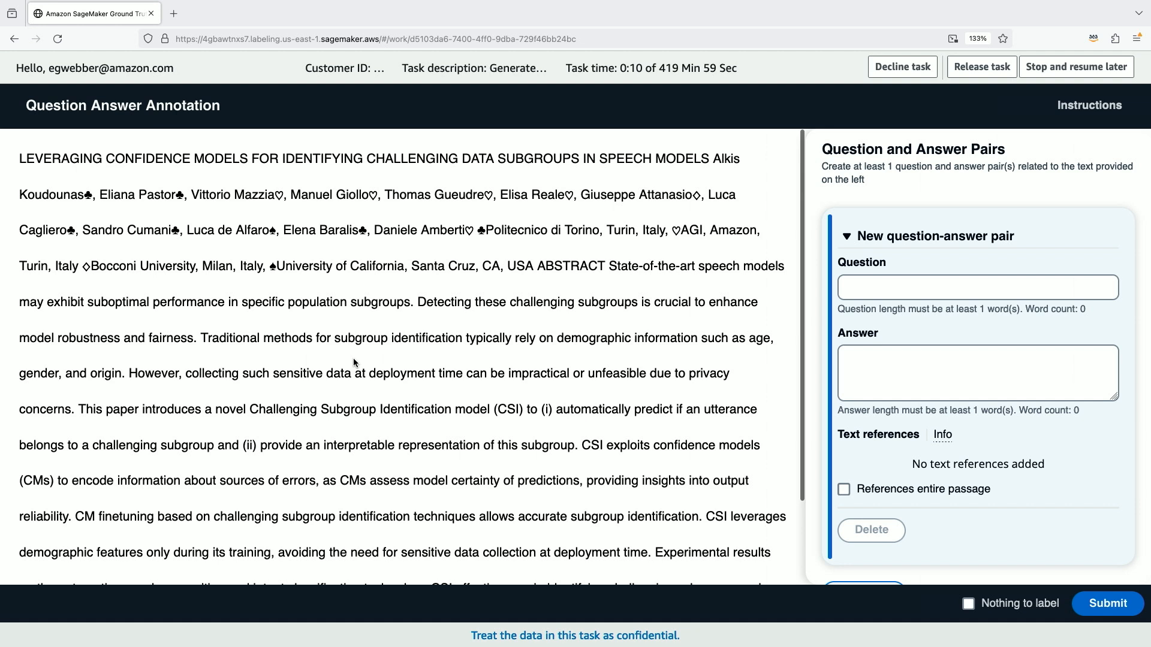
scroll(354, 358, "down", 2)
scroll(354, 361, "down", 1)
scroll(354, 362, "up", 3)
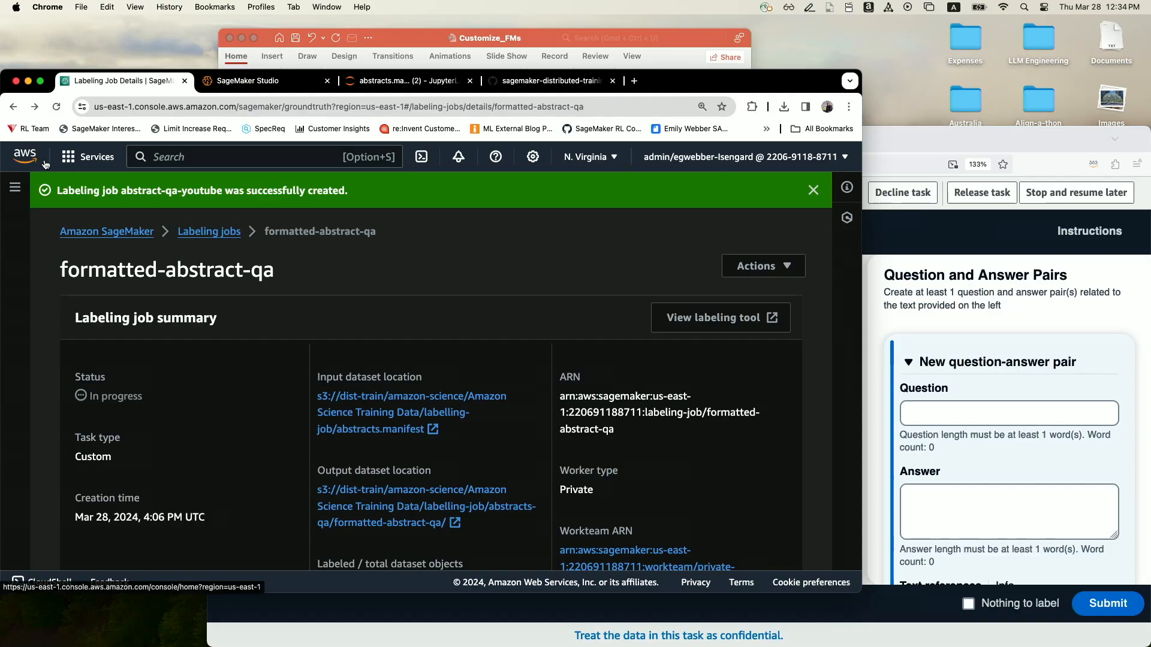
Switch to the Chrome window with the SageMaker console, show it full screen, and open Ground Truth's Labeling datasets page
left_click(41, 82)
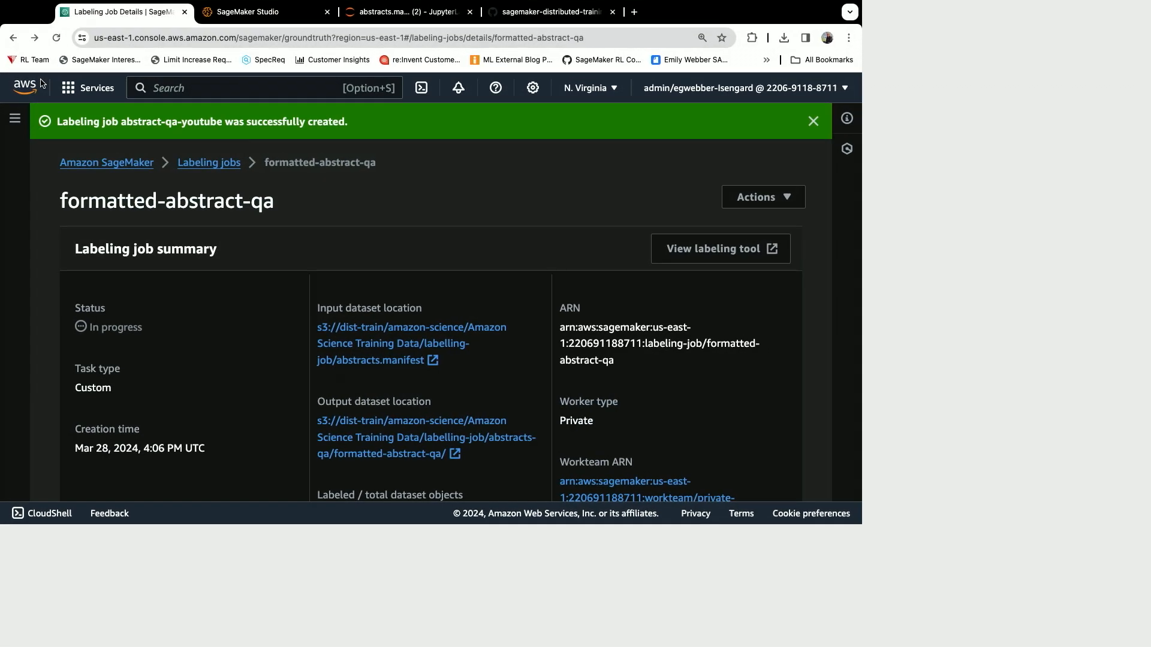
left_click(23, 326)
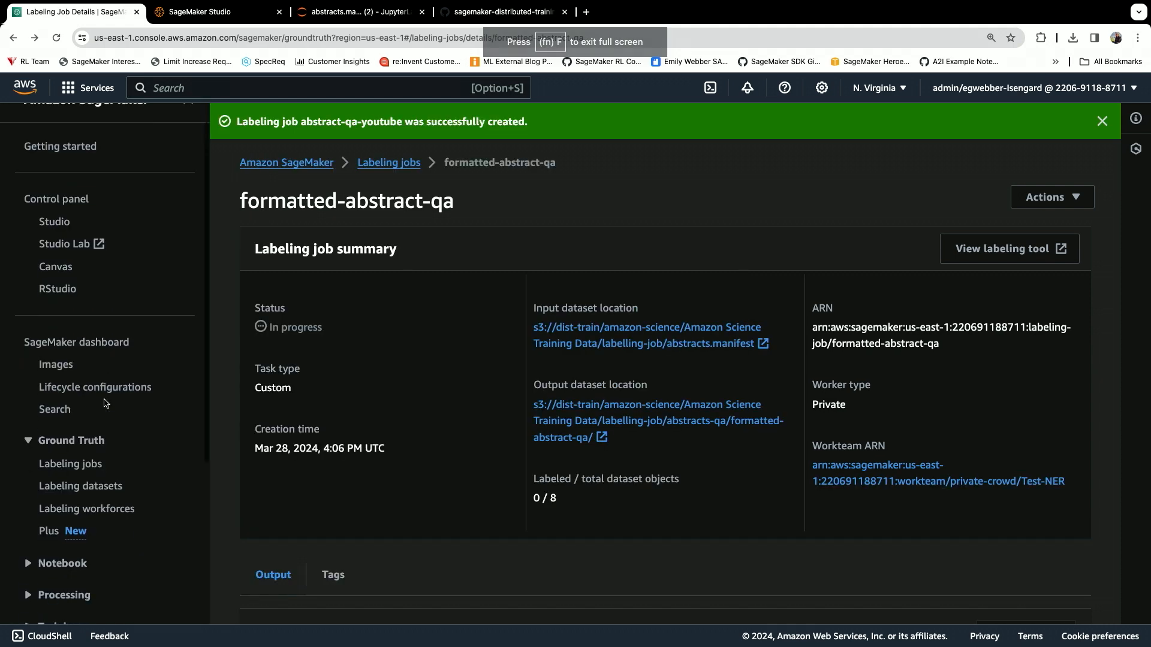
left_click(108, 493)
scroll(108, 493, "up", 1)
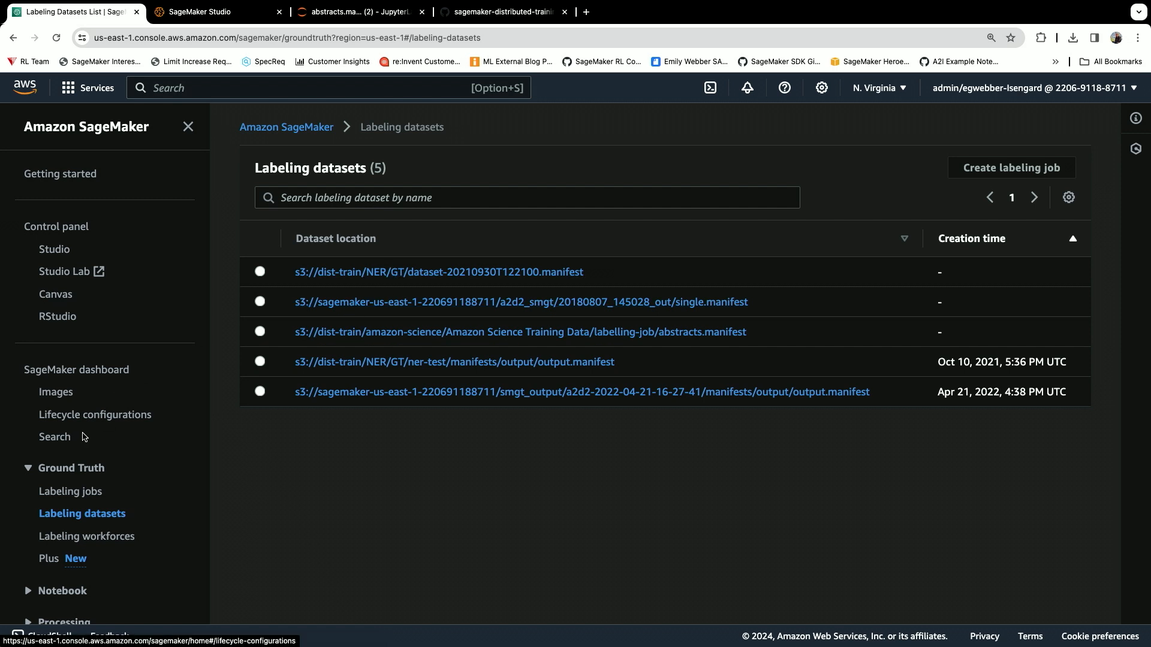
Open Ground Truth's Labeling workforces page and hide the SageMaker navigation
scroll(90, 446, "down", 2)
left_click(99, 493)
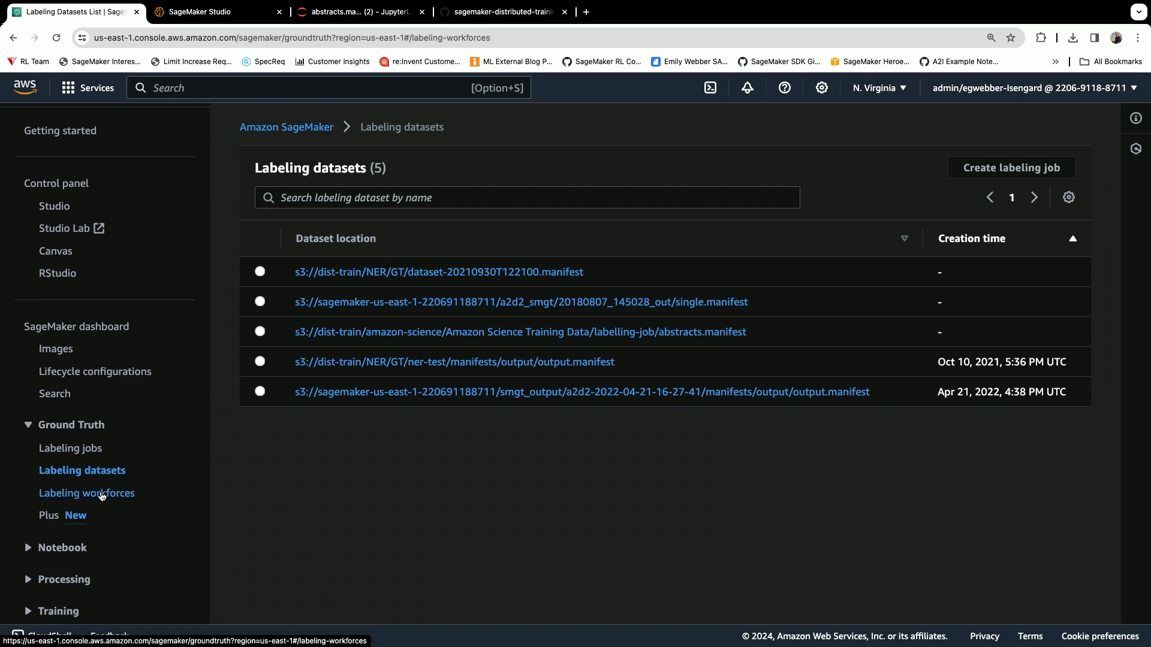
scroll(93, 386, "up", 2)
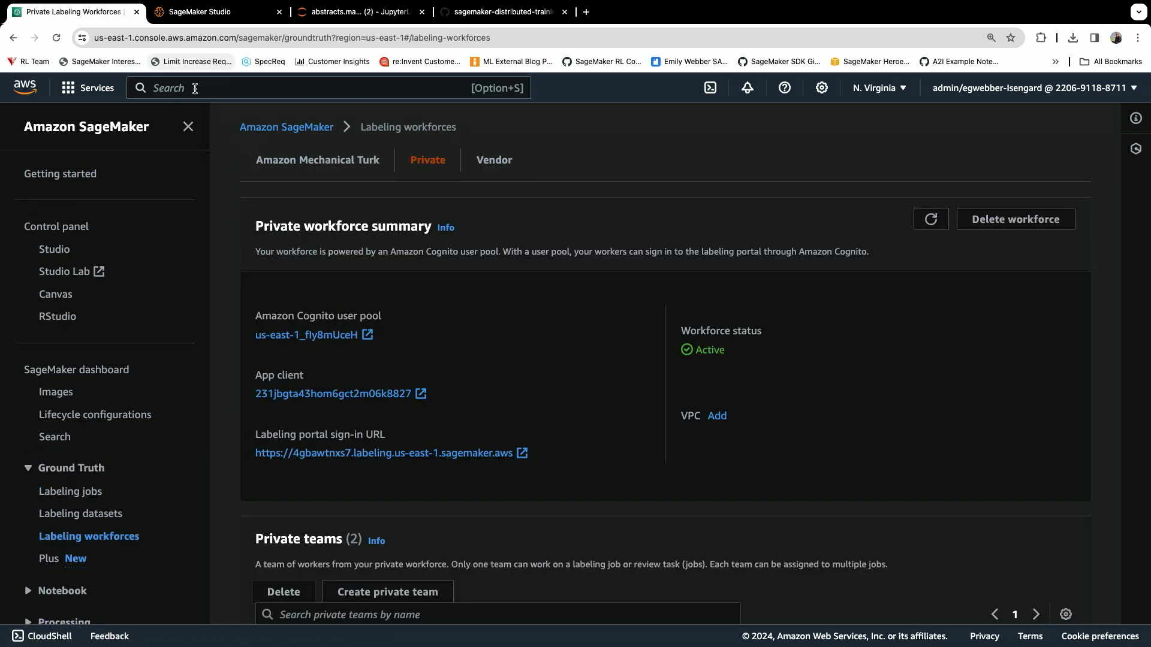
left_click(188, 128)
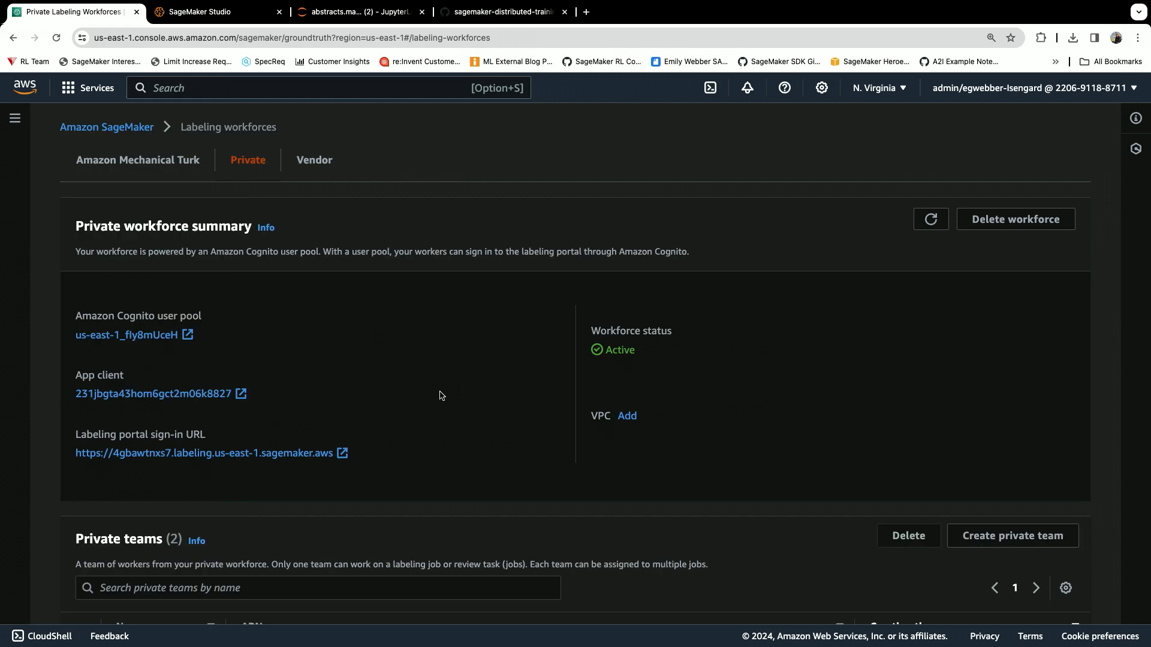
Enlarge the Labeling workforces page and examine the private workforce summary, the private teams and the workers
key("super+equal")
key("super+equal")
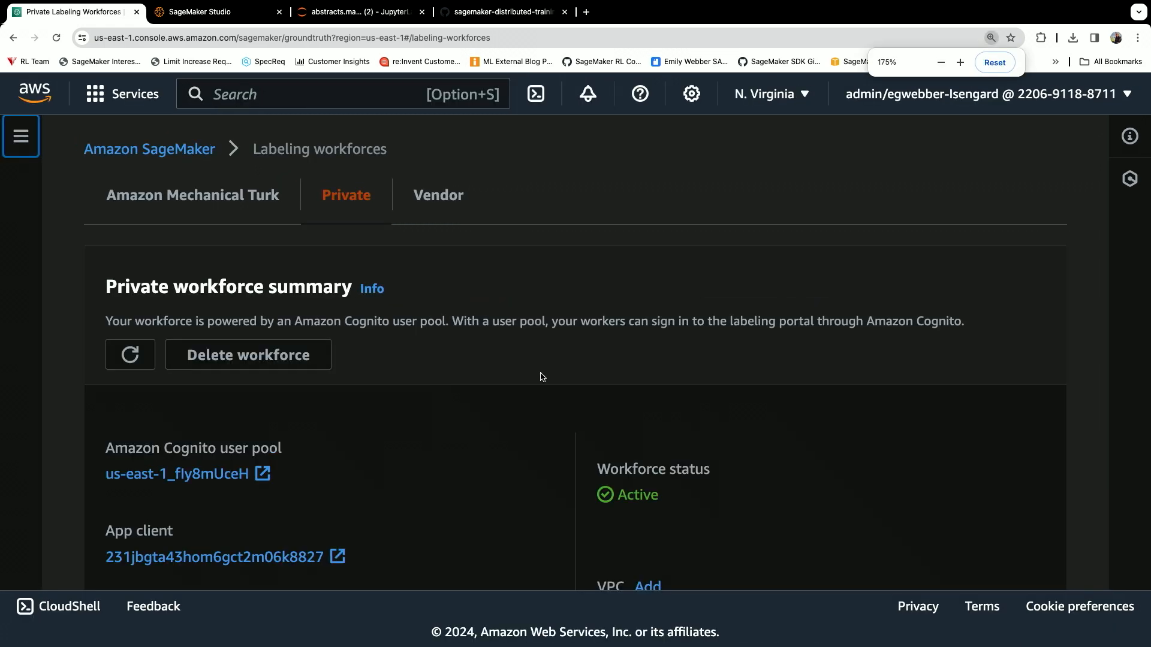
scroll(878, 407, "down", 3)
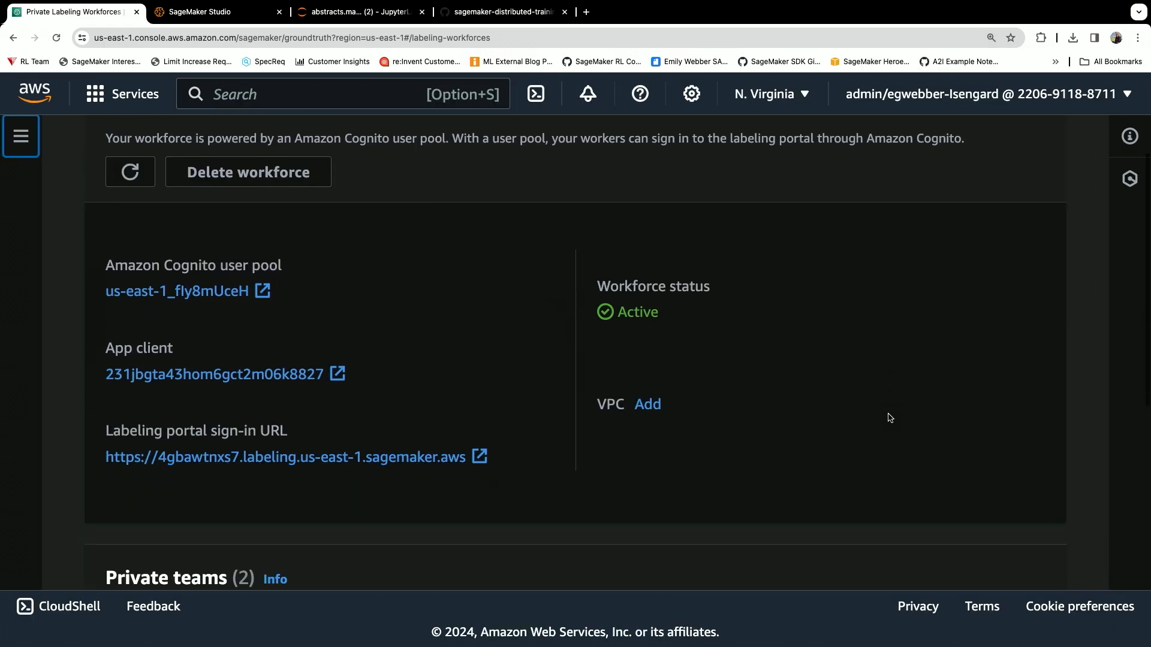
scroll(889, 418, "down", 6)
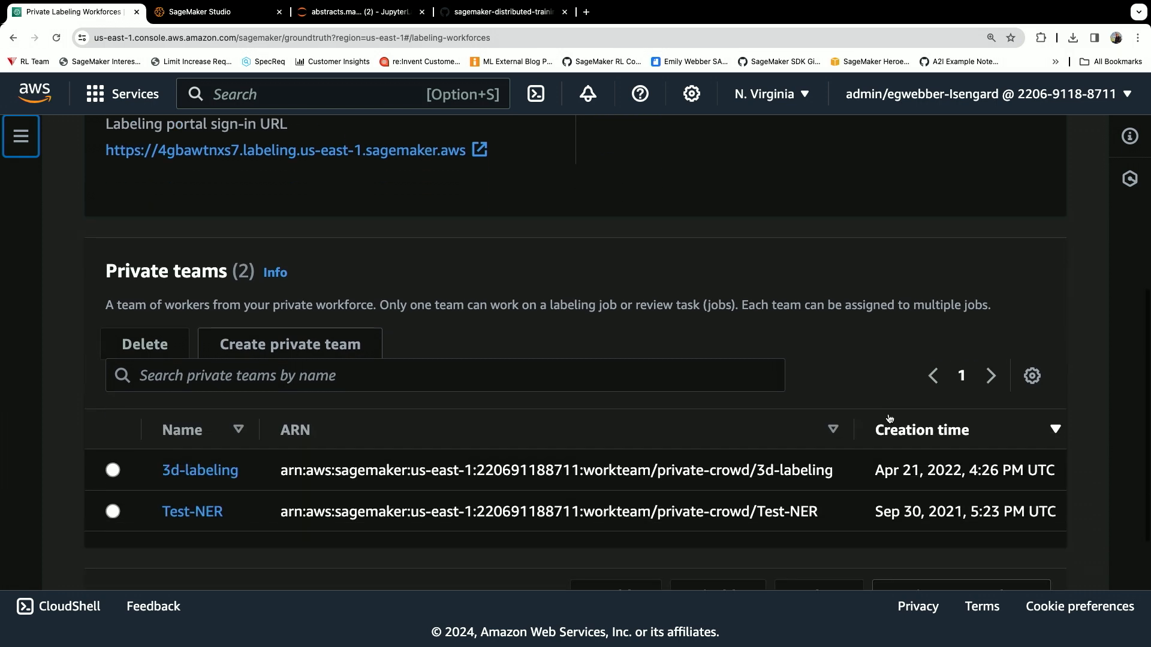
scroll(890, 417, "down", 2)
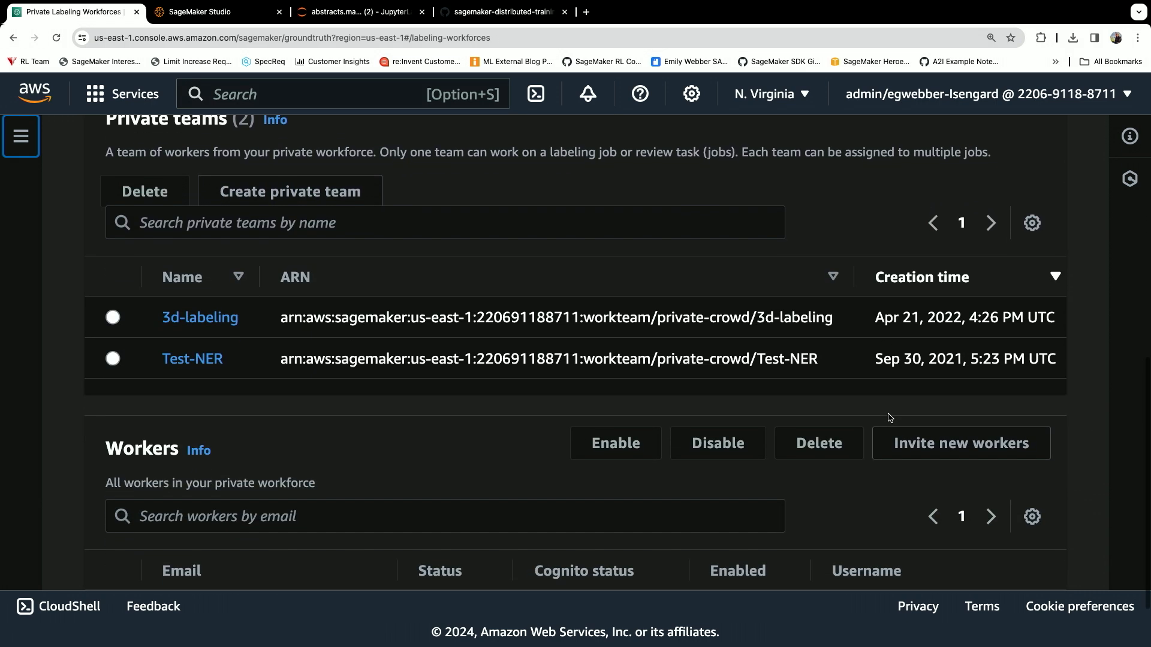
scroll(659, 324, "down", 1)
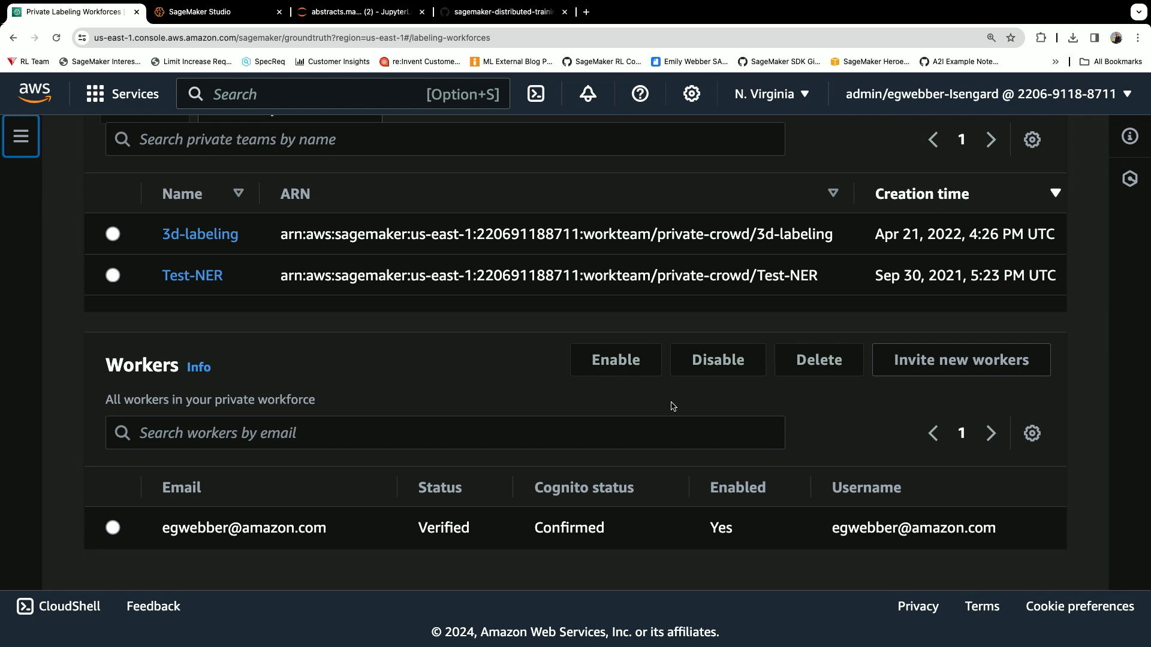
scroll(672, 406, "up", 1)
scroll(672, 406, "up", 2)
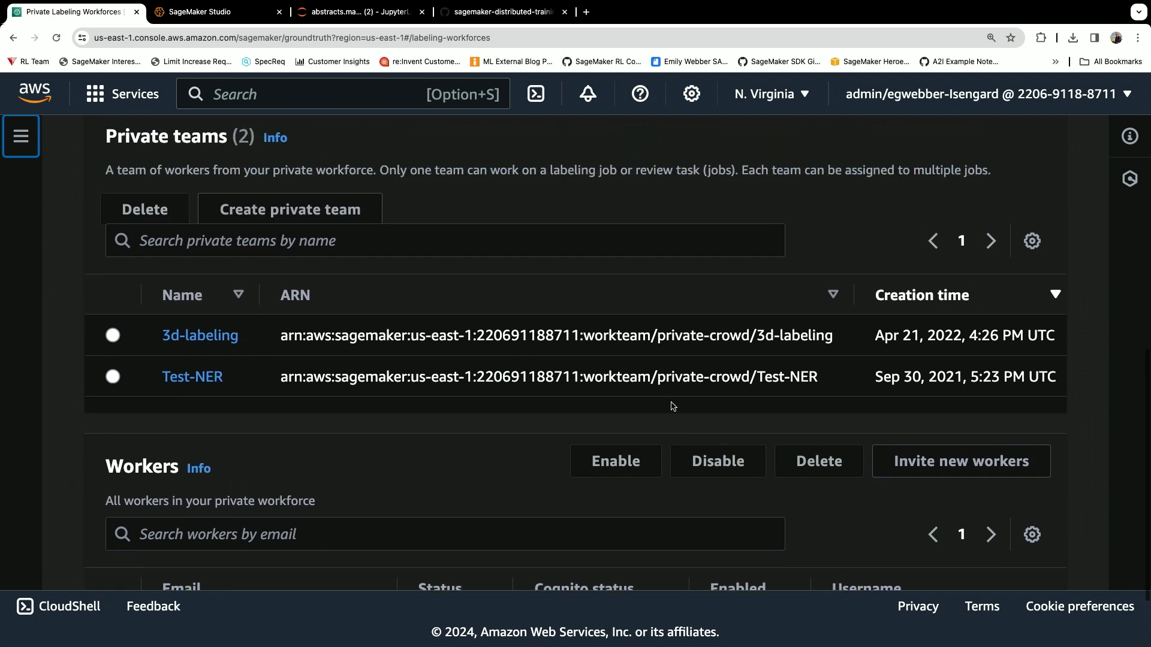
scroll(673, 407, "up", 2)
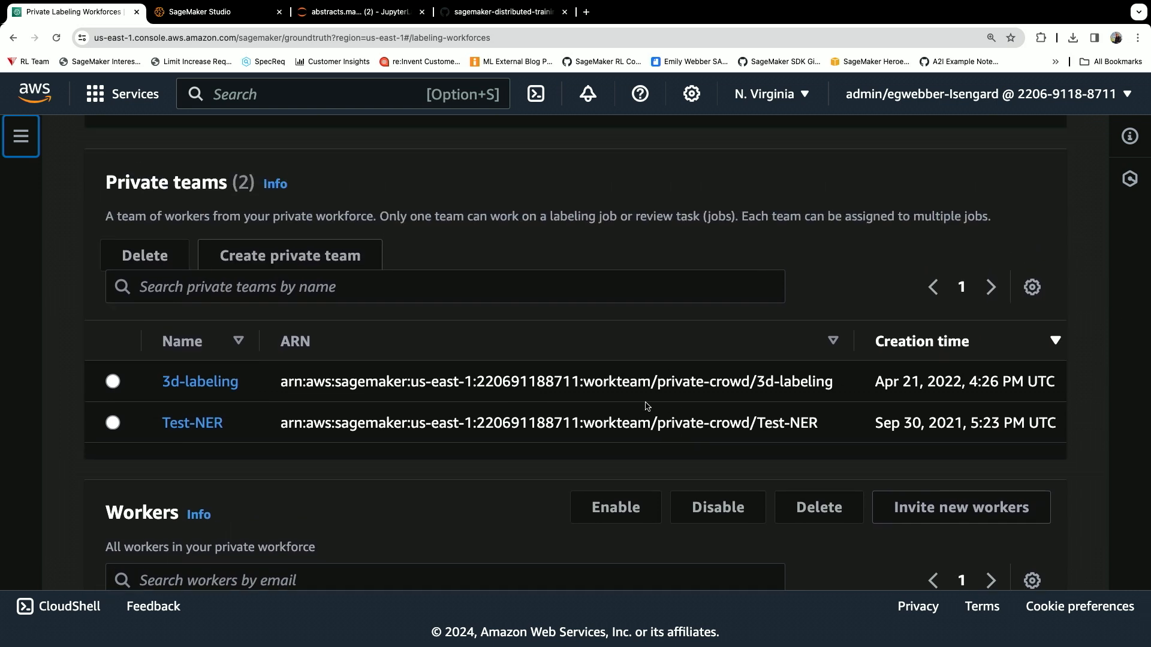
Return to the private workforce summary and open the labeling portal sign-in URL
scroll(530, 377, "up", 10)
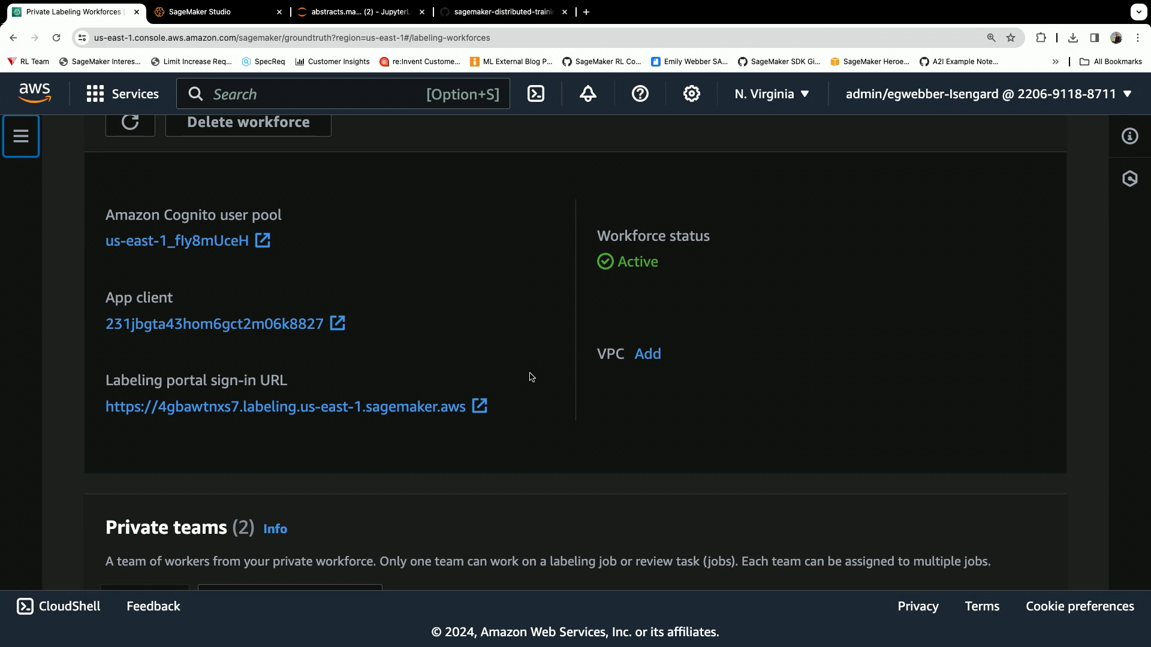
scroll(530, 377, "up", 3)
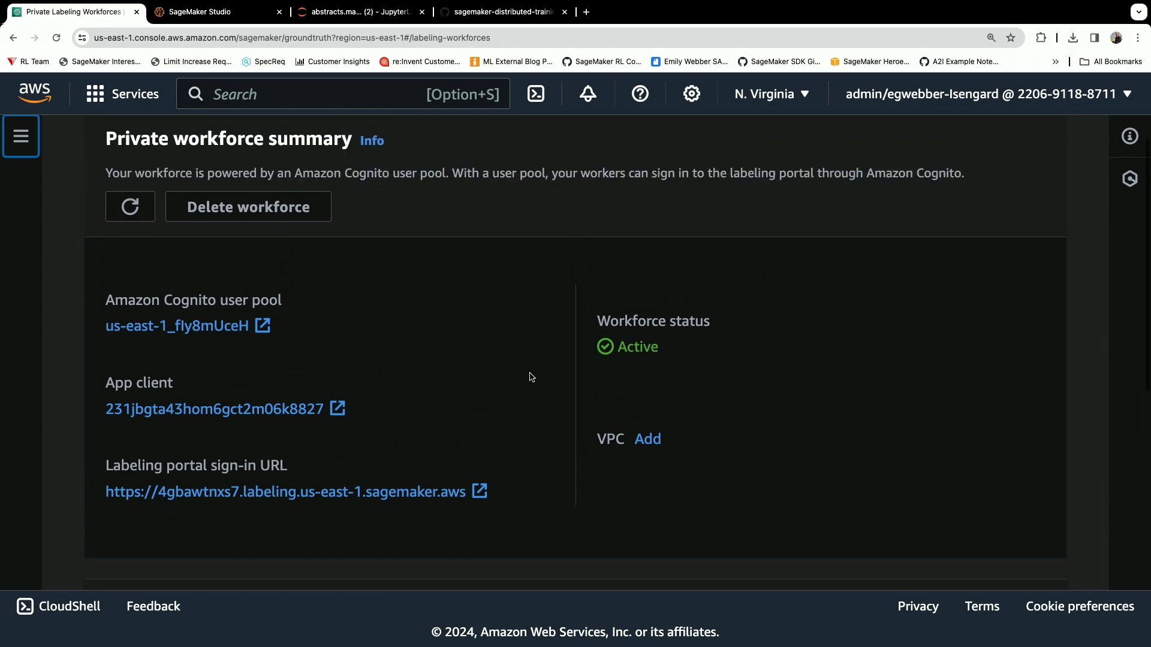
left_click(374, 492)
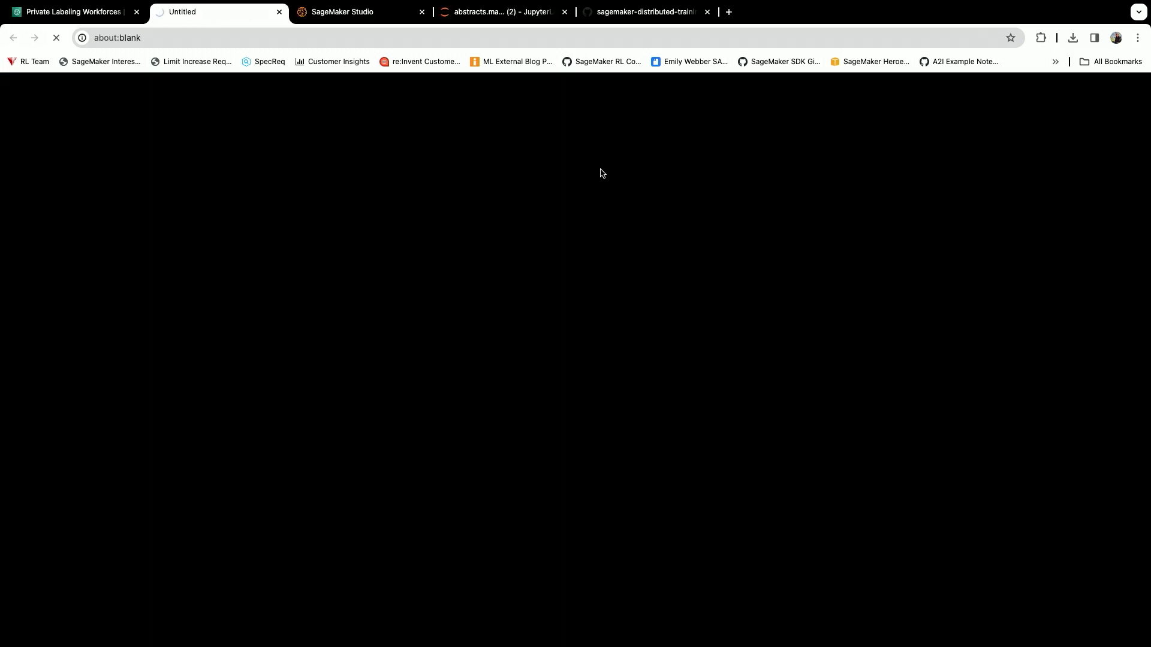